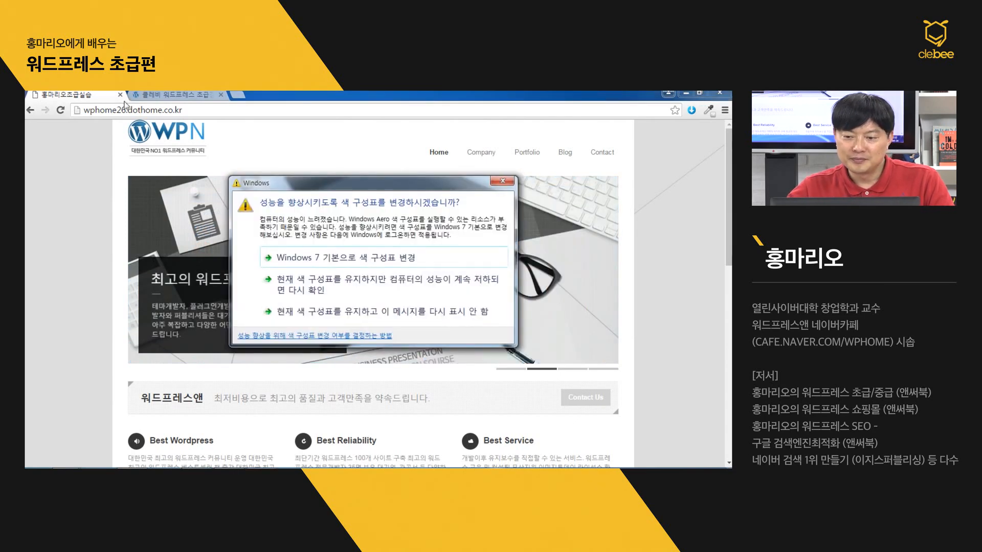
# Step: Dismiss the Windows colour-scheme warning and open a new Chrome tab
pyautogui.click(505, 179)
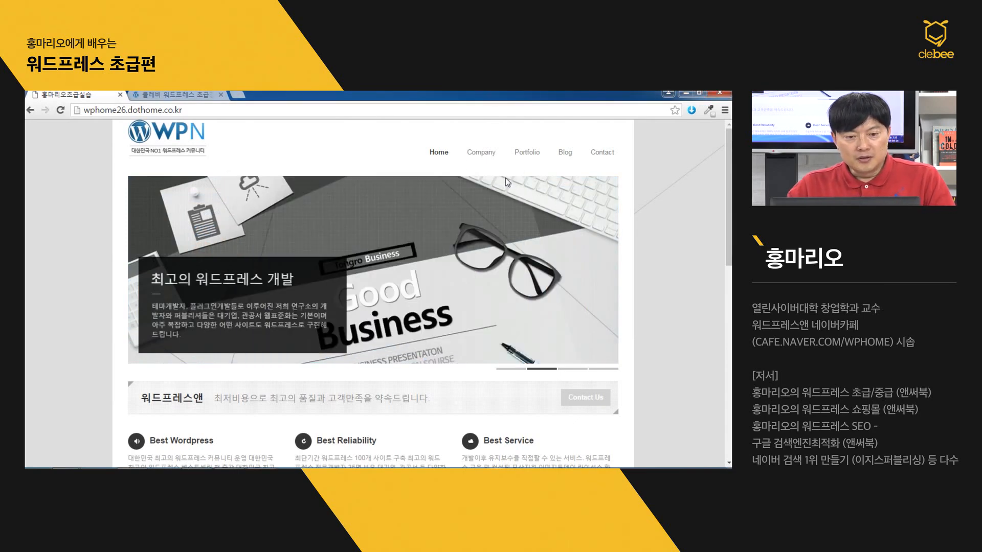
pyautogui.click(242, 97)
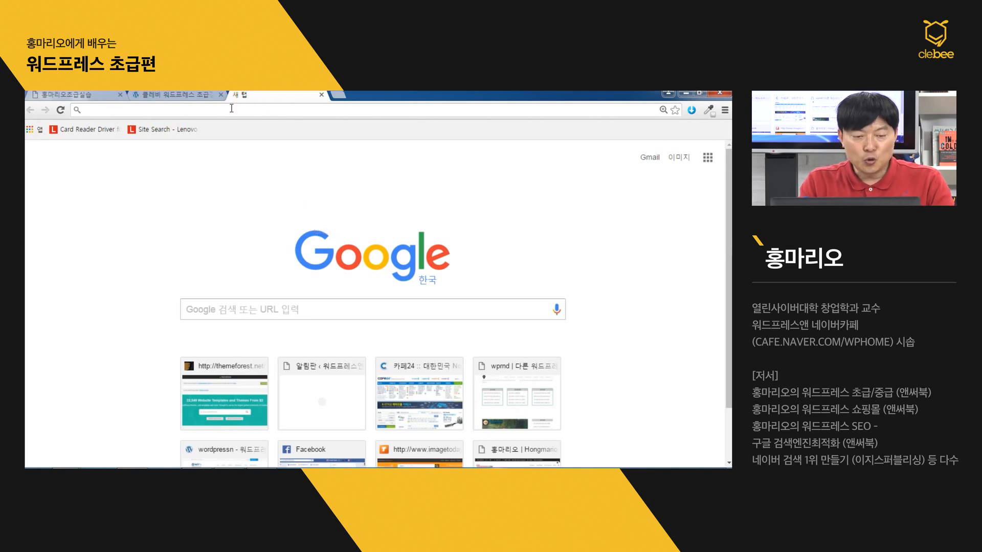
# Step: Go to dothome.co.kr in the new tab
pyautogui.write('d')
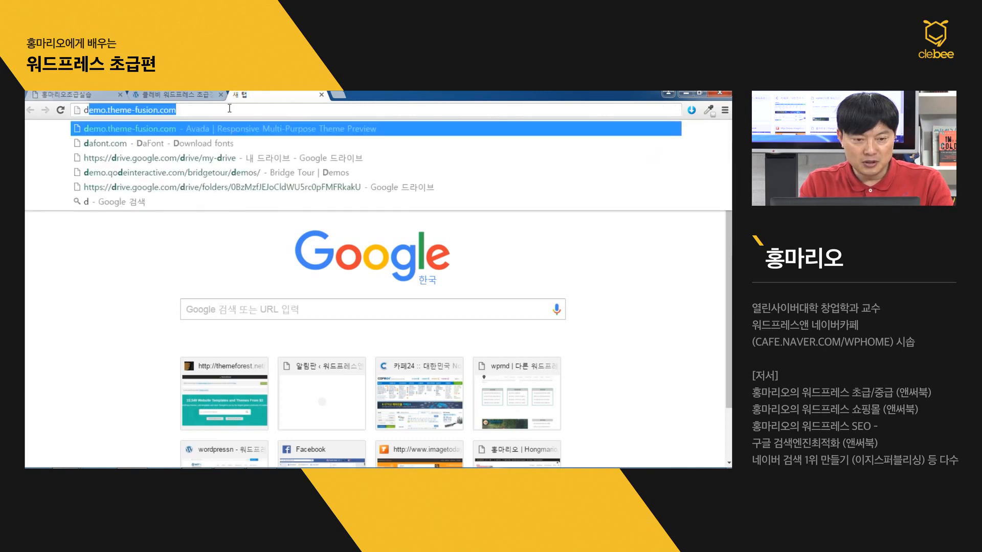
pyautogui.write('othom')
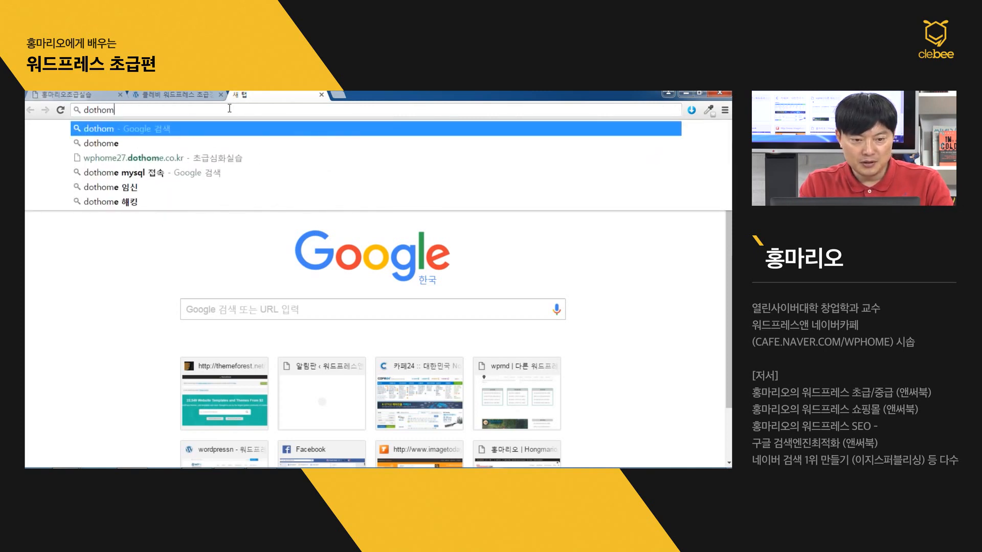
pyautogui.write('e.co.kr')
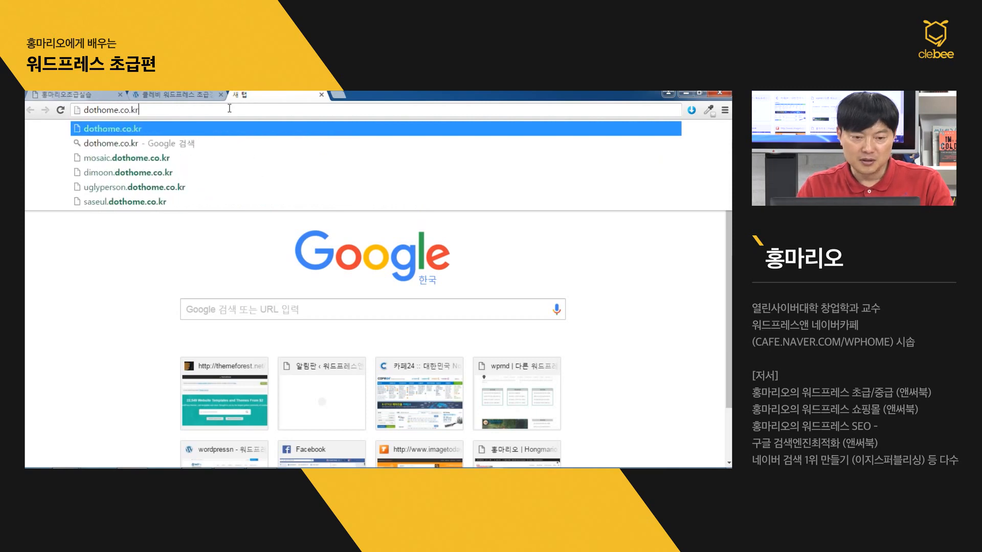
pyautogui.press('Return')
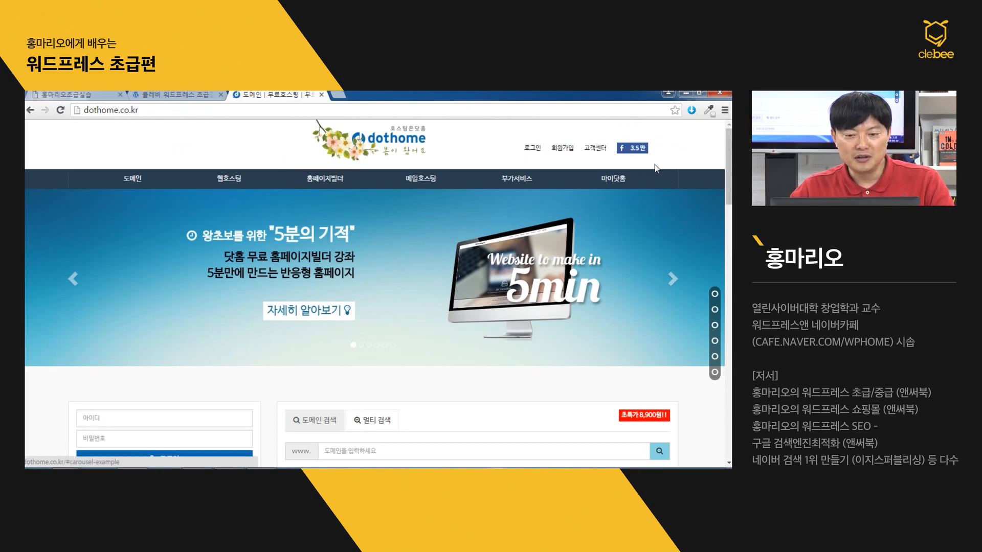
# Step: Open the 회원가입 form, enter a user ID and confirm it is available with 중복확인
pyautogui.click(565, 153)
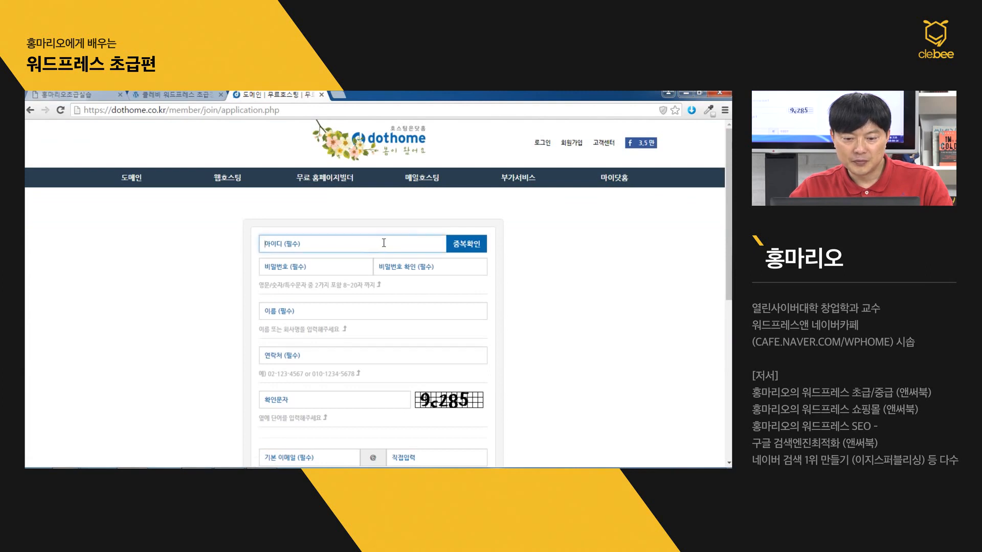
pyautogui.scroll(-1, 384, 247)
pyautogui.scroll(1, 385, 247)
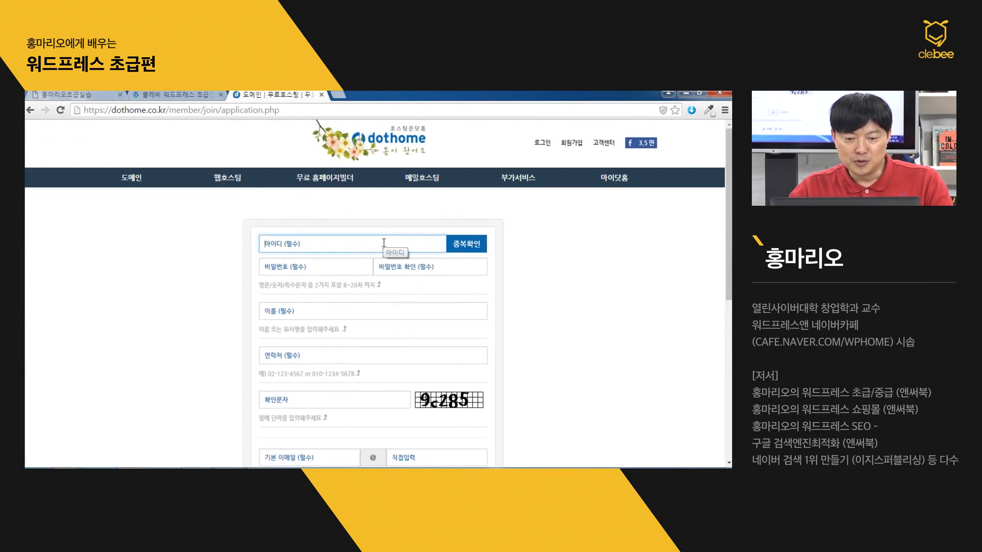
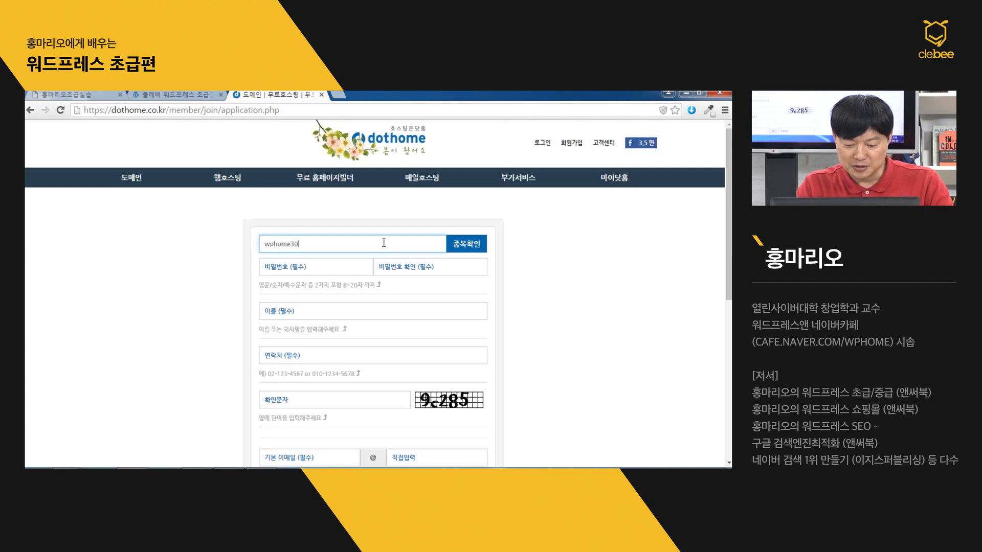
pyautogui.click(463, 245)
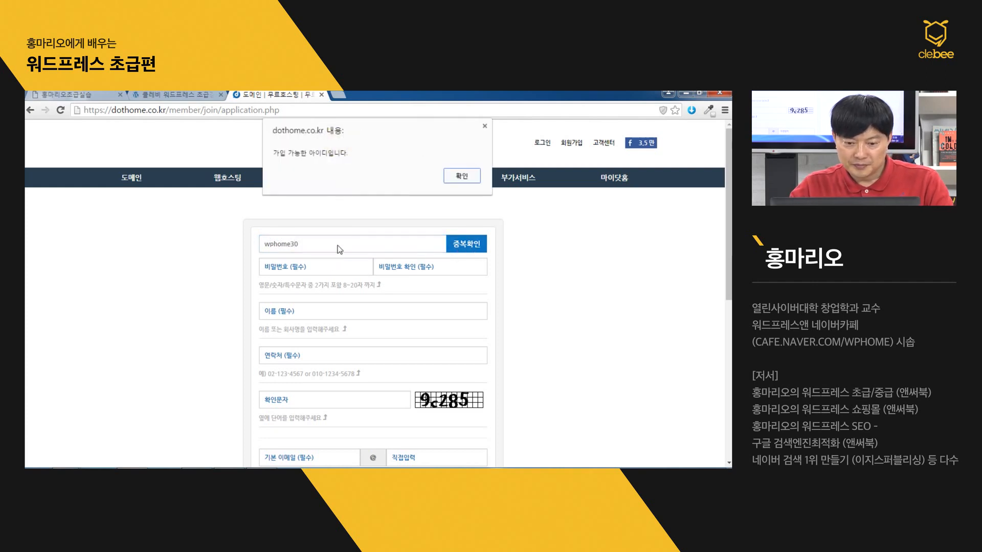
pyautogui.click(460, 176)
# Step: Fill in the password, password confirmation, name and contact phone number
pyautogui.write('w')
pyautogui.write('•••')
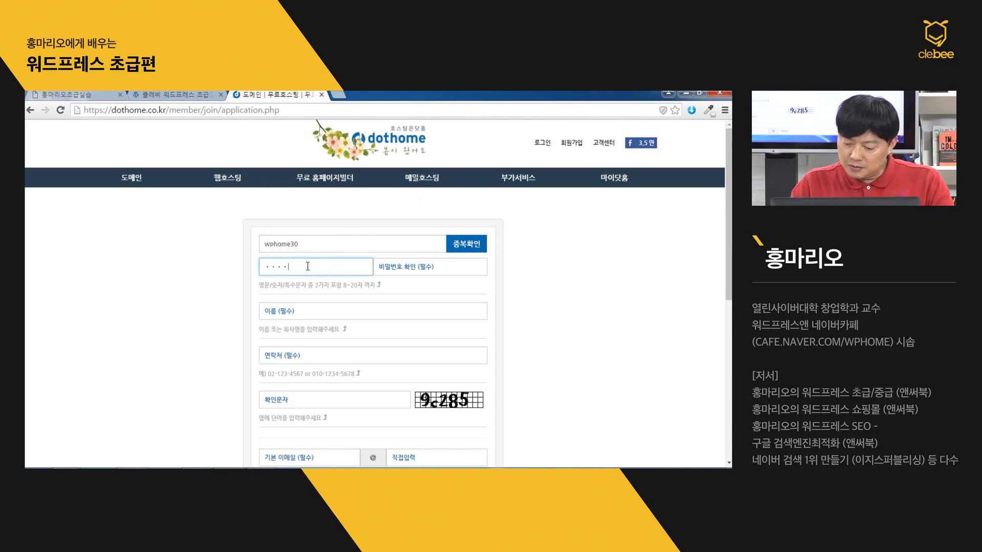
pyautogui.click(443, 270)
pyautogui.write('•')
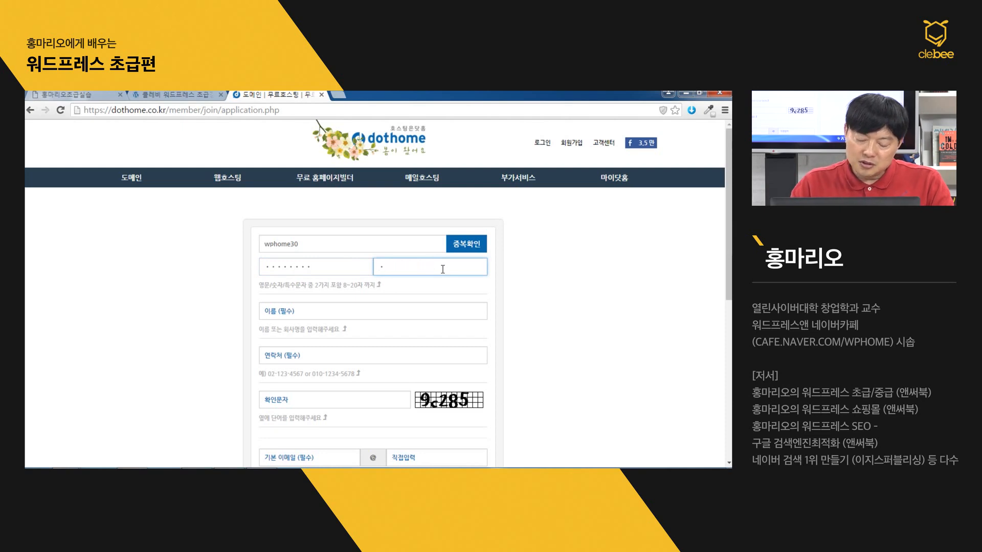
pyautogui.write('••••••')
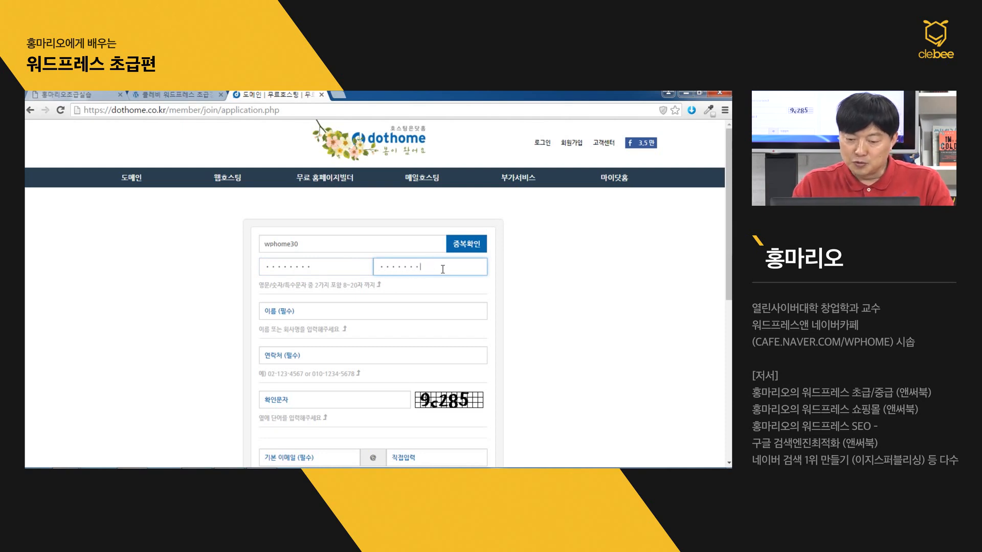
pyautogui.click(388, 307)
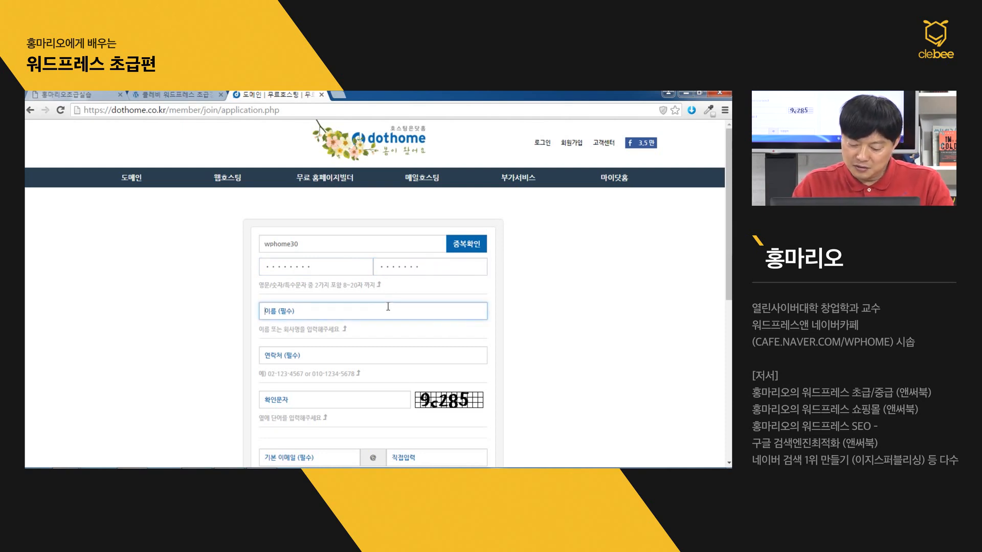
pyautogui.write('호')
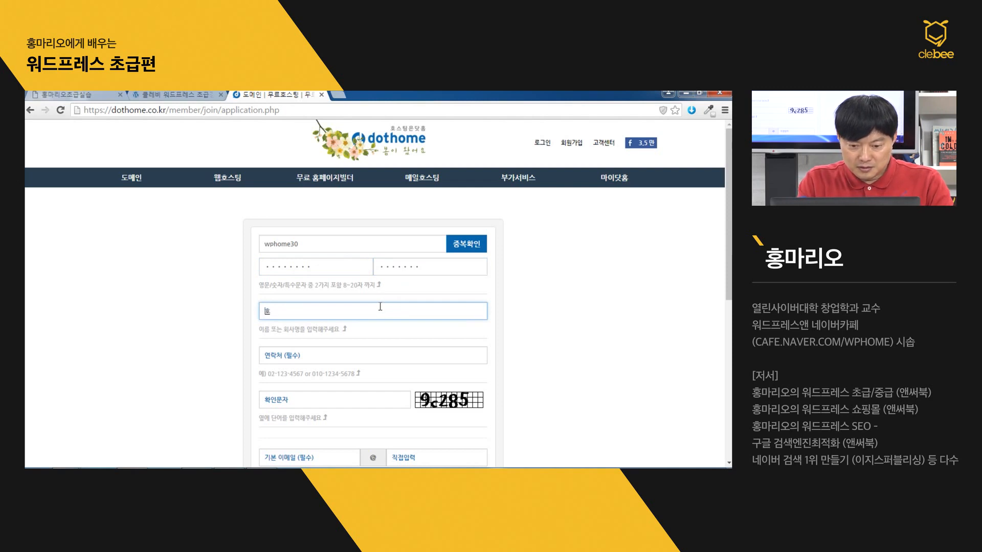
pyautogui.write('길ㄷ')
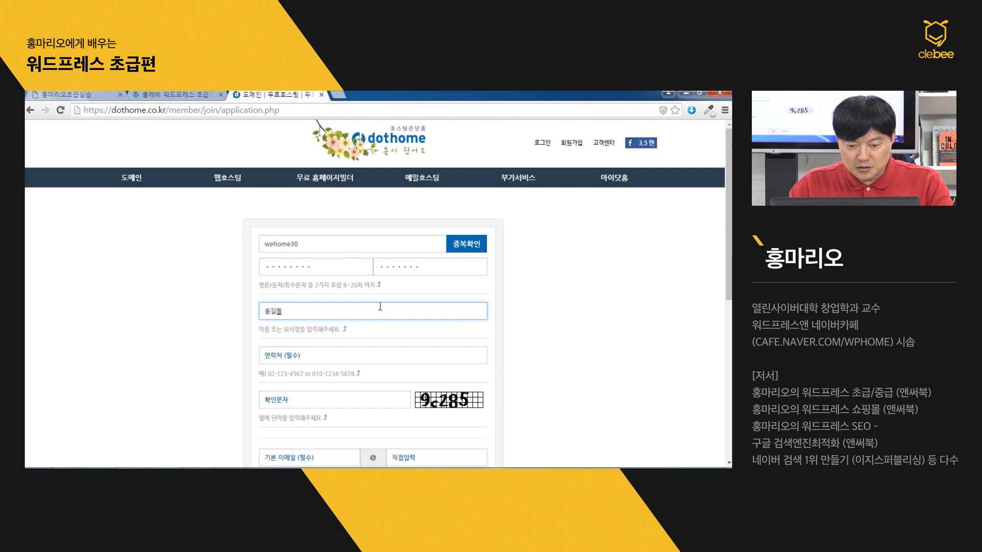
pyautogui.write('동')
pyautogui.click(333, 356)
pyautogui.write('이')
pyautogui.write('10-12')
pyautogui.write('34-4567')
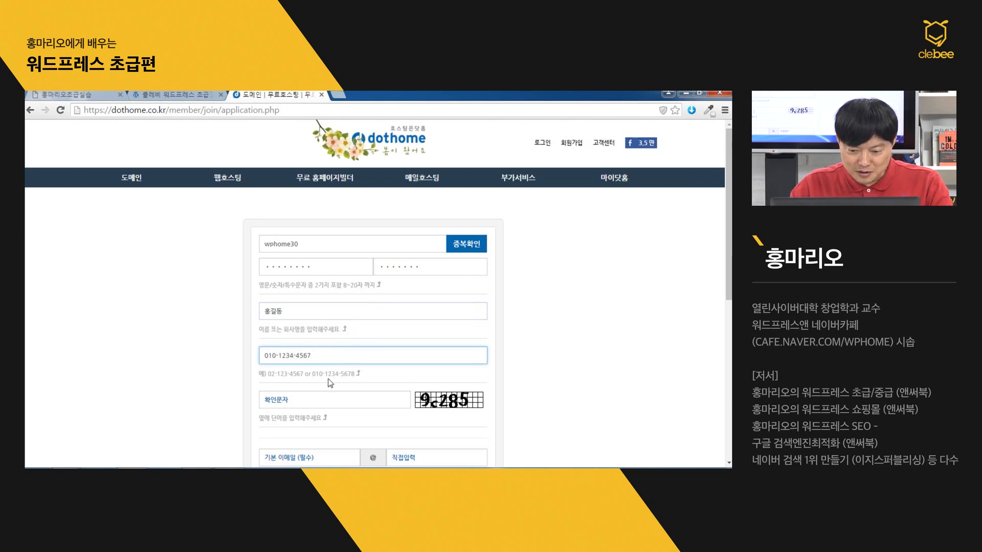
pyautogui.click(319, 403)
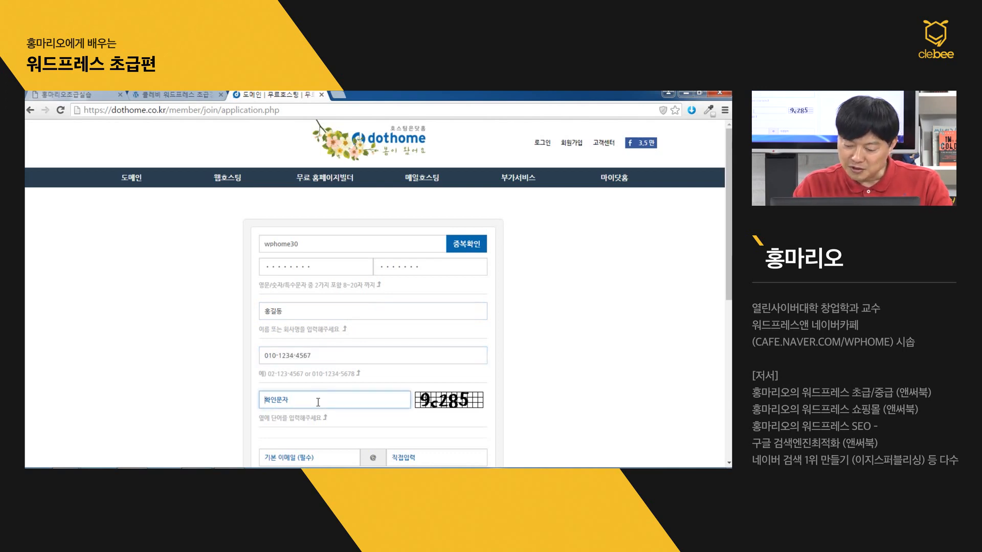
# Step: Enter the captcha code shown on the signup form
pyautogui.write('9')
pyautogui.rightClick(319, 403)
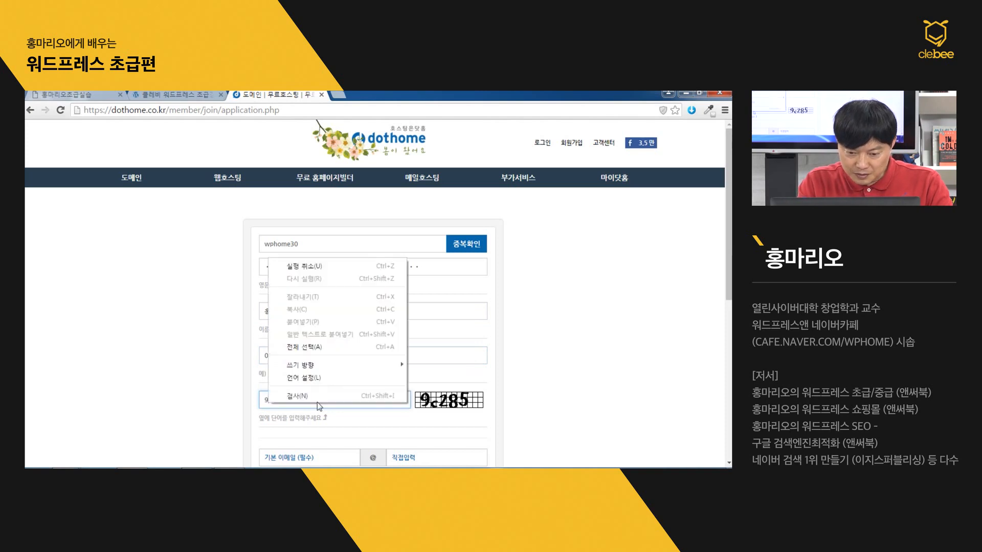
pyautogui.click(261, 408)
pyautogui.write('ㅅ')
pyautogui.press('BackSpace')
pyautogui.write('ㅊ')
pyautogui.press('BackSpace')
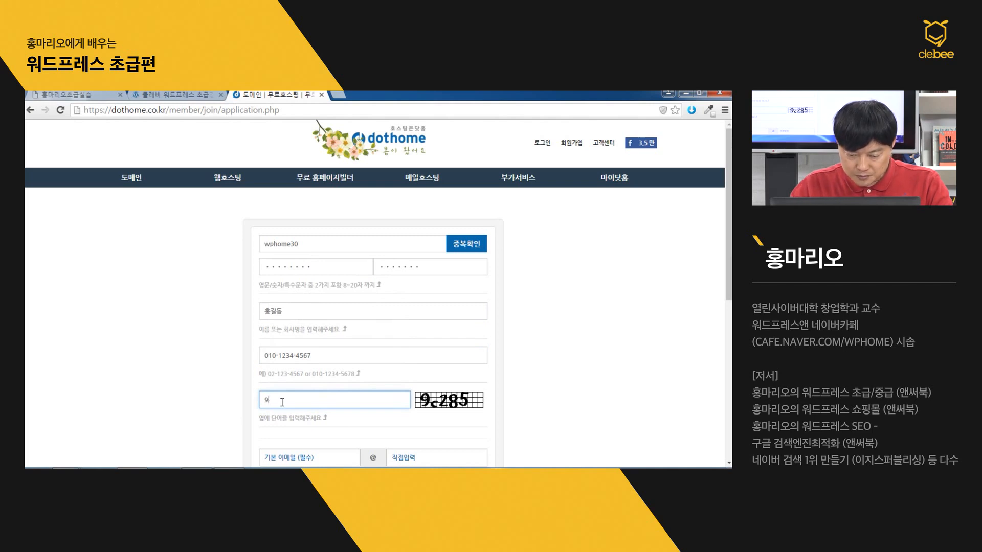
pyautogui.write('c285')
# Step: Enter an e-mail ID with domain gmail.com, tick 모두 동의합니다 and submit with 가입하기
pyautogui.scroll(-1, 312, 404)
pyautogui.click(343, 404)
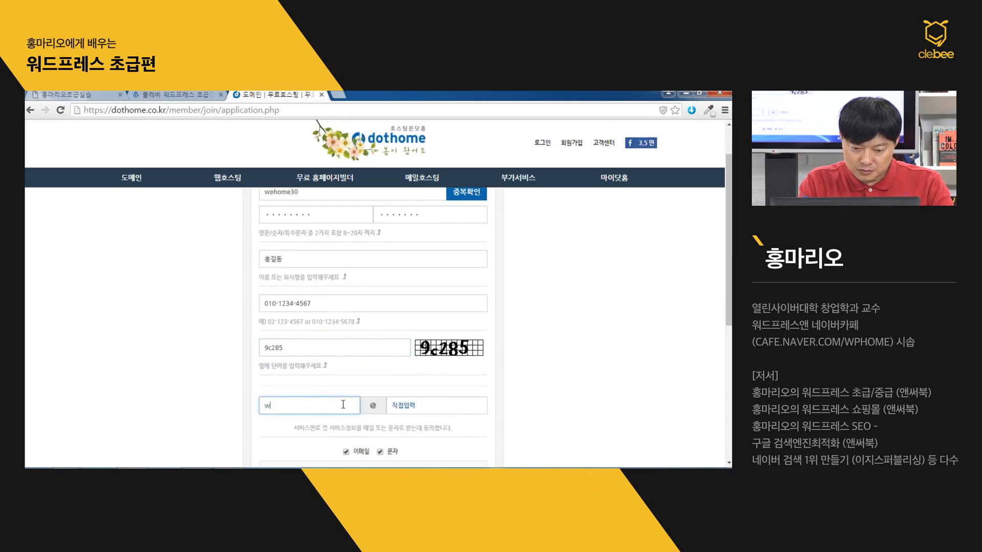
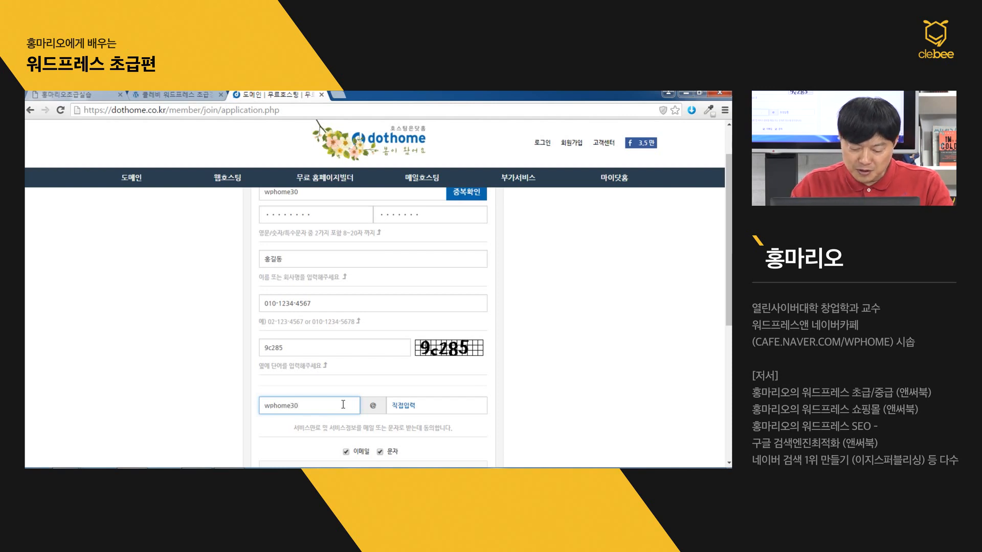
pyautogui.click(412, 405)
pyautogui.write('gmail.com')
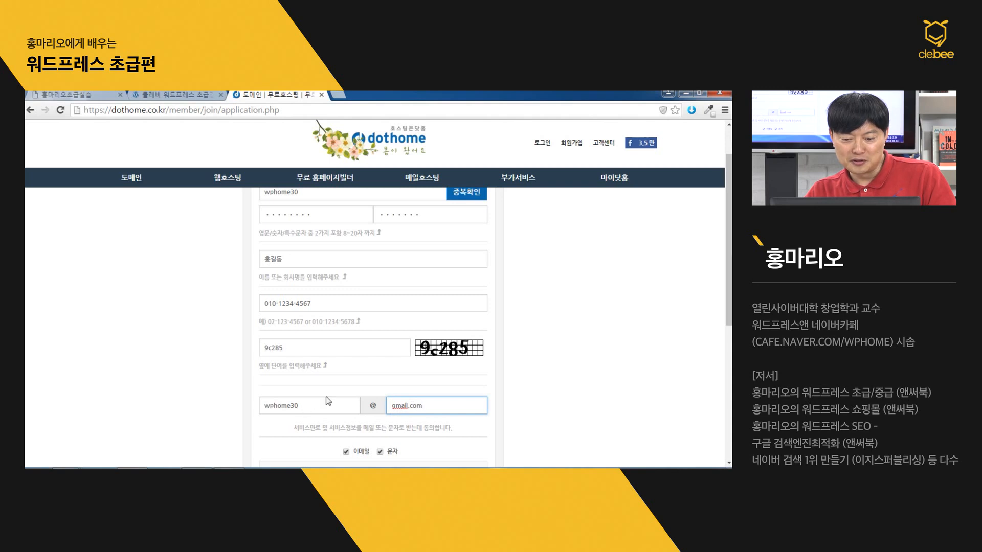
pyautogui.scroll(-2, 450, 399)
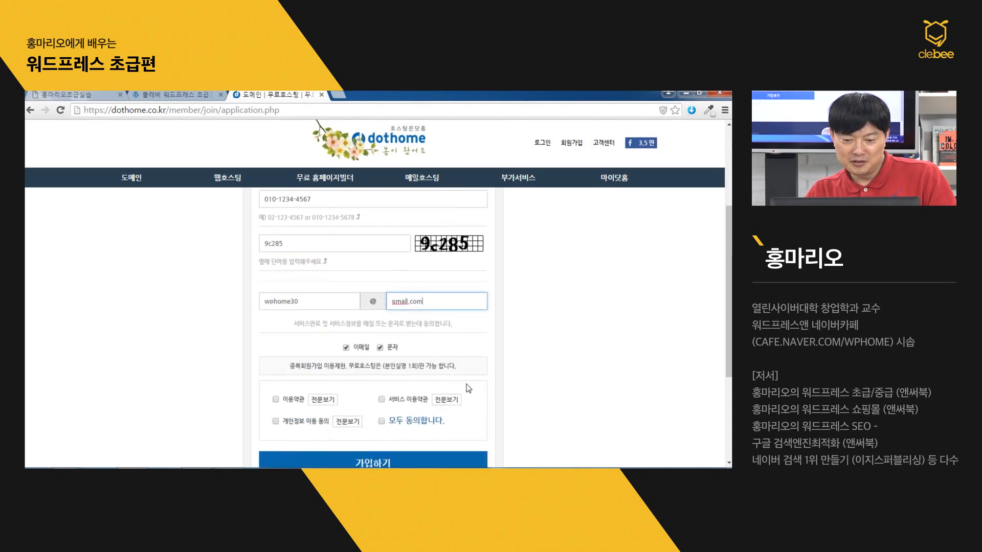
pyautogui.scroll(-2, 450, 404)
pyautogui.click(381, 317)
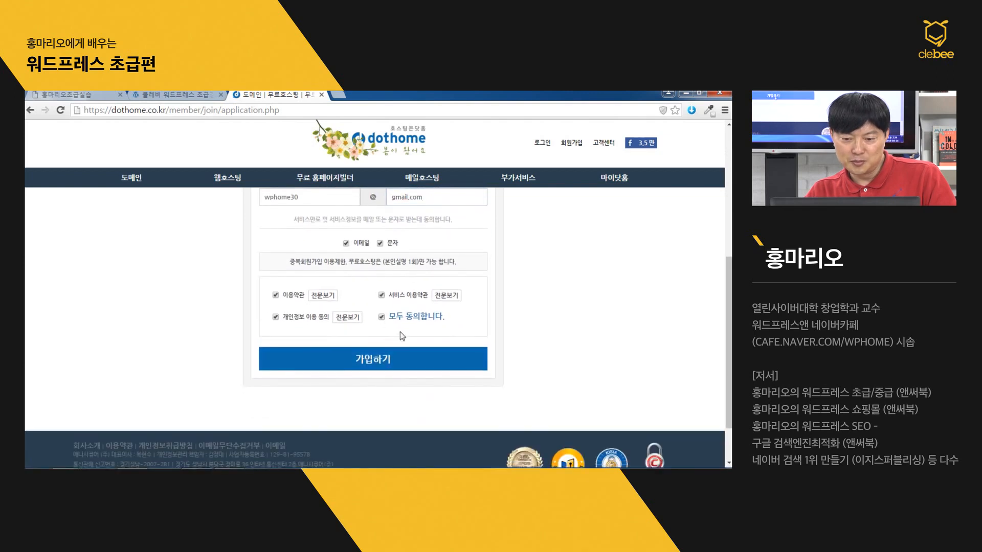
pyautogui.click(377, 367)
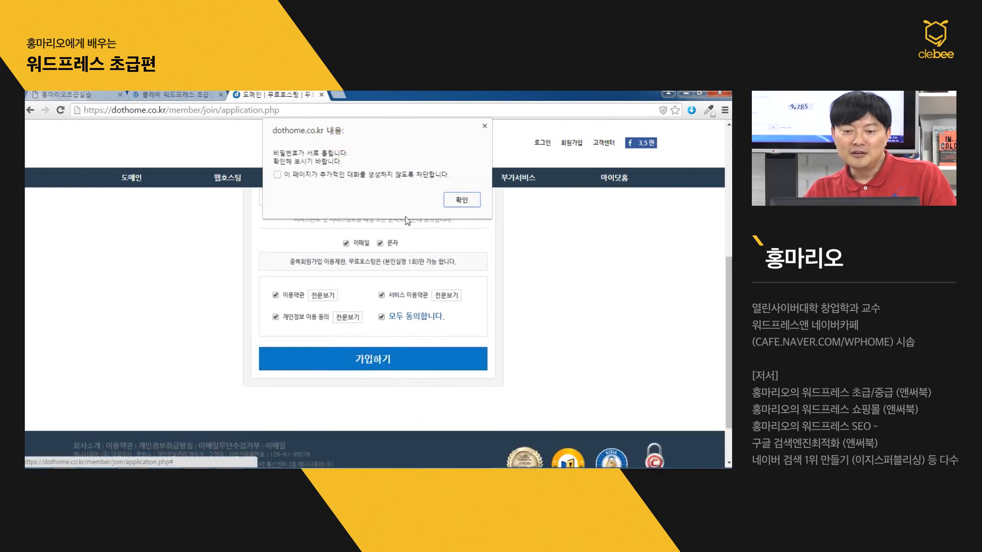
# Step: Dismiss the mismatch warning and re-enter matching password and password confirmation
pyautogui.click(446, 206)
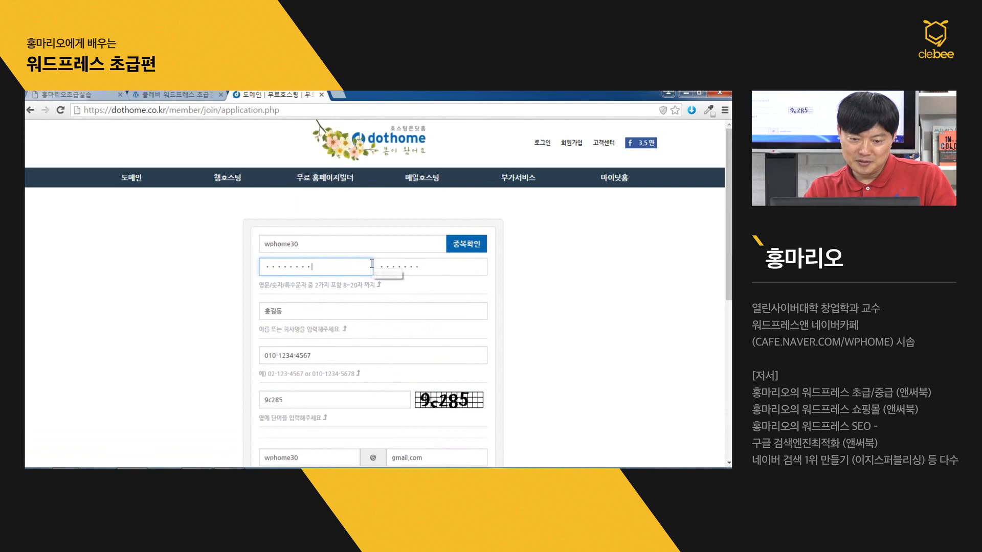
pyautogui.hotkey('ctrl', 'a')
pyautogui.press('BackSpace')
pyautogui.write('w•••••')
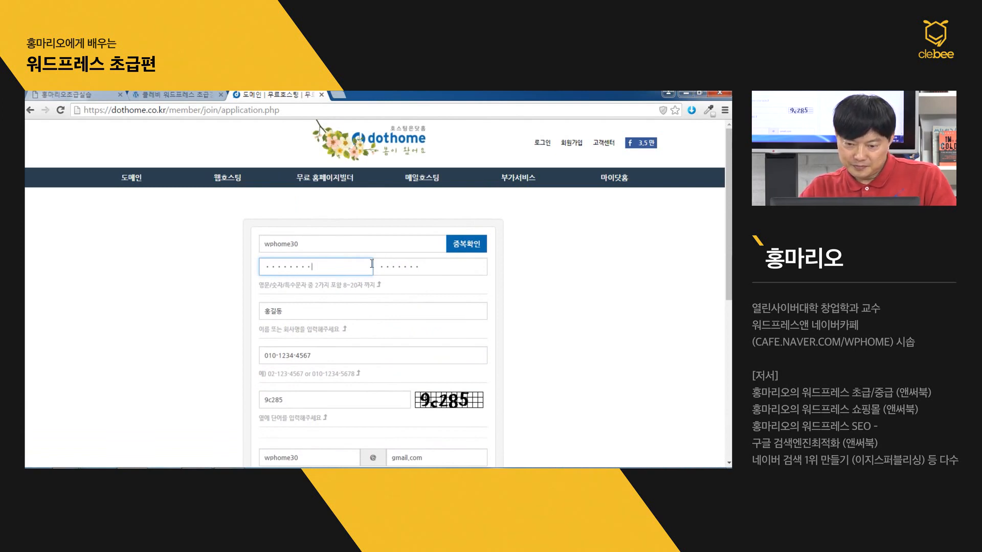
pyautogui.click(431, 265)
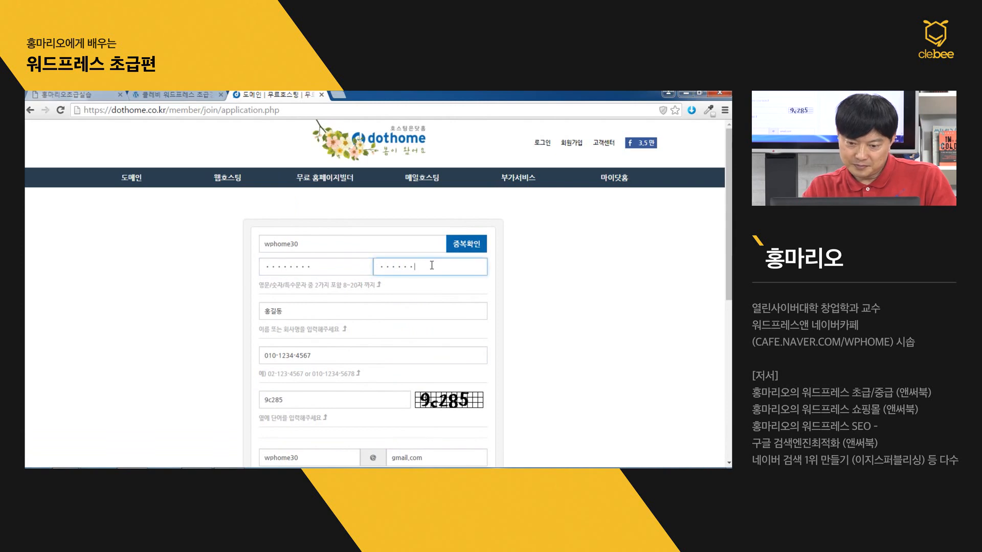
pyautogui.press('BackSpace')
pyautogui.press('BackSpace')
pyautogui.press('BackSpace')
pyautogui.write('••')
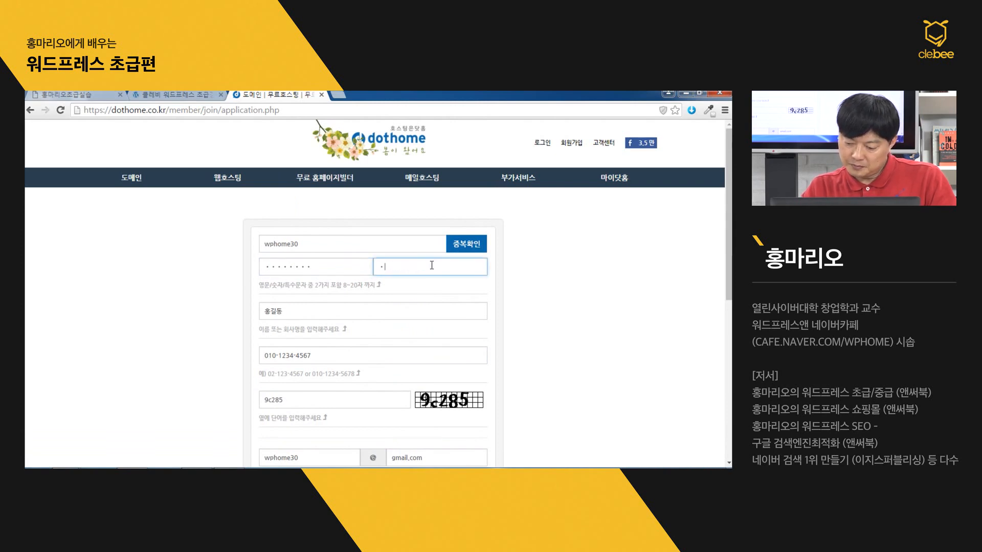
pyautogui.write('•••')
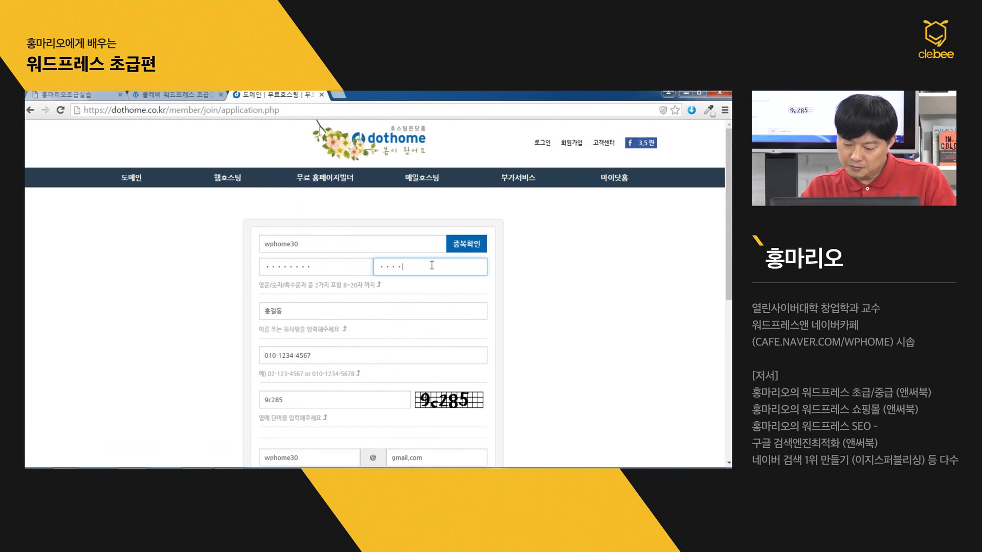
pyautogui.write('•••••')
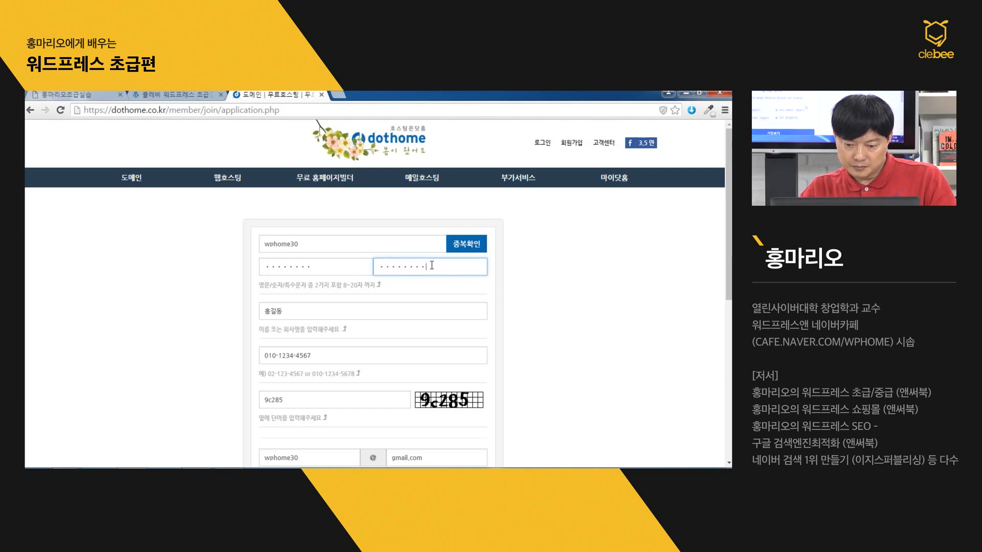
pyautogui.scroll(-3, 513, 345)
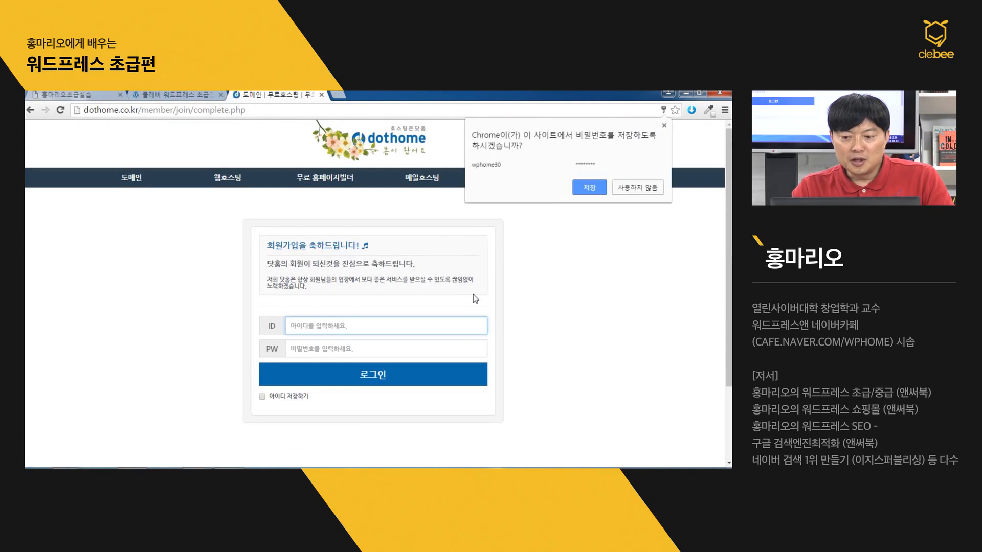
# Step: Decline Chrome's save-password prompt and log in with the new account's ID and password
pyautogui.click(645, 188)
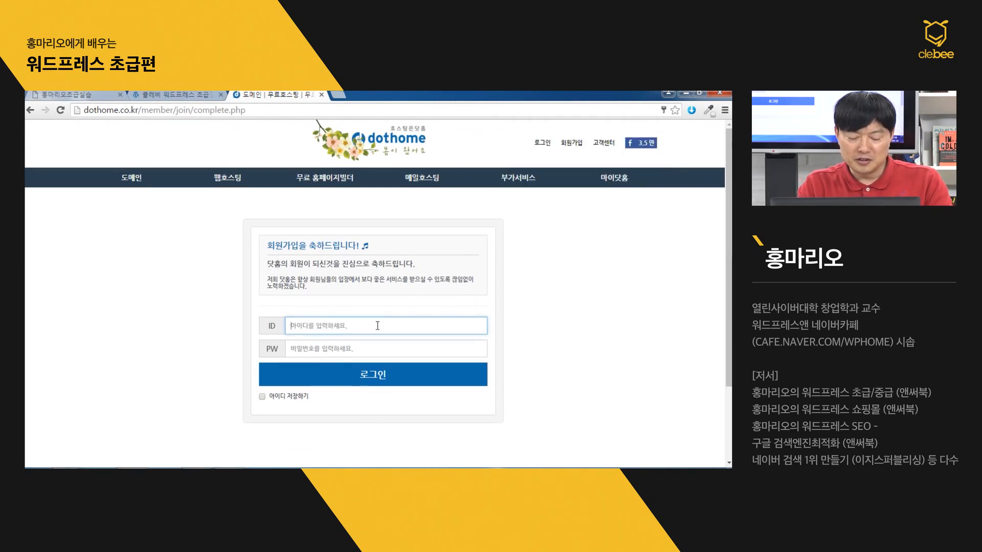
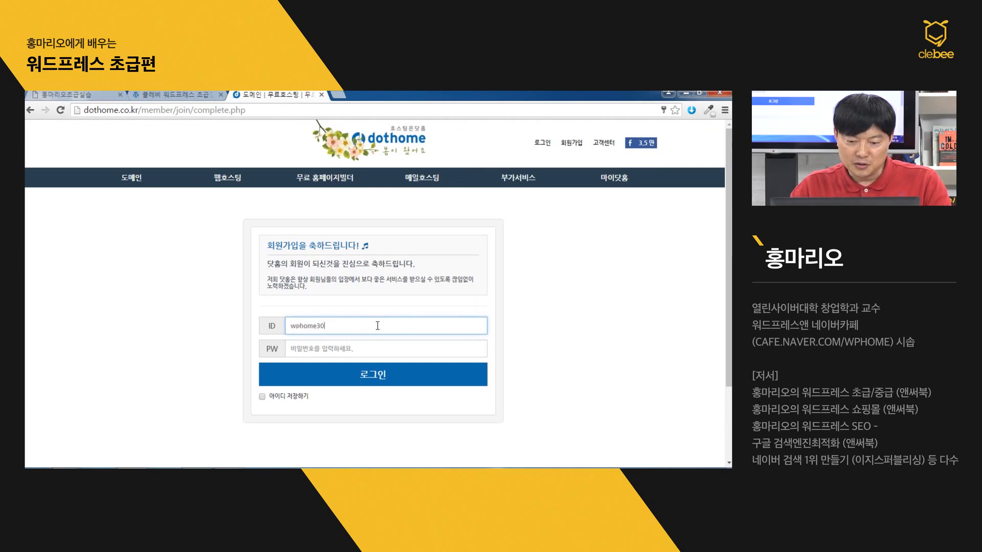
pyautogui.click(367, 350)
pyautogui.write('w')
pyautogui.write('•••••••')
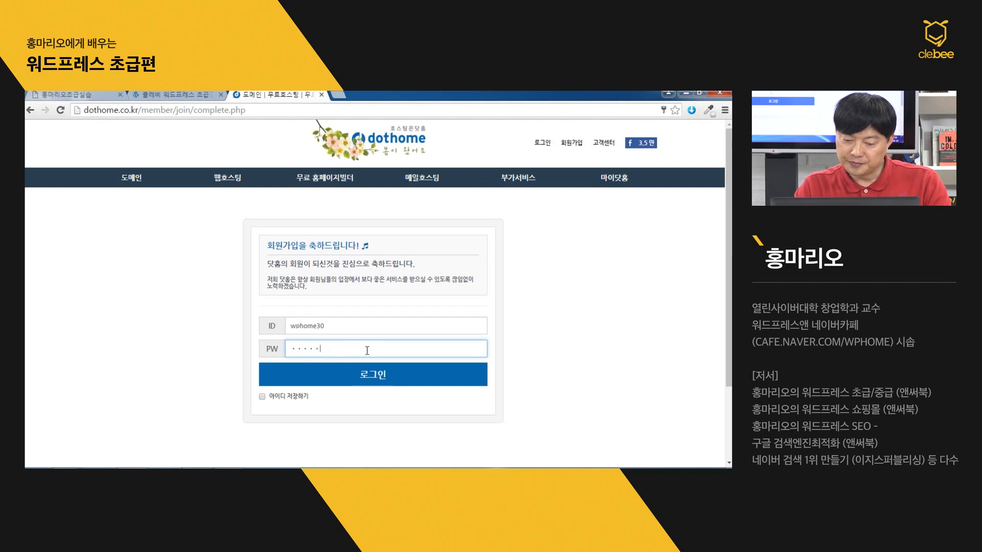
pyautogui.click(372, 377)
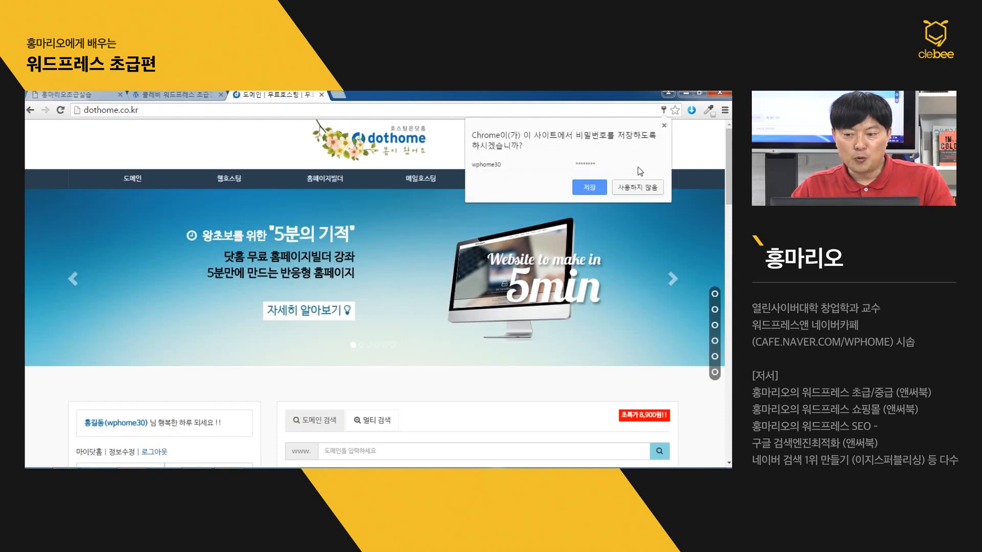
# Step: Save the password in Chrome and go to 웹호스팅 > 무료 호스팅
pyautogui.click(596, 187)
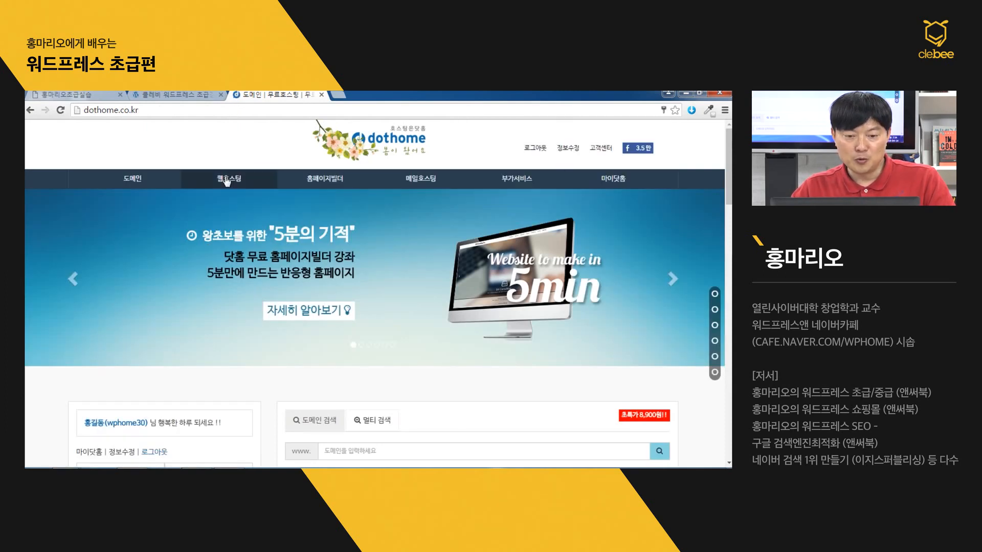
pyautogui.moveTo(226, 181)
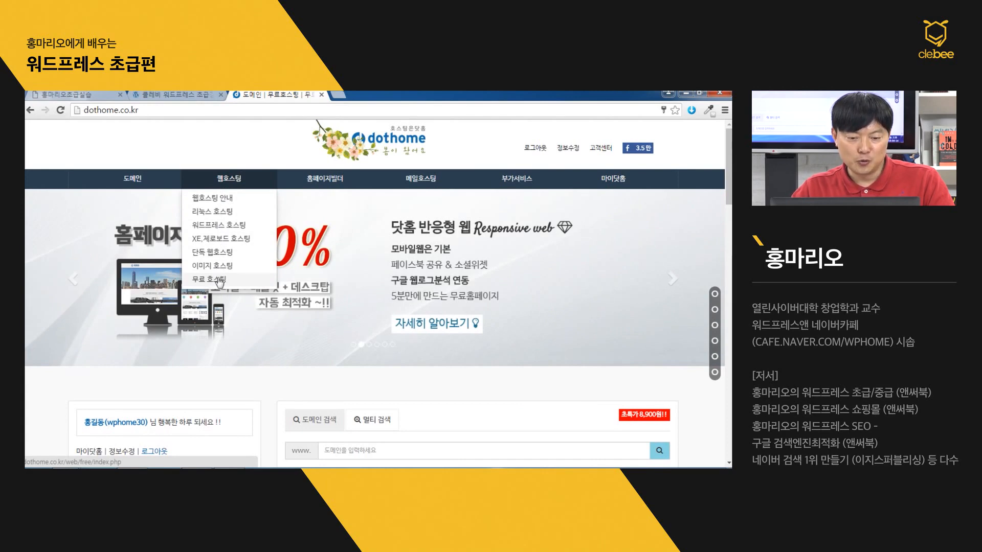
pyautogui.click(219, 279)
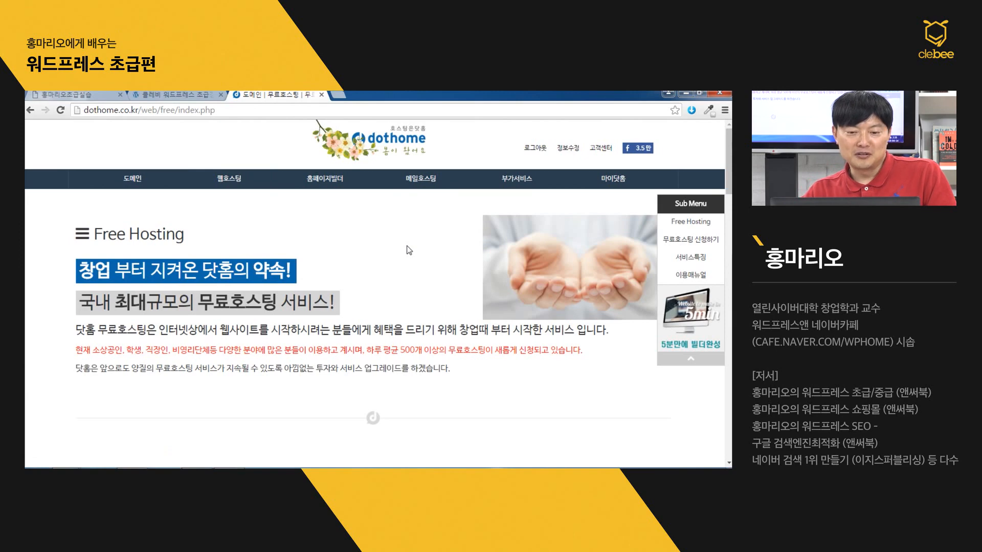
# Step: Choose 신청하기 for the basic free hosting plan and agree to proceed to the application
pyautogui.scroll(-4, 410, 251)
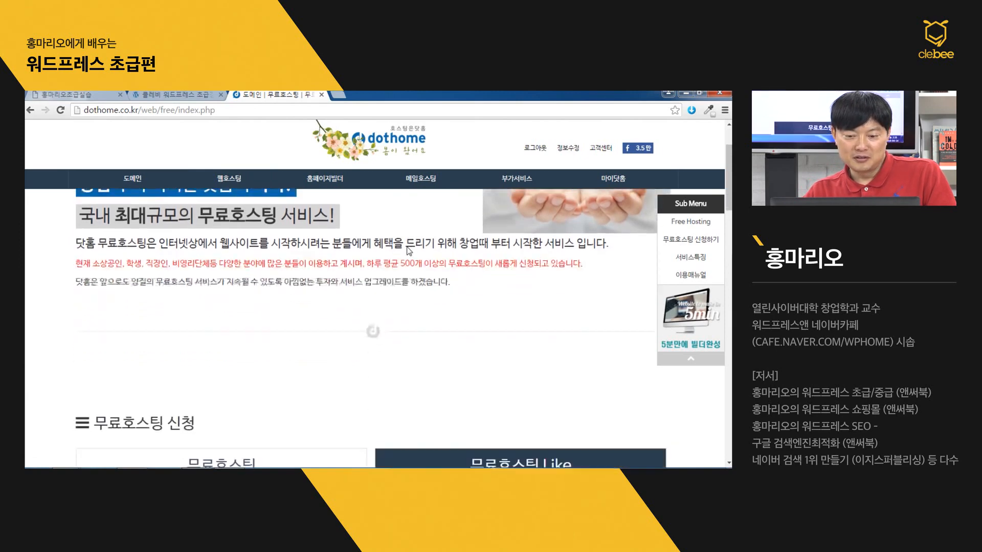
pyautogui.scroll(-2, 409, 252)
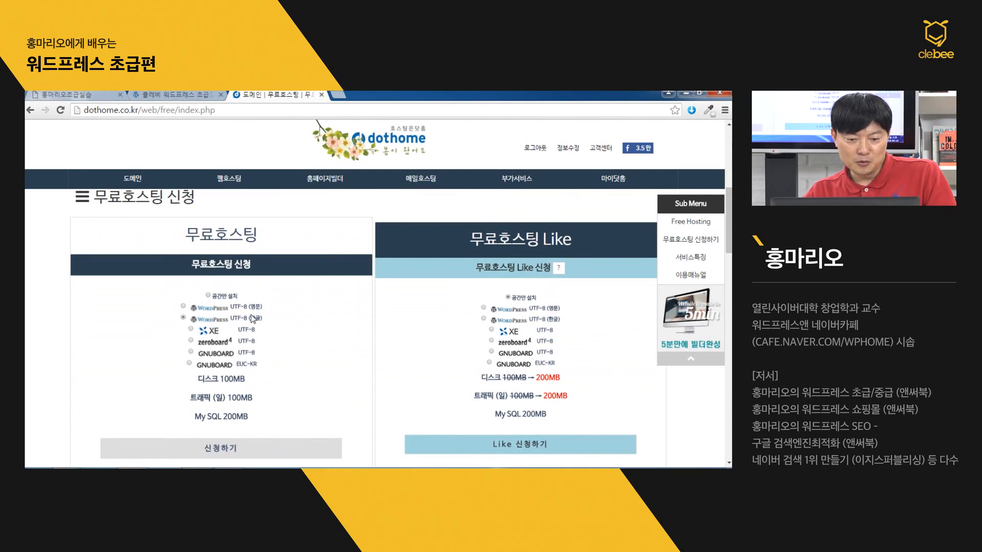
pyautogui.scroll(-1, 291, 371)
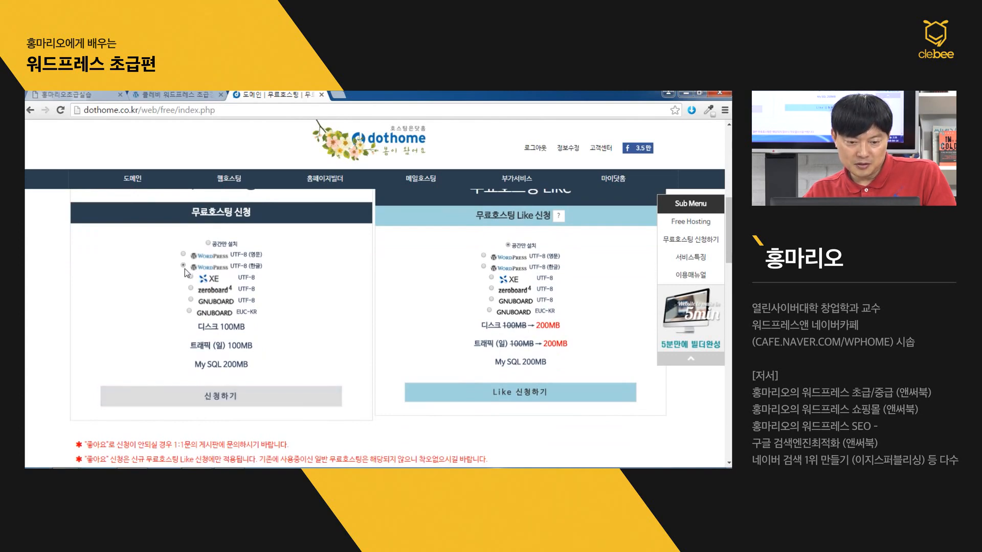
pyautogui.click(317, 396)
pyautogui.scroll(-6, 597, 273)
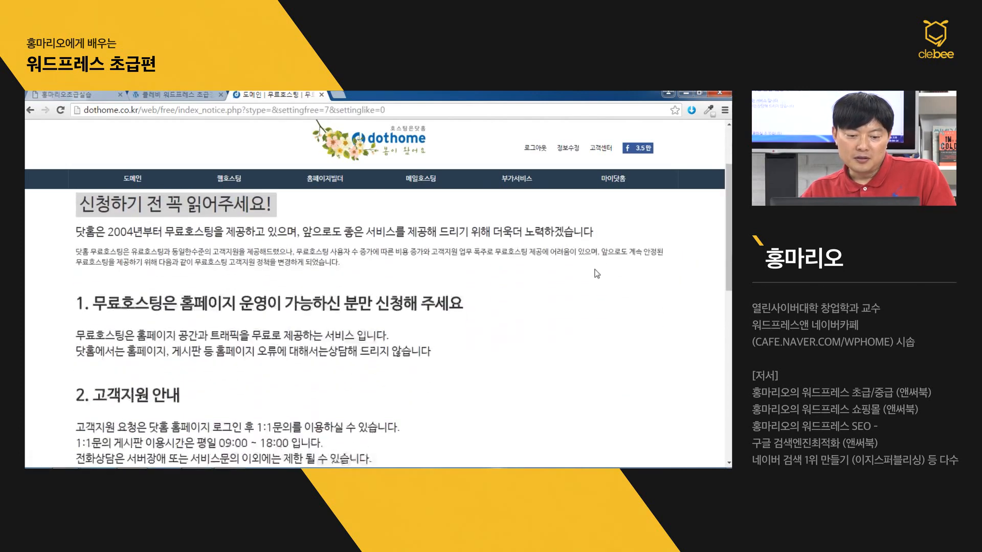
pyautogui.scroll(-8, 597, 274)
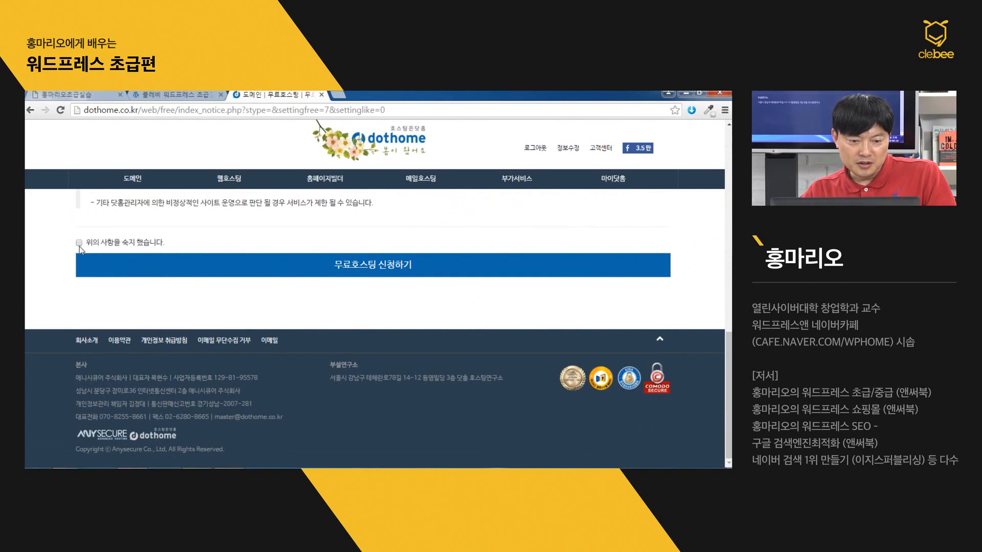
pyautogui.click(351, 269)
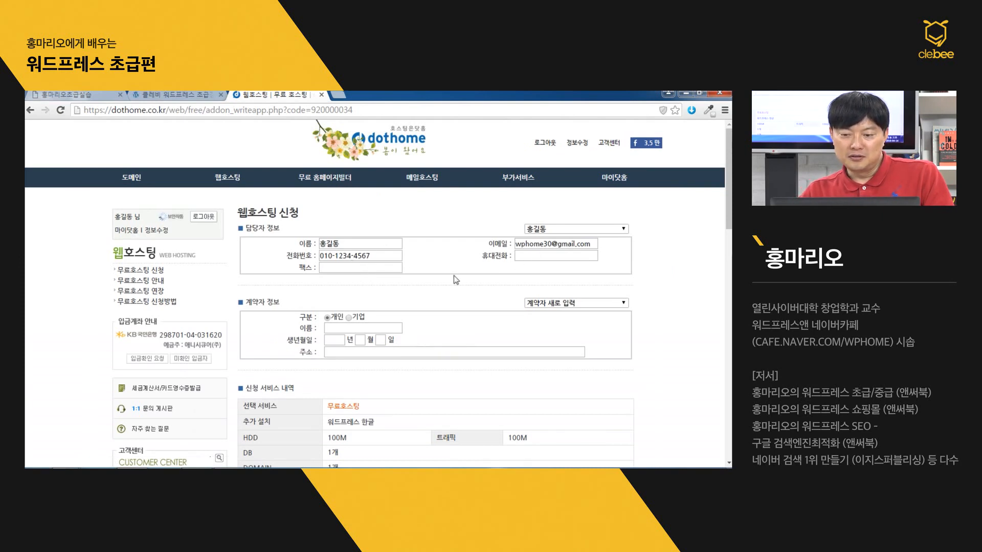
# Step: Fill the 계약자 정보 name, 생년월일 year/month/day boxes and 주소 fields
pyautogui.click(349, 327)
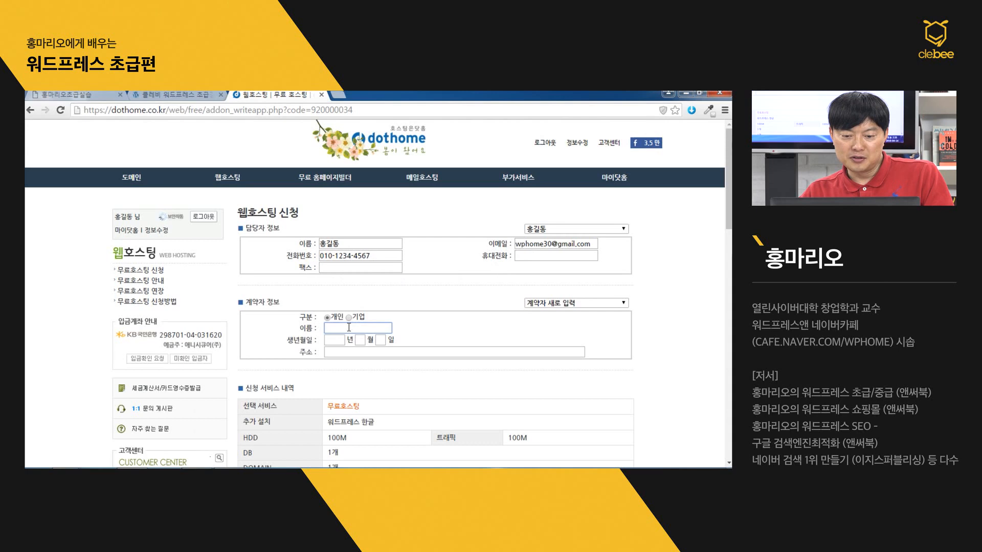
pyautogui.write('홍ㄱ홍길')
pyautogui.click(338, 341)
pyautogui.write('1980')
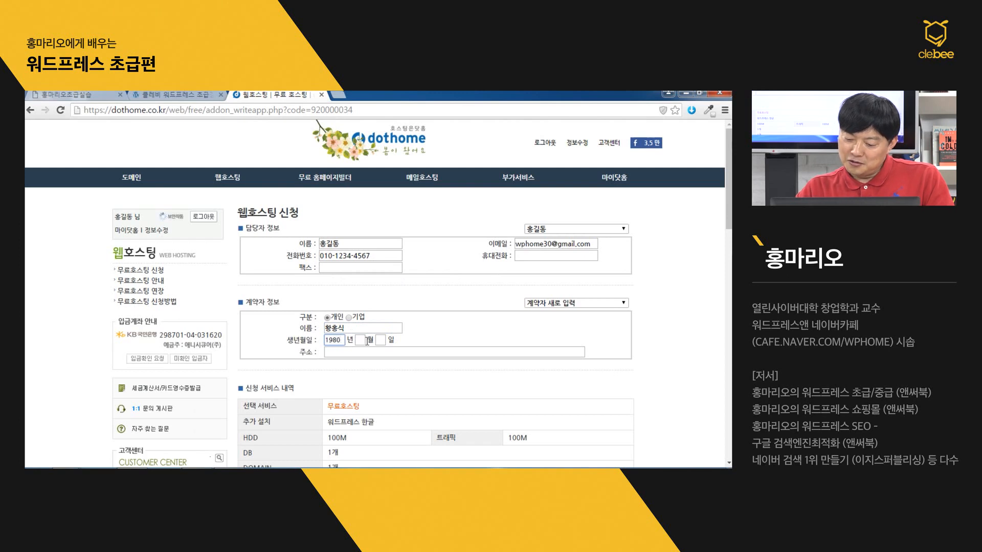
pyautogui.click(359, 341)
pyautogui.write('01')
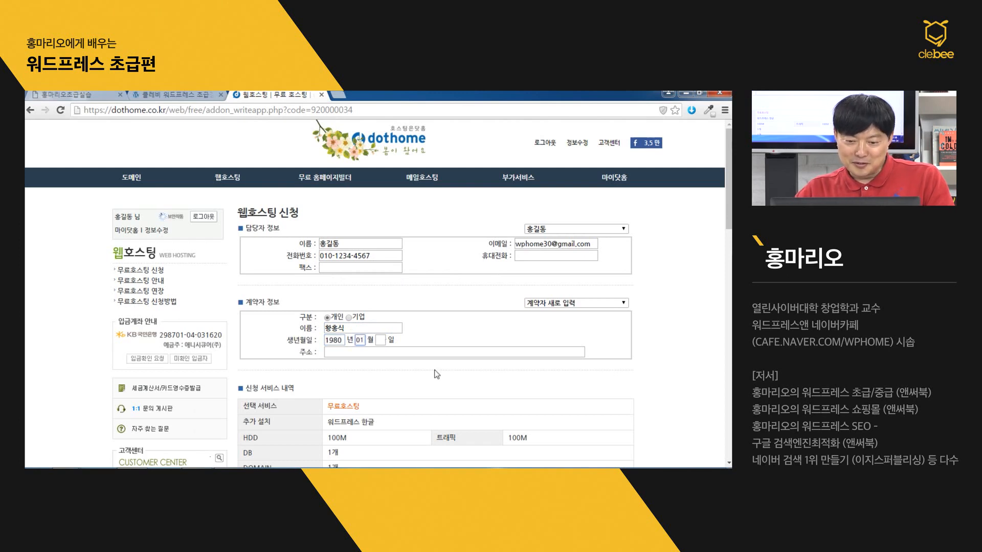
pyautogui.click(381, 341)
pyautogui.write('01')
pyautogui.click(358, 353)
pyautogui.write('tjd')
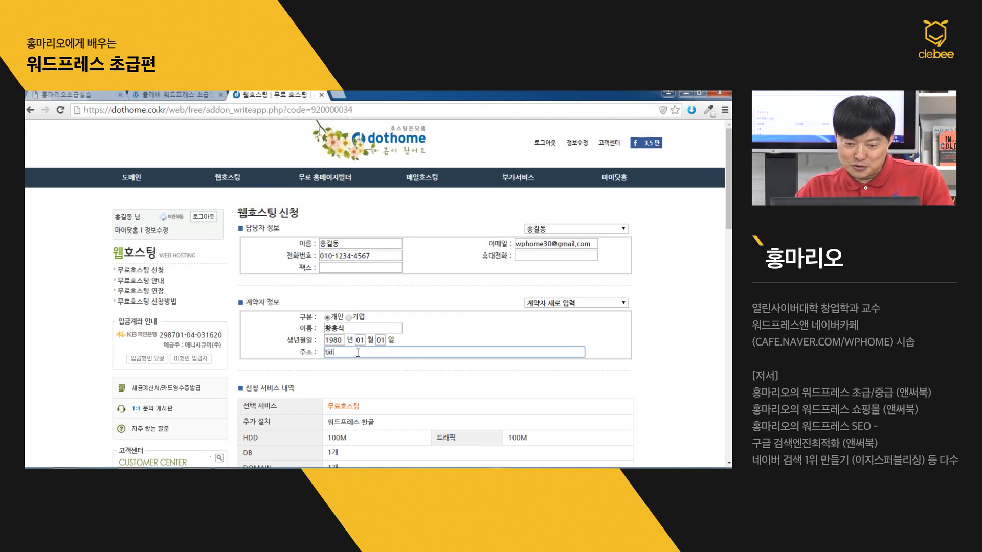
pyautogui.write('울')
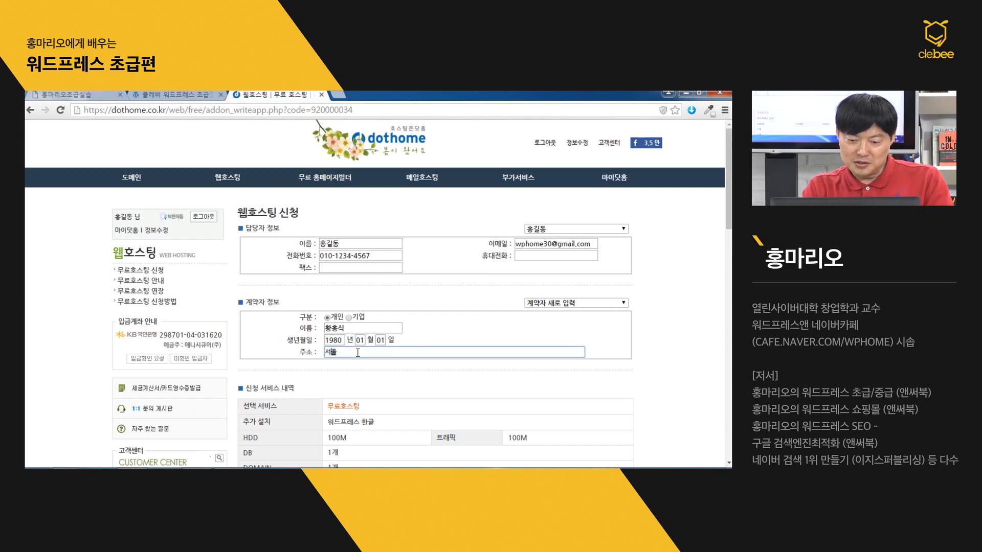
pyautogui.write('시요산구 원효로1가')
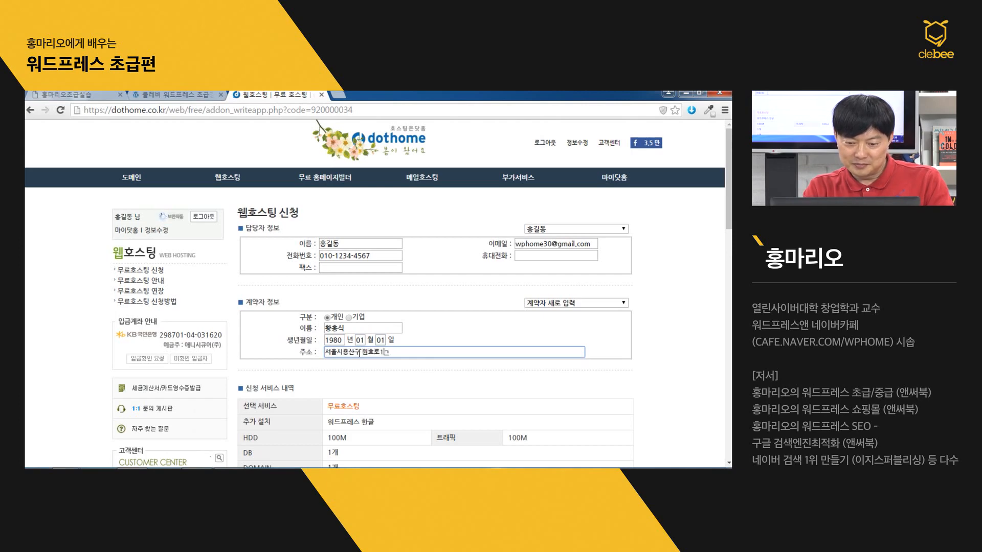
# Step: Enter an FTP ID in the 웹호스팅 설정 정보 section
pyautogui.scroll(-5, 373, 355)
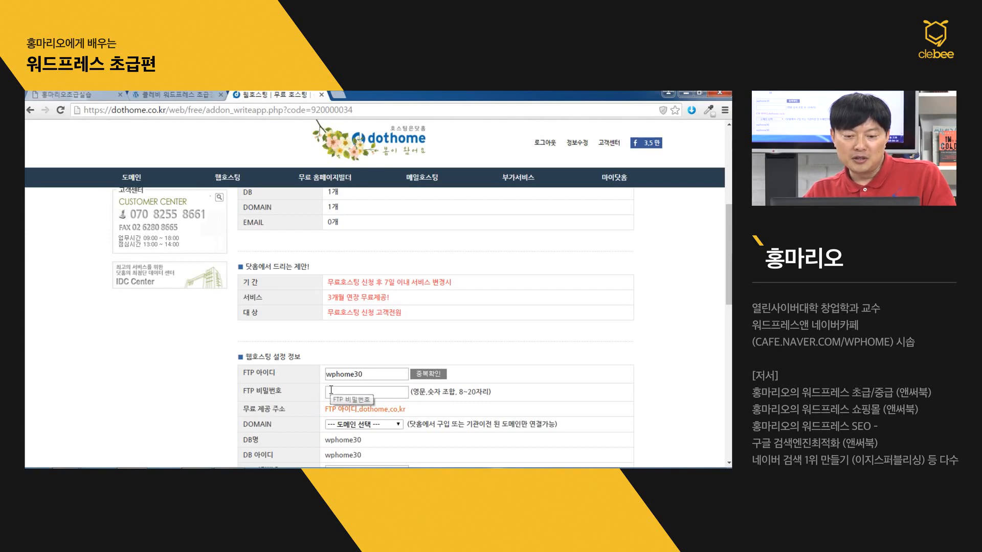
pyautogui.click(231, 112)
pyautogui.write('ㅇ')
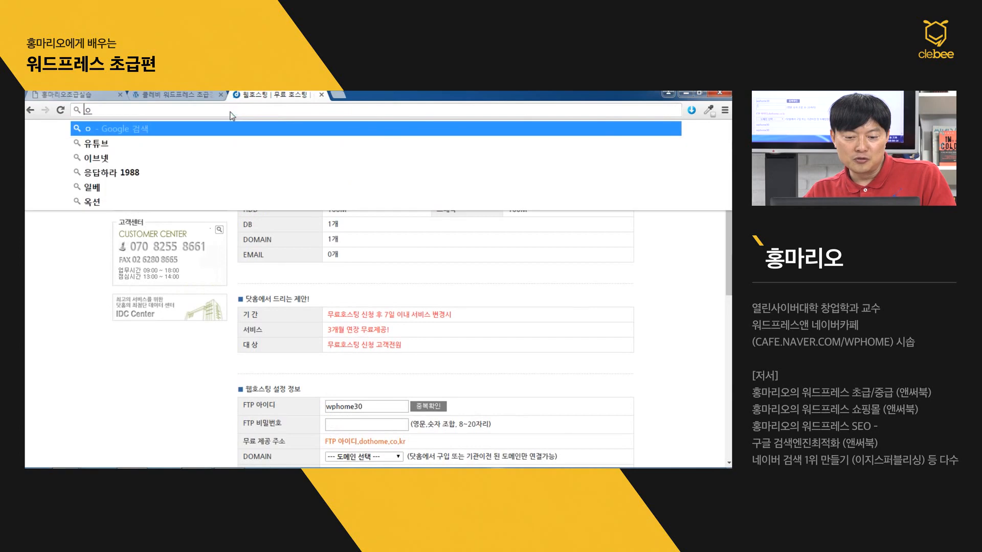
pyautogui.press('BackSpace')
pyautogui.write('kjdkj')
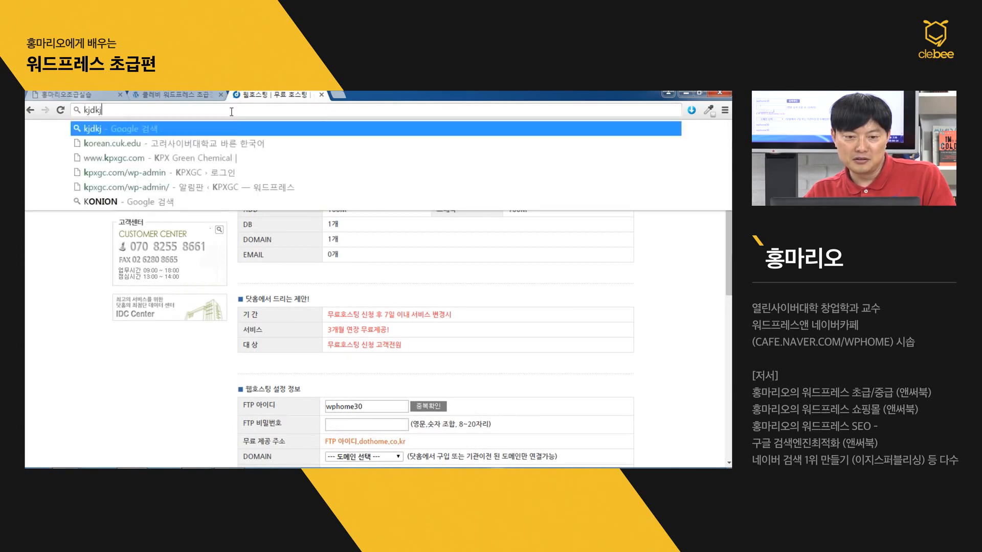
pyautogui.scroll(-1, 349, 363)
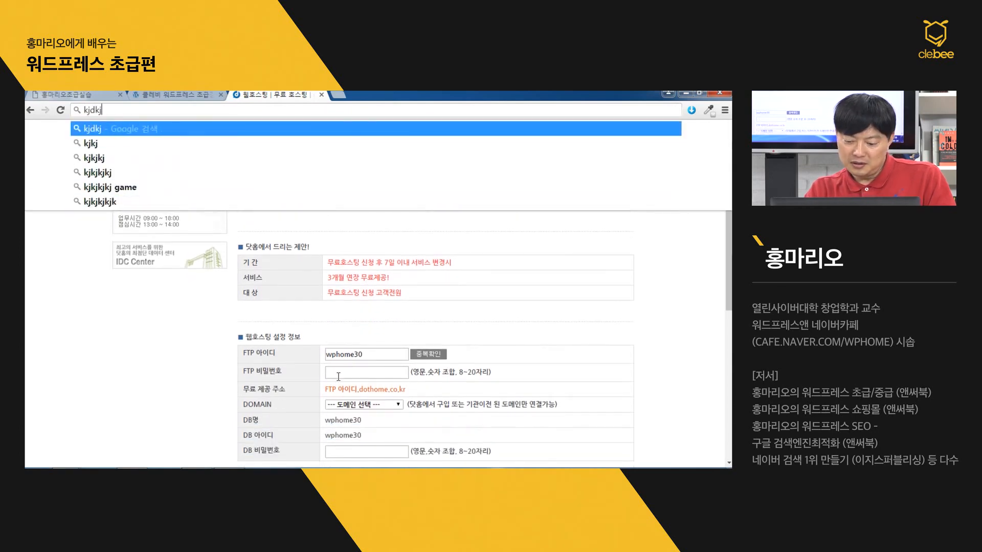
# Step: Fill the FTP and DB passwords and confirm the FTP ID is available
pyautogui.click(349, 369)
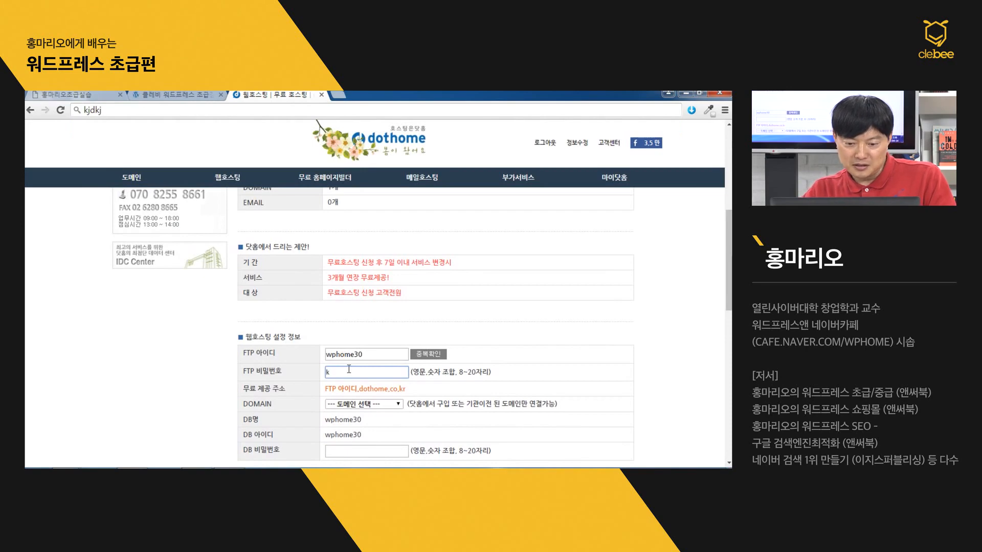
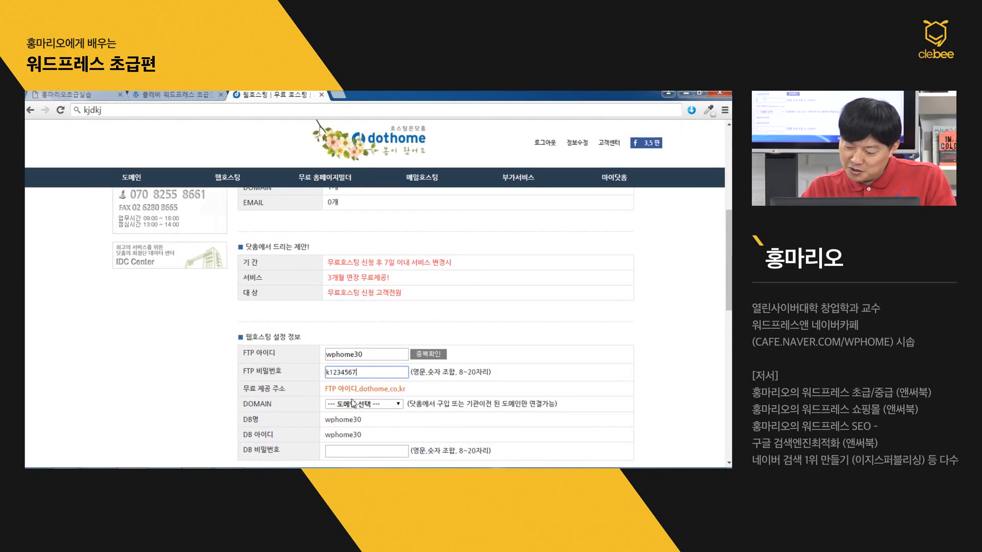
pyautogui.scroll(-1, 354, 409)
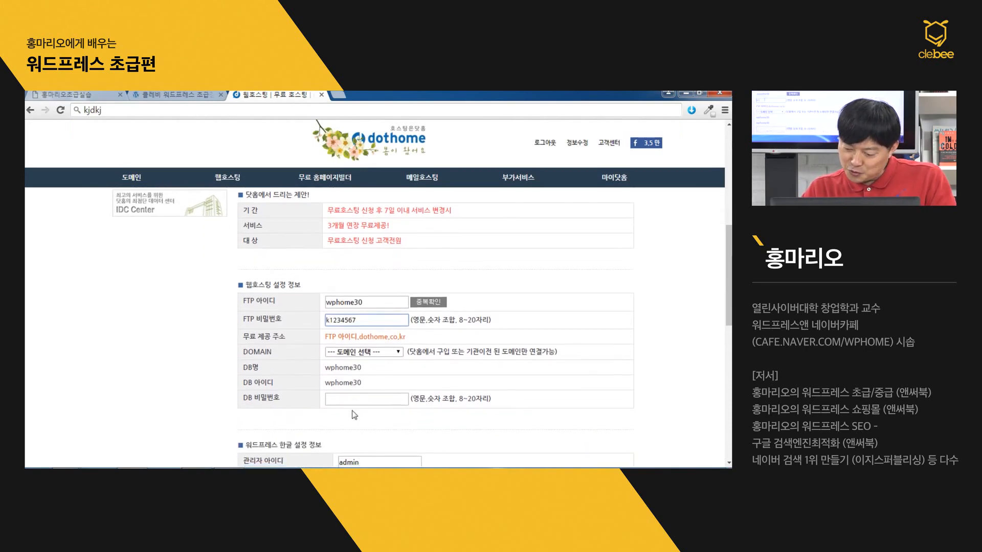
pyautogui.click(353, 400)
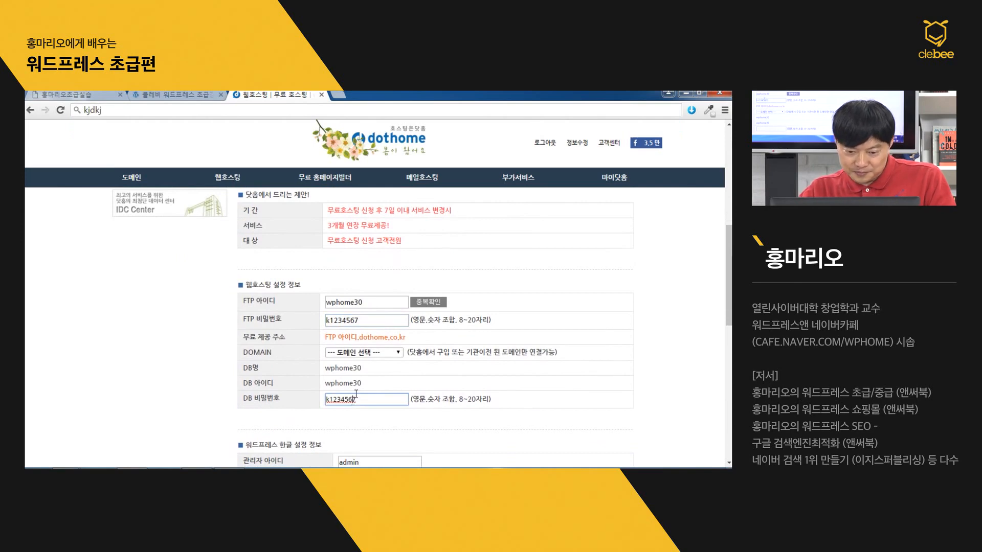
pyautogui.click(431, 306)
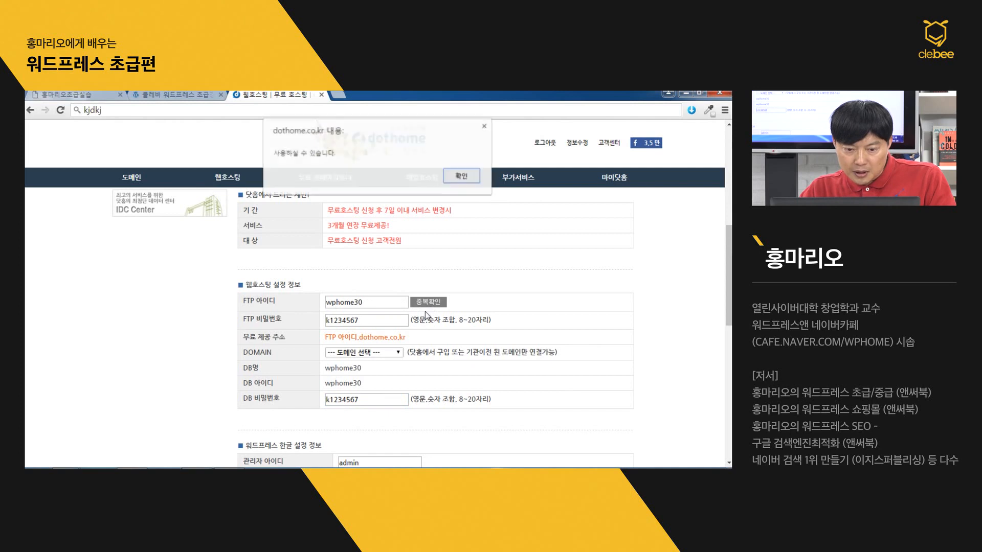
pyautogui.click(462, 176)
pyautogui.scroll(-2, 414, 335)
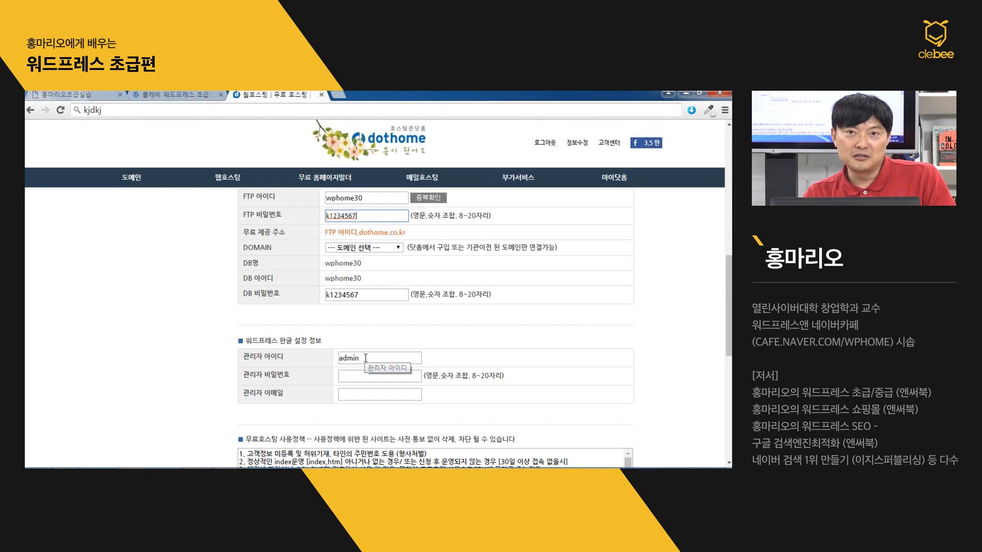
# Step: Enter the WordPress 관리자 비밀번호 and the 관리자 이메일 address
pyautogui.click(373, 377)
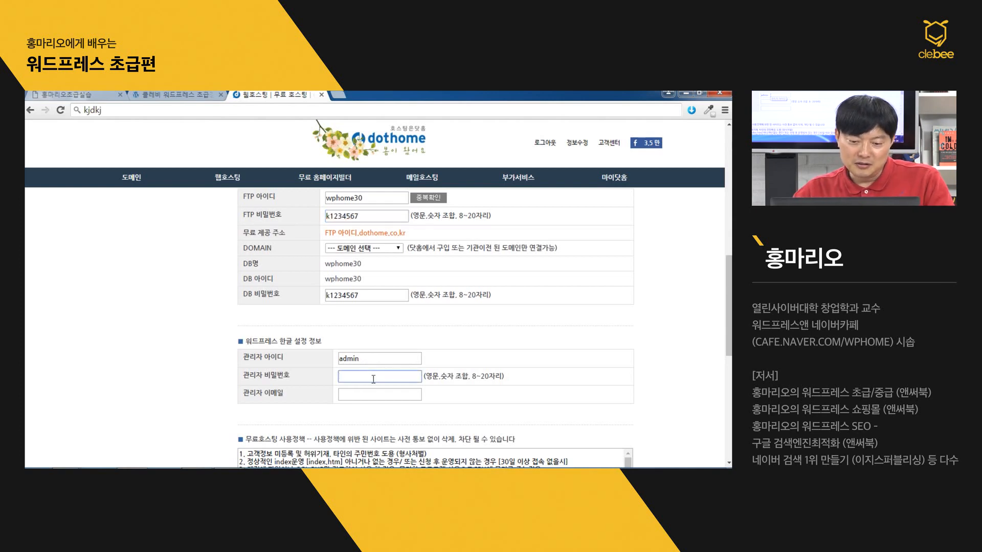
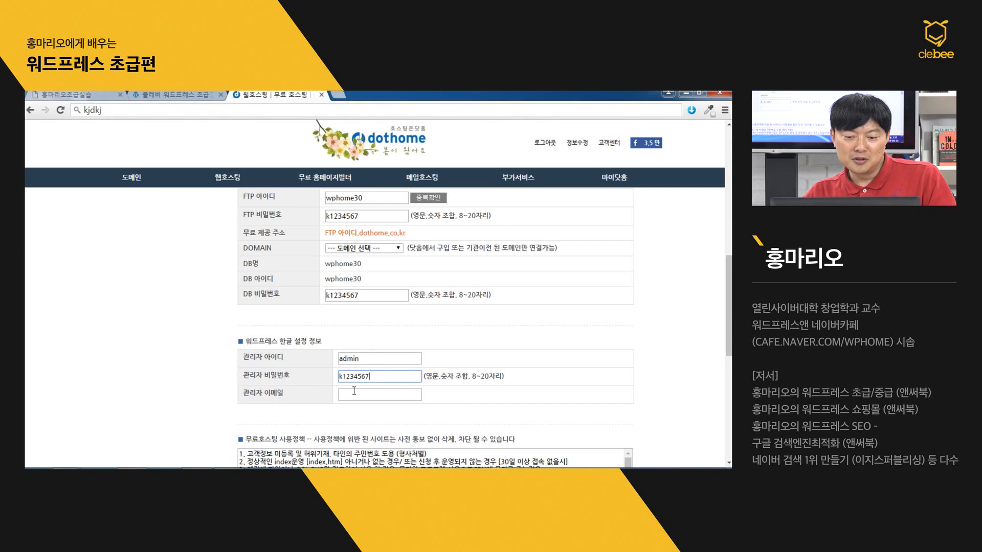
pyautogui.scroll(3, 358, 378)
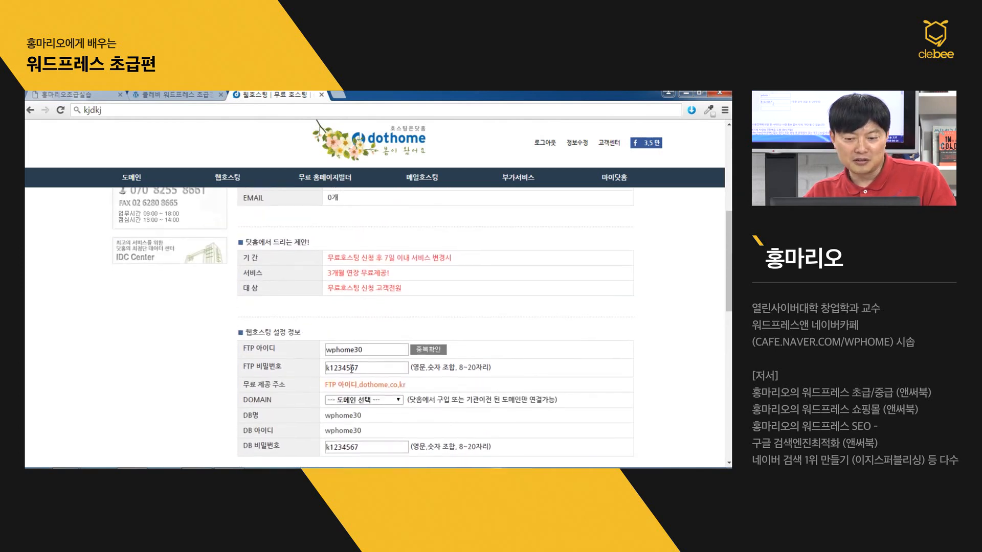
pyautogui.scroll(-3, 352, 367)
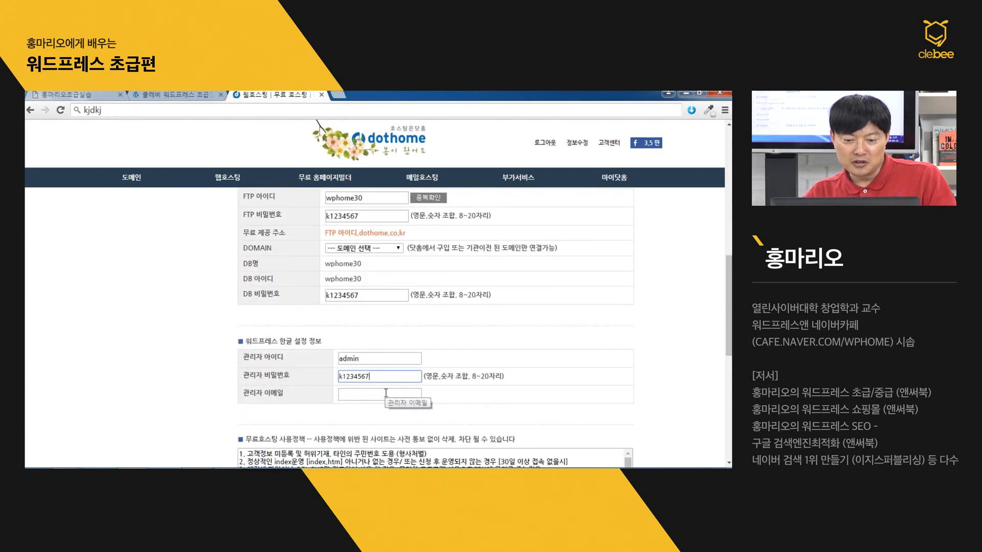
pyautogui.moveTo(381, 379); pyautogui.dragTo(332, 379)
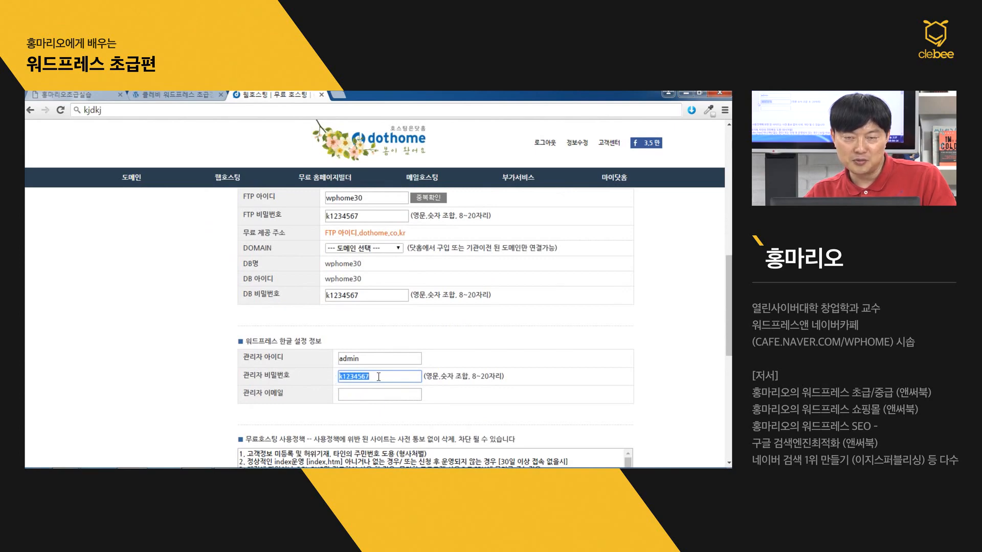
pyautogui.click(364, 394)
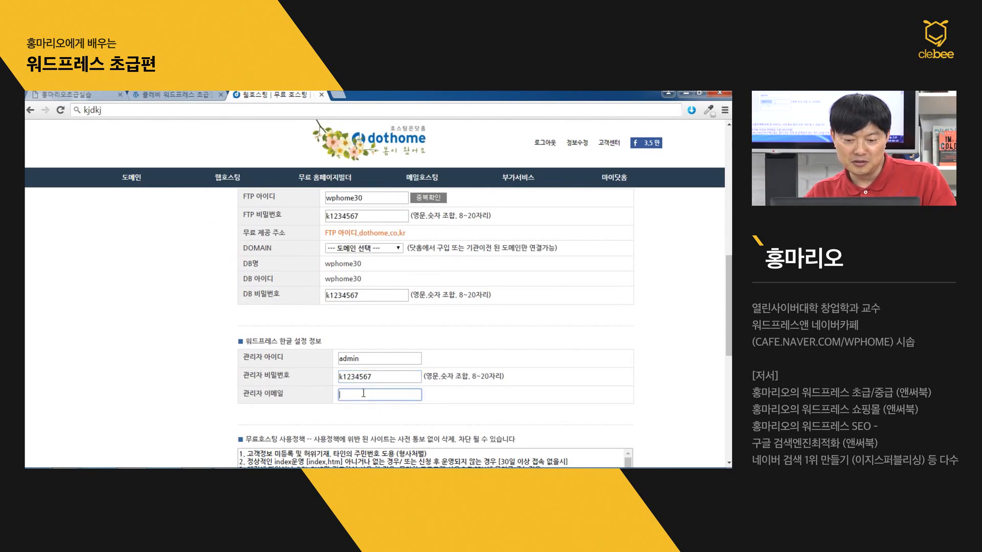
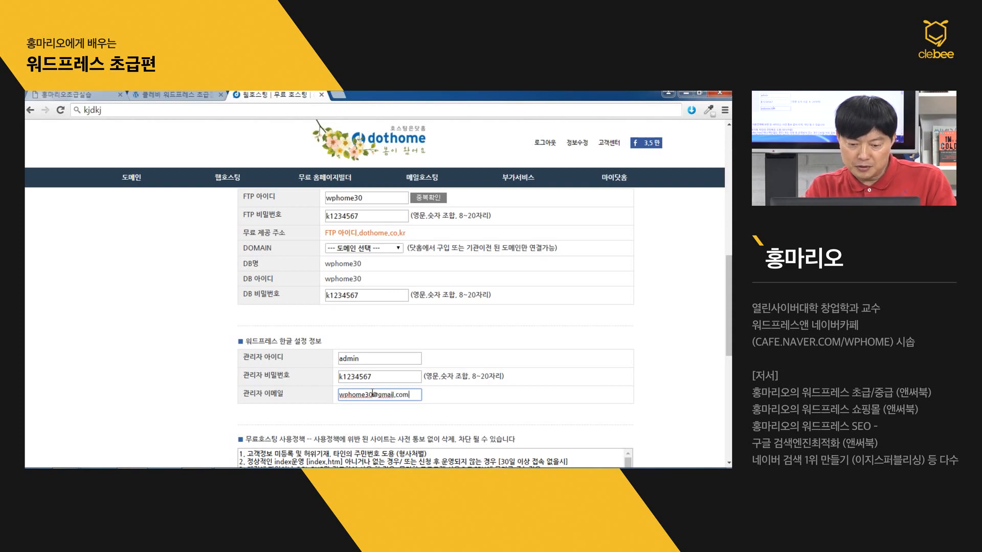
pyautogui.scroll(-3, 370, 392)
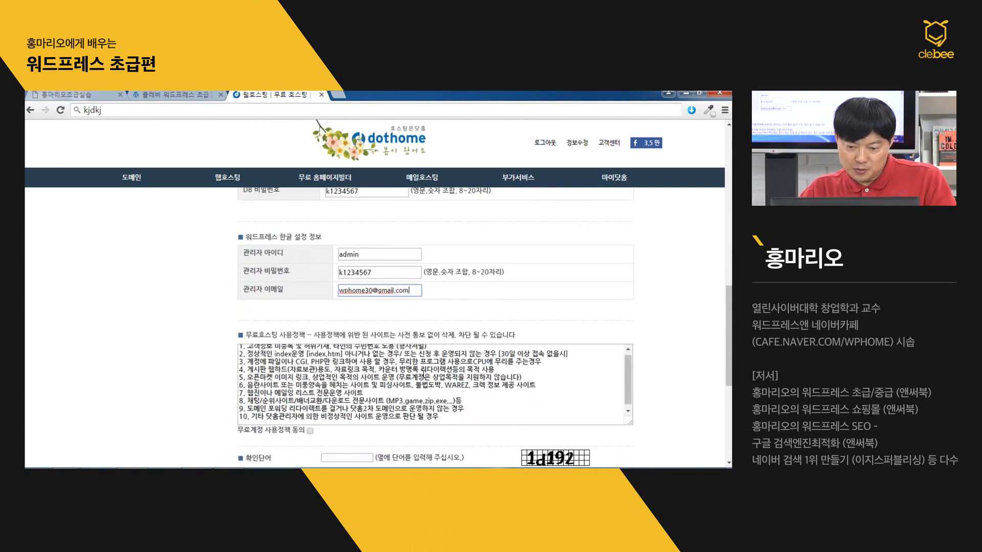
# Step: Agree to the free-account usage policy, enter the confirmation word, and e-mail a verification code
pyautogui.click(310, 431)
pyautogui.scroll(-2, 337, 425)
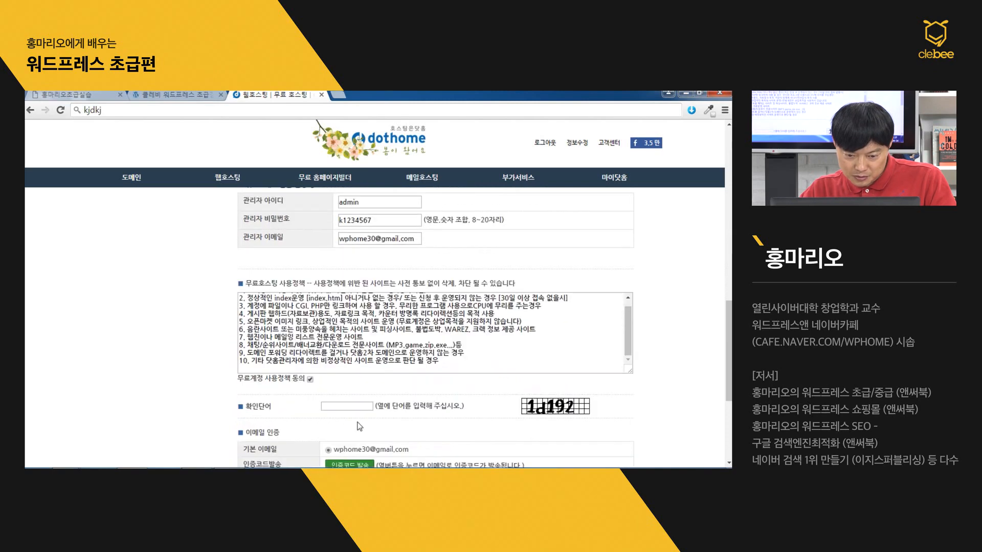
pyautogui.click(354, 407)
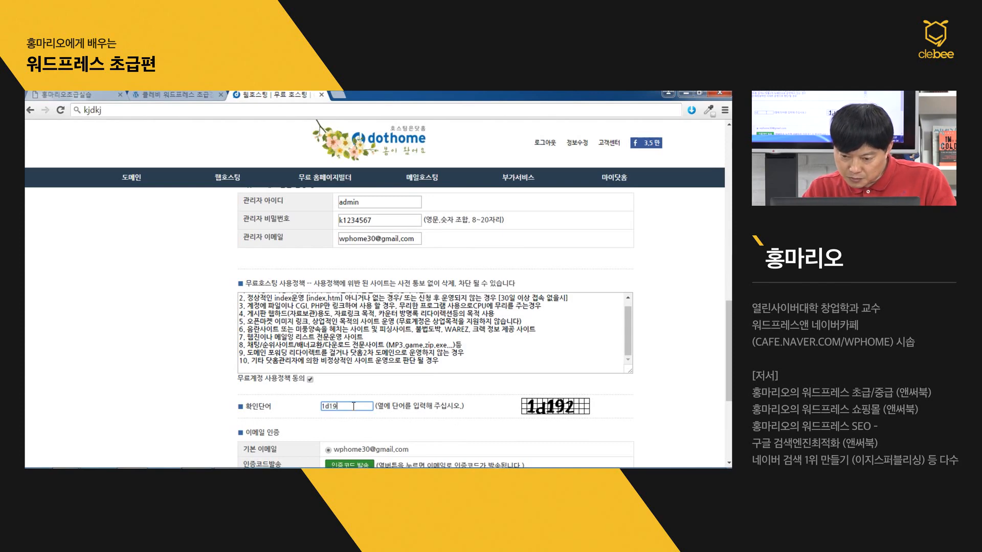
pyautogui.scroll(-2, 354, 407)
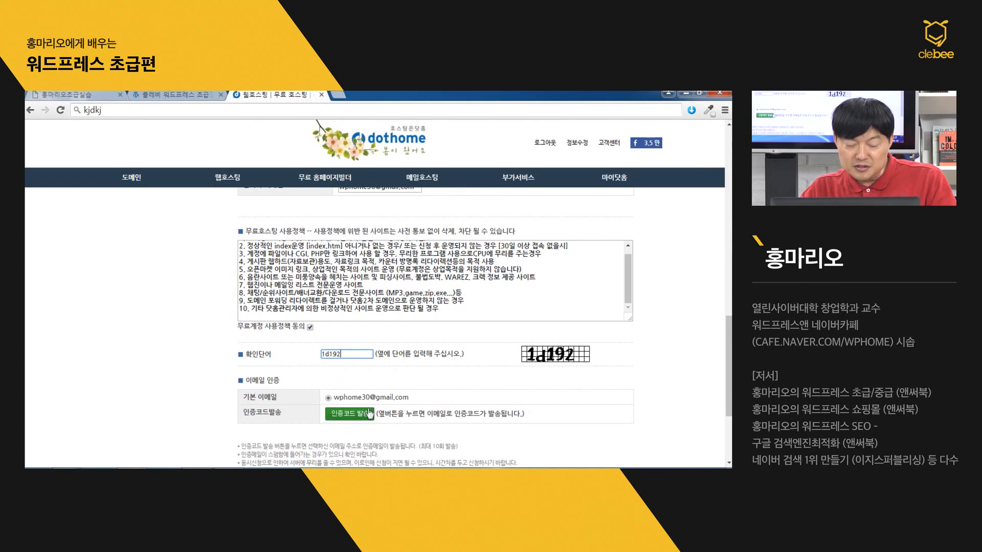
pyautogui.click(351, 416)
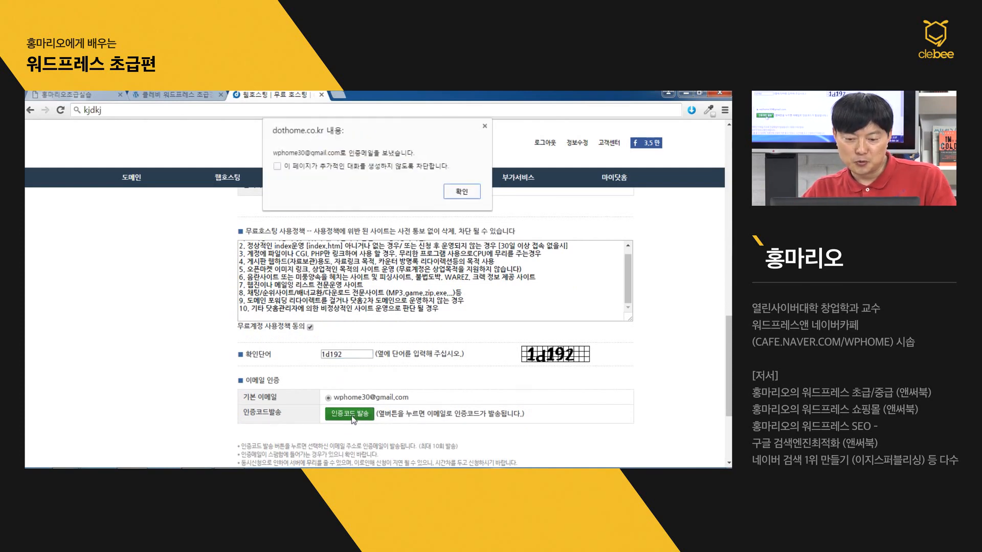
pyautogui.click(460, 191)
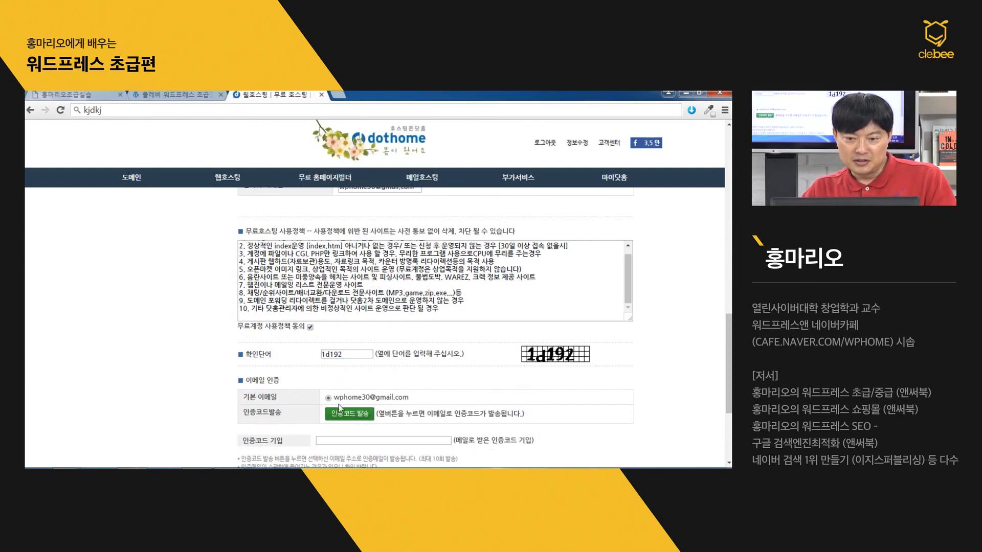
pyautogui.click(341, 97)
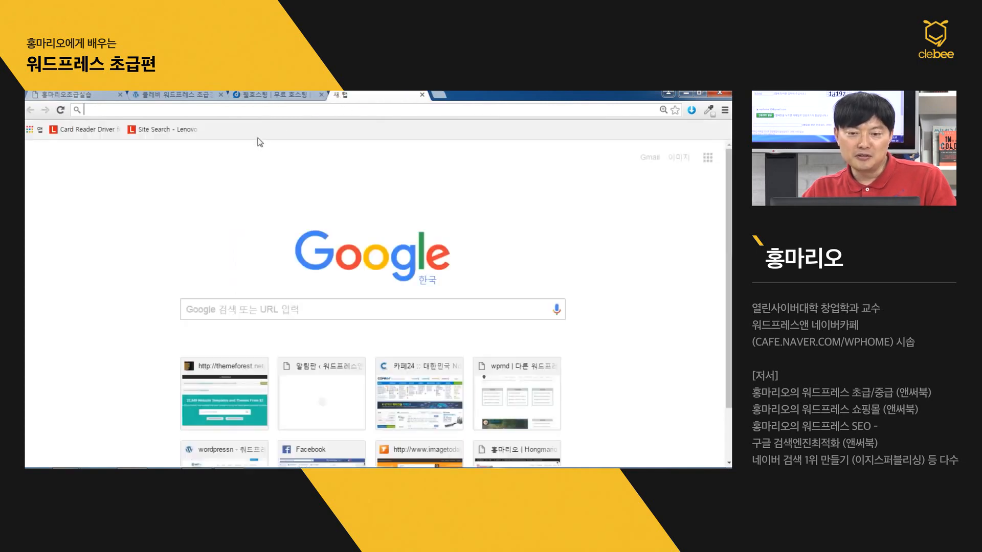
# Step: Go to gmail.com and sign in with the site's Gmail account name and password
pyautogui.write('gmail.com')
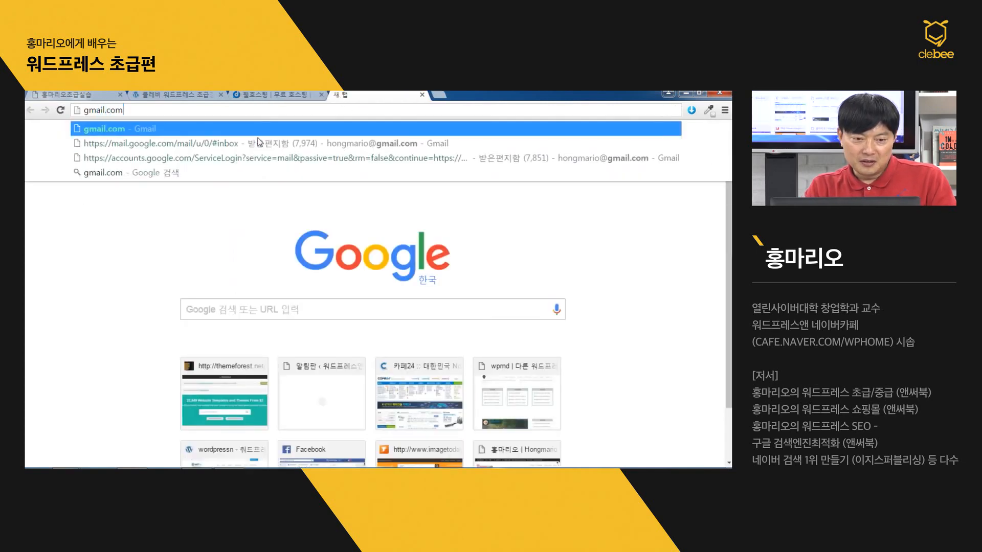
pyautogui.press('Return')
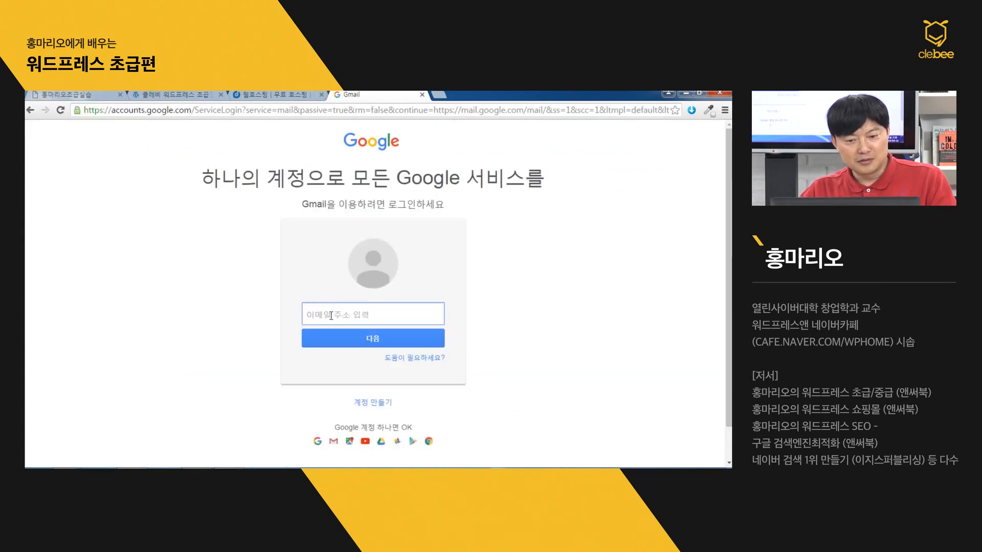
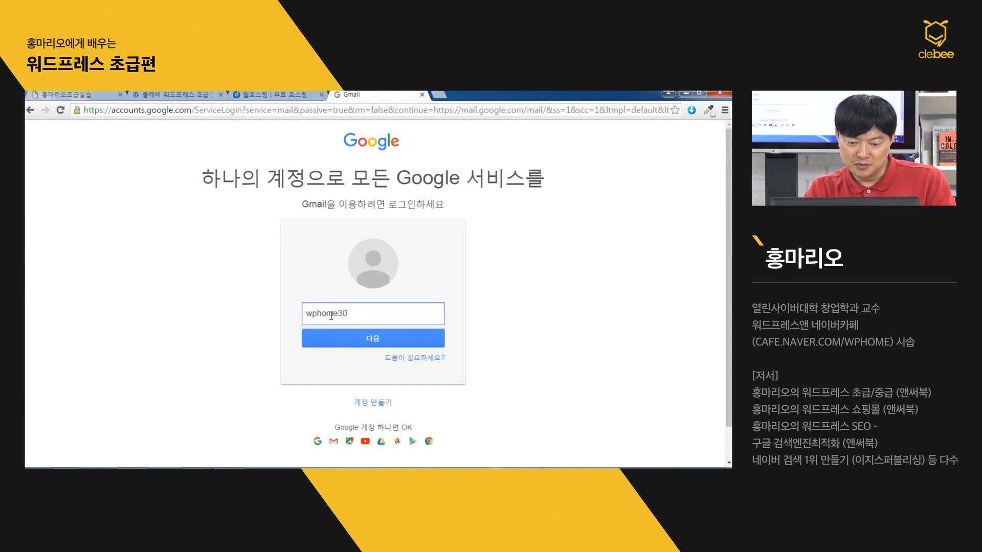
pyautogui.click(353, 336)
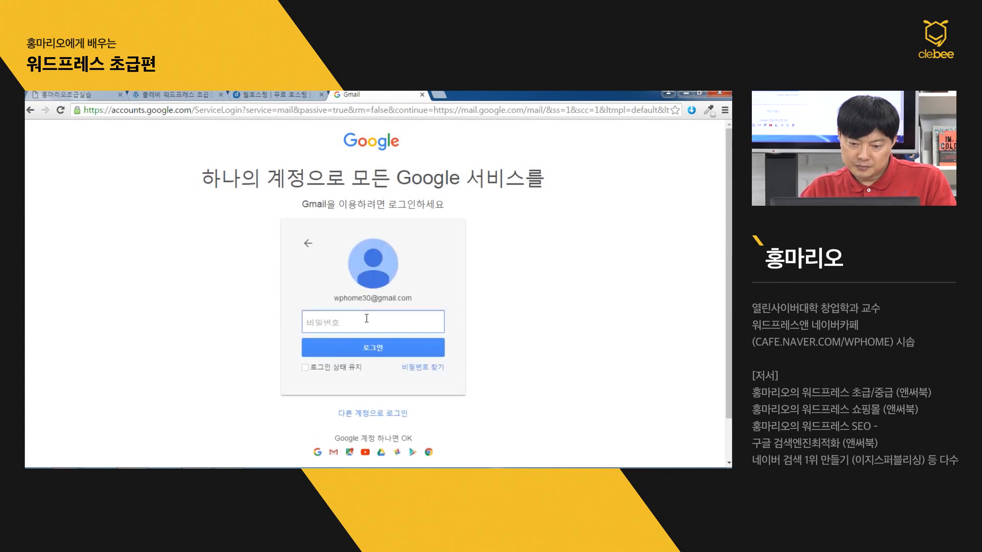
pyautogui.write('***')
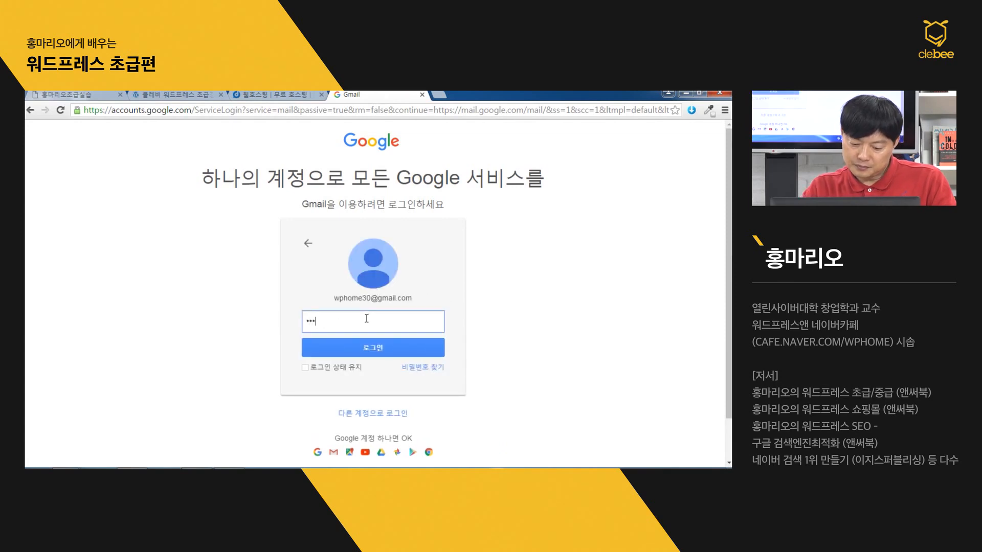
pyautogui.write('*****')
pyautogui.press('Return')
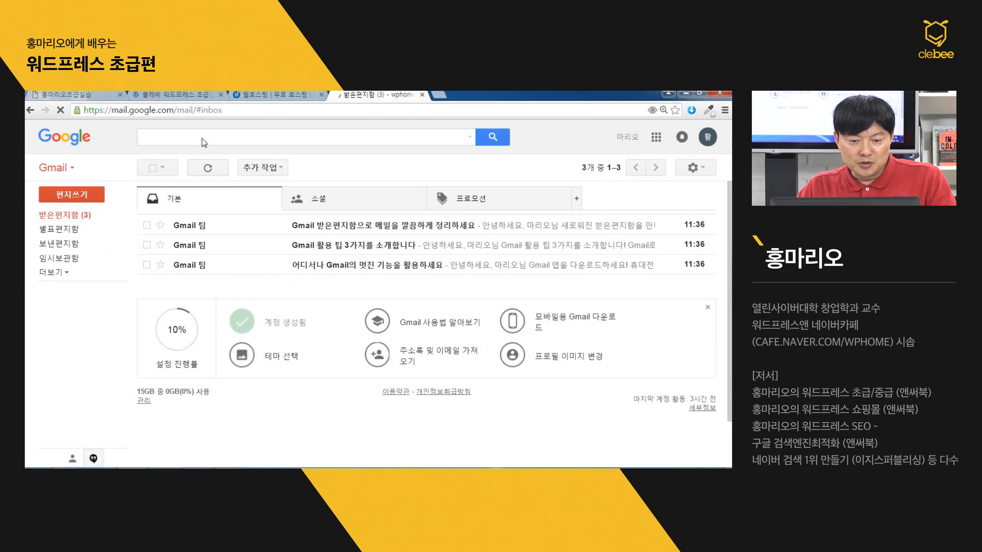
# Step: Search the mailbox for 닷홈 and open the dothome verification e-mail
pyautogui.click(221, 139)
pyautogui.write('닸')
pyautogui.write('홈')
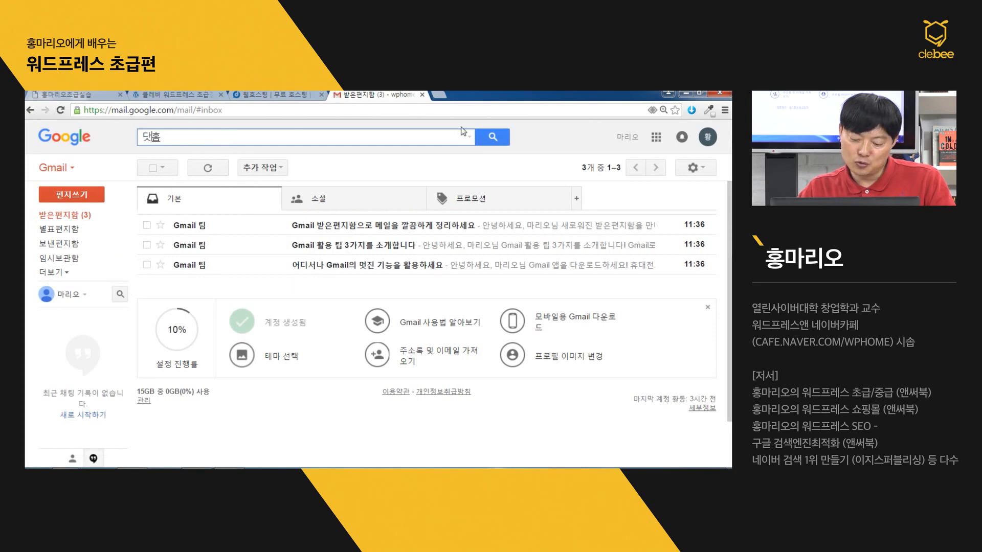
pyautogui.click(493, 137)
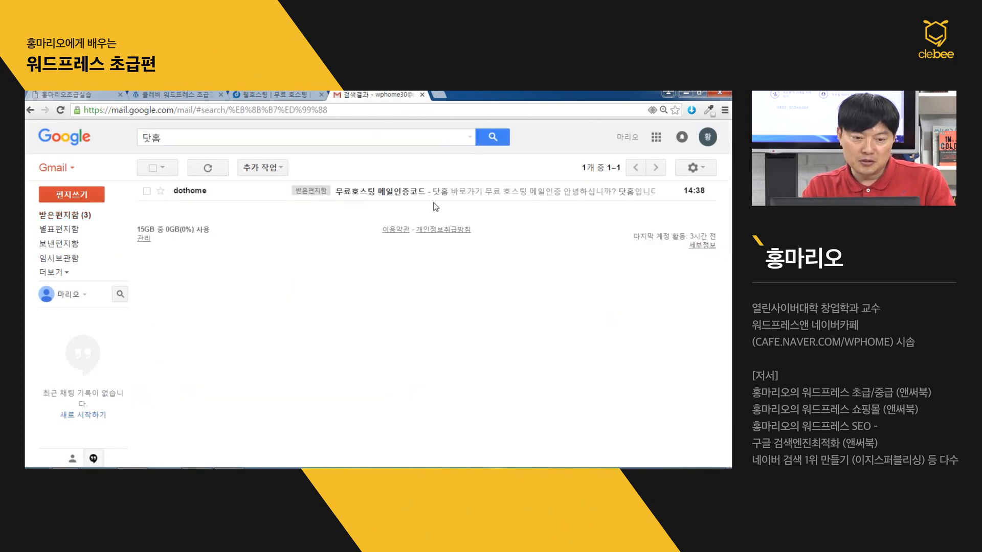
pyautogui.click(195, 138)
pyautogui.click(375, 192)
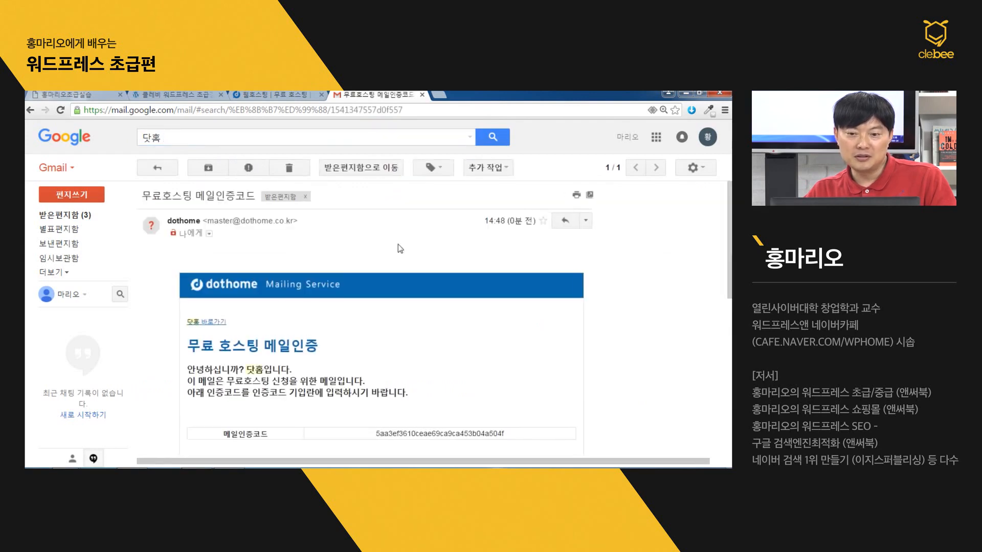
# Step: Select the 메일인증코드 value in the e-mail and copy it
pyautogui.scroll(-1, 414, 271)
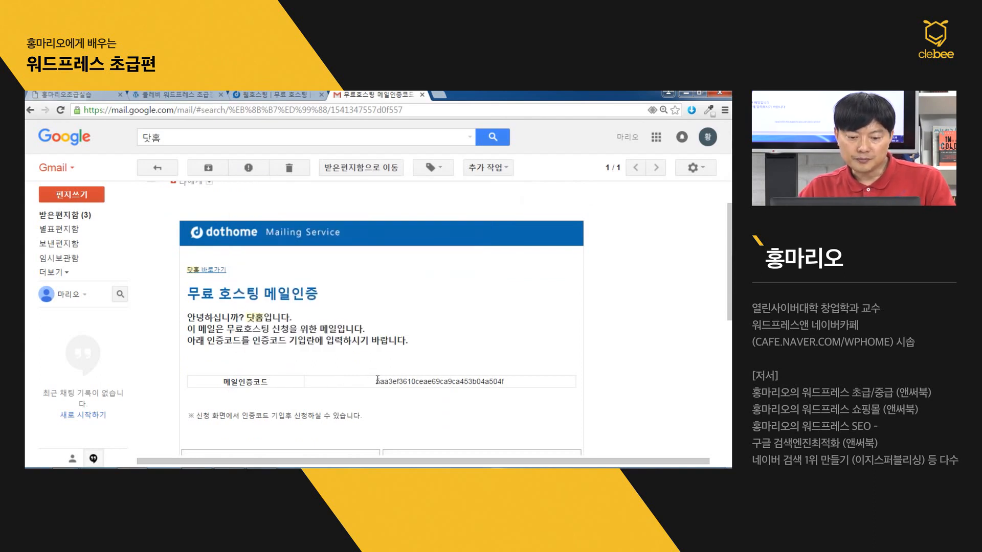
pyautogui.moveTo(378, 382); pyautogui.dragTo(505, 386)
pyautogui.rightClick(496, 381)
pyautogui.click(512, 391)
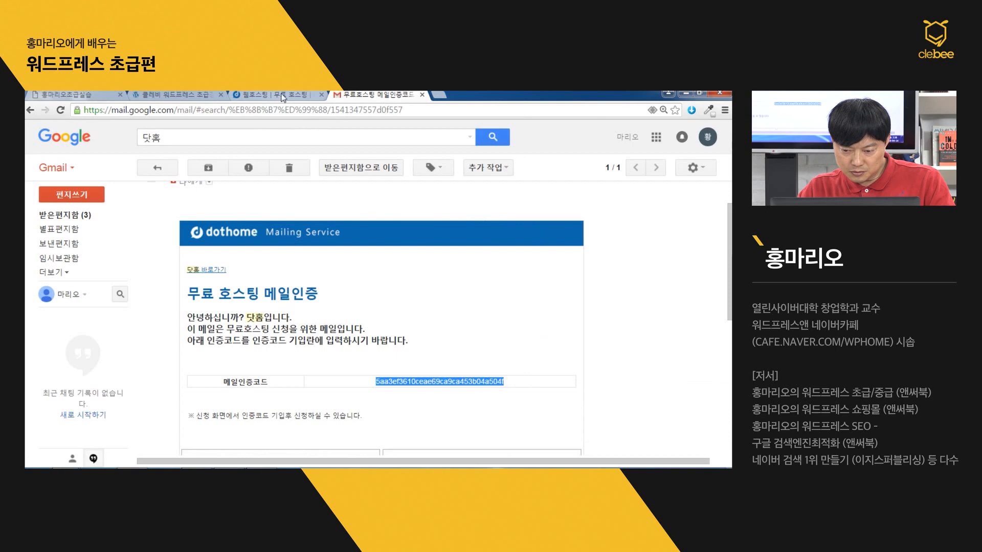
# Step: Paste the emailed code into the dothome 인증코드 field and submit the application with 신청하기
pyautogui.click(264, 95)
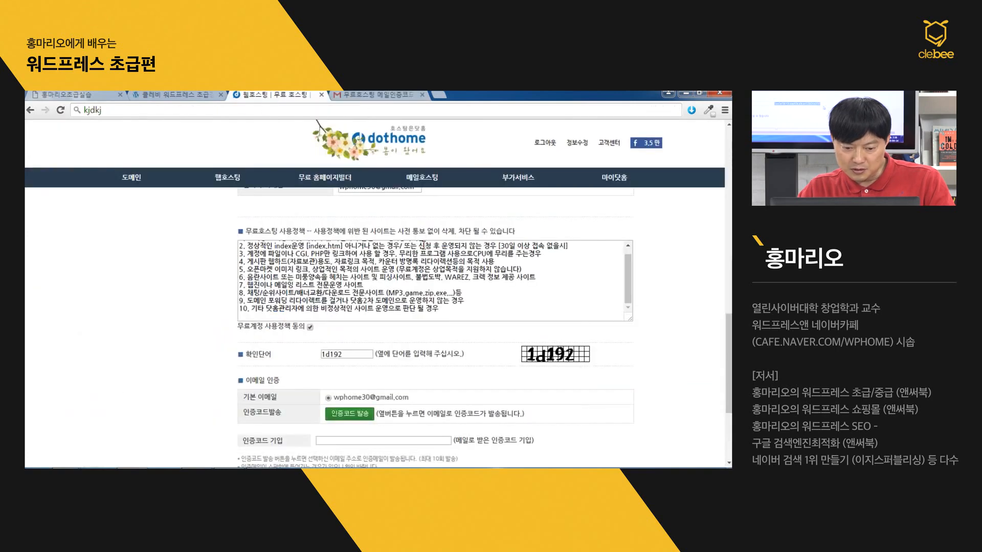
pyautogui.scroll(-4, 631, 279)
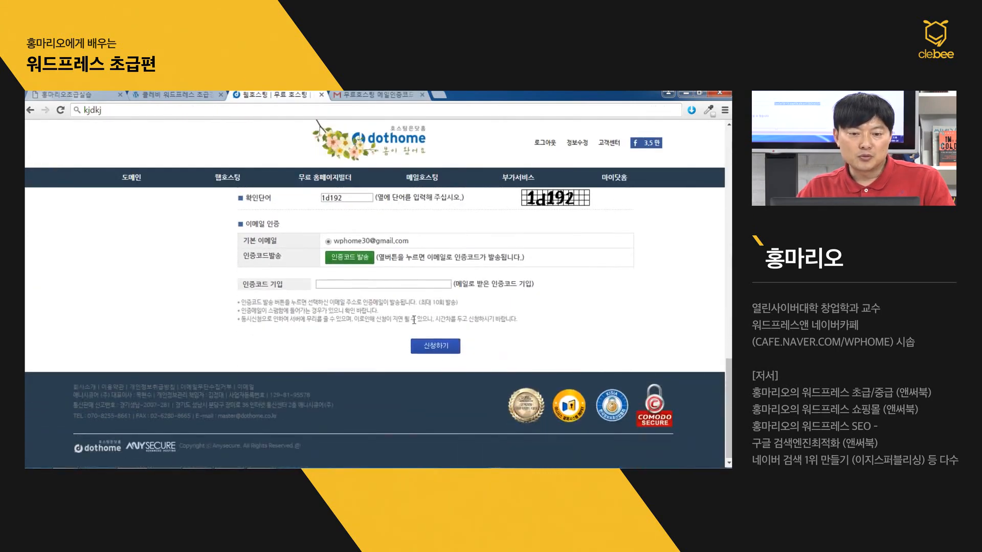
pyautogui.click(339, 285)
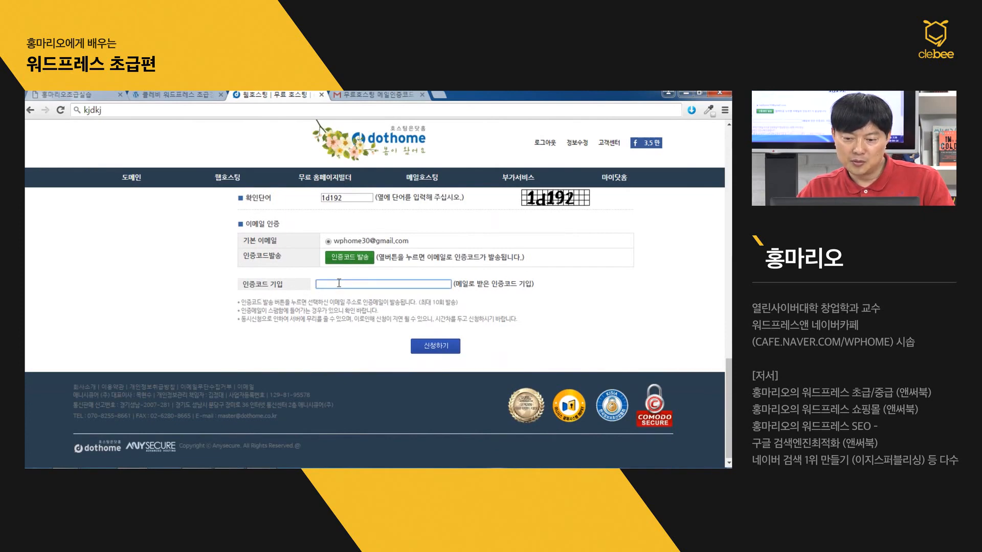
pyautogui.rightClick(339, 285)
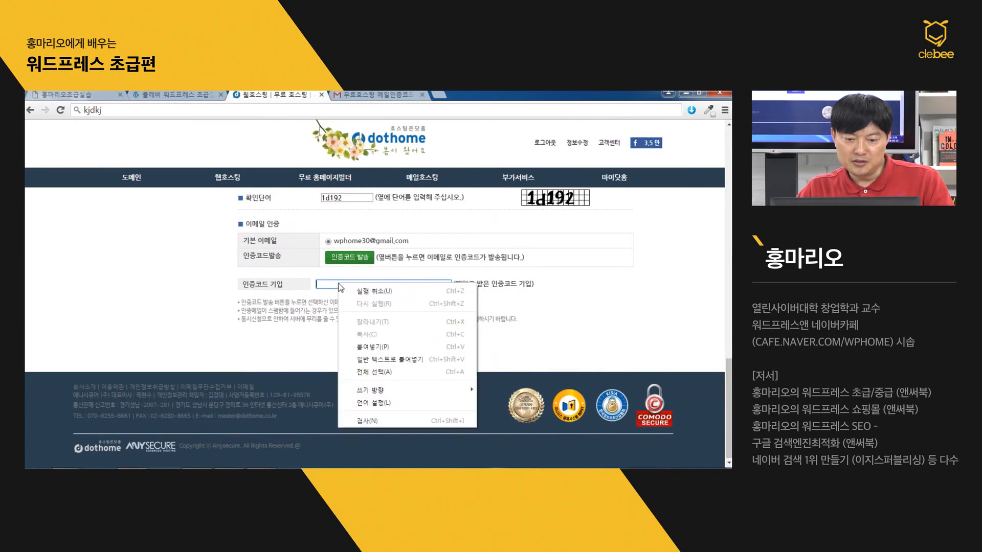
pyautogui.click(369, 347)
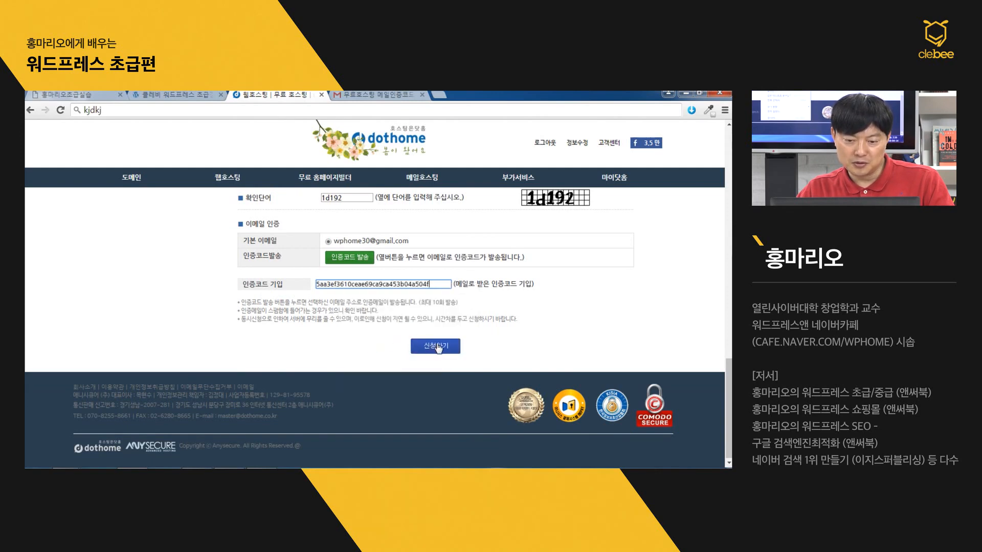
pyautogui.click(438, 348)
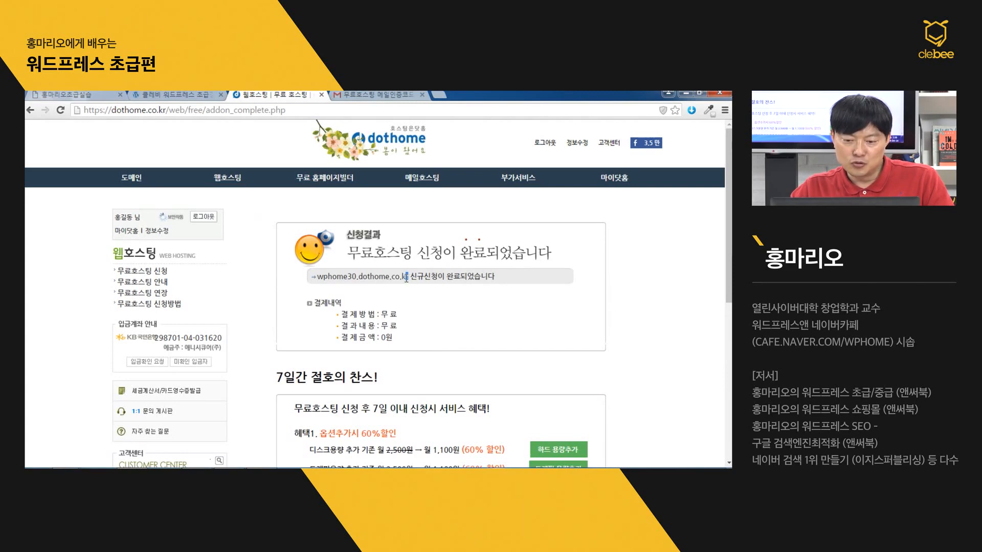
pyautogui.moveTo(406, 277); pyautogui.dragTo(319, 279)
pyautogui.rightClick(327, 276)
pyautogui.click(342, 284)
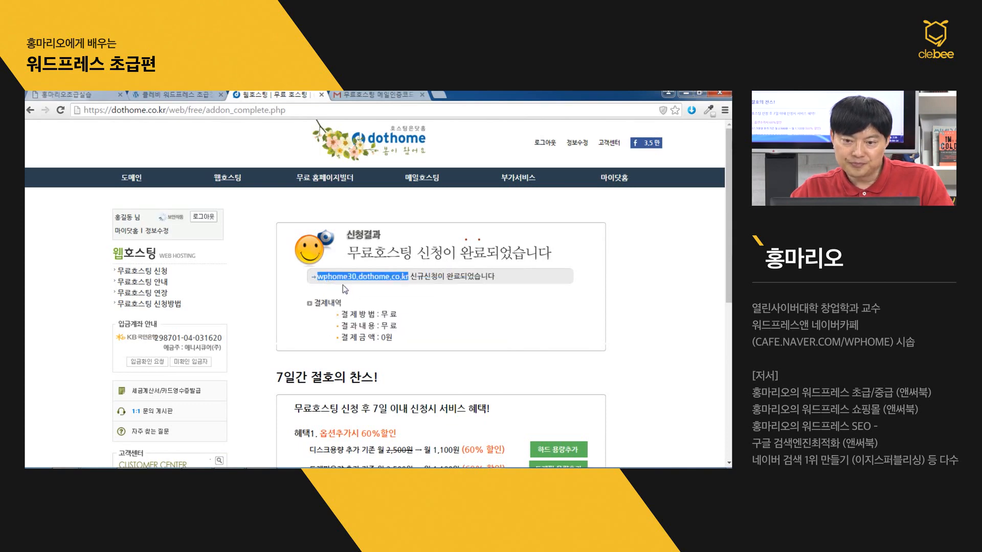
pyautogui.click(412, 97)
pyautogui.click(327, 110)
pyautogui.press('BackSpace')
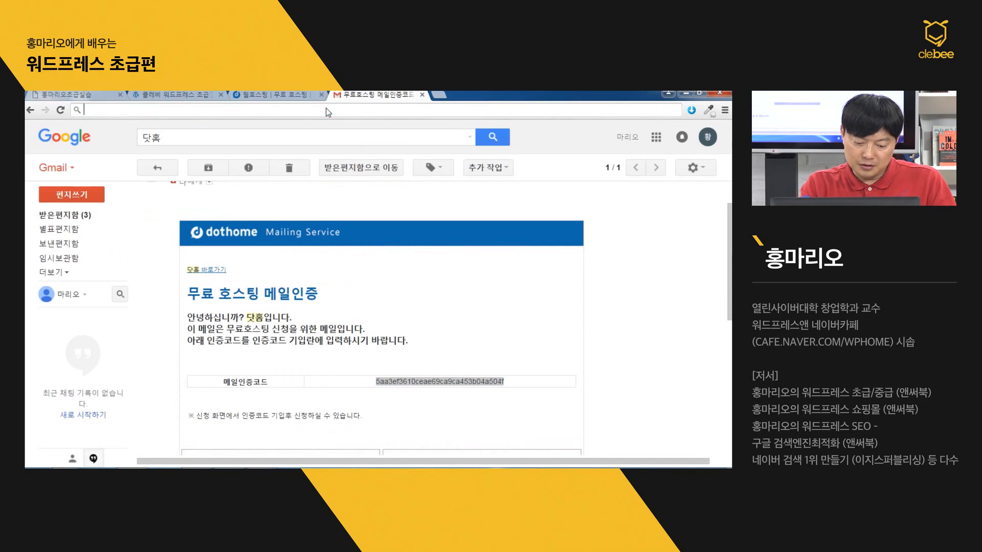
pyautogui.hotkey('ctrl', 'v')
pyautogui.press('Return')
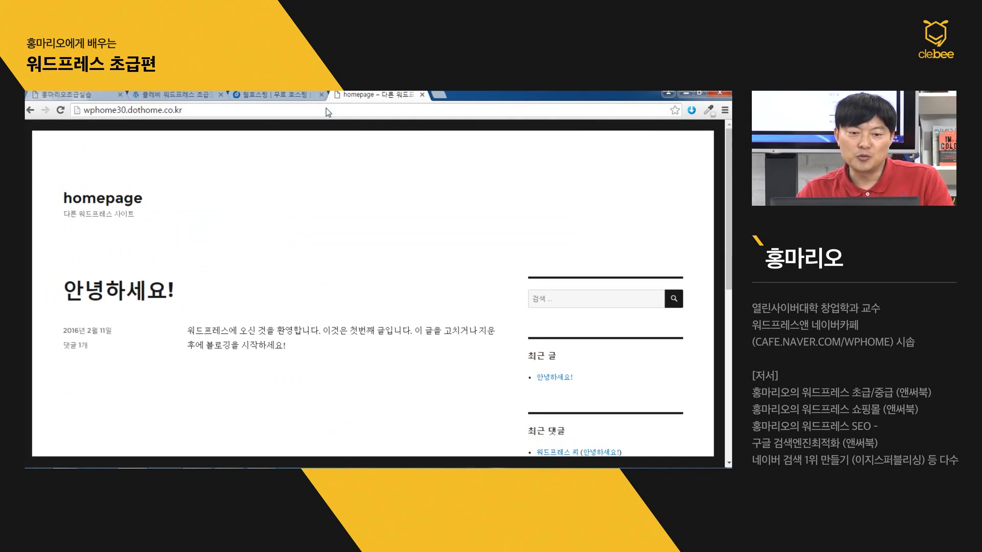
pyautogui.hotkey('ctrl', 't')
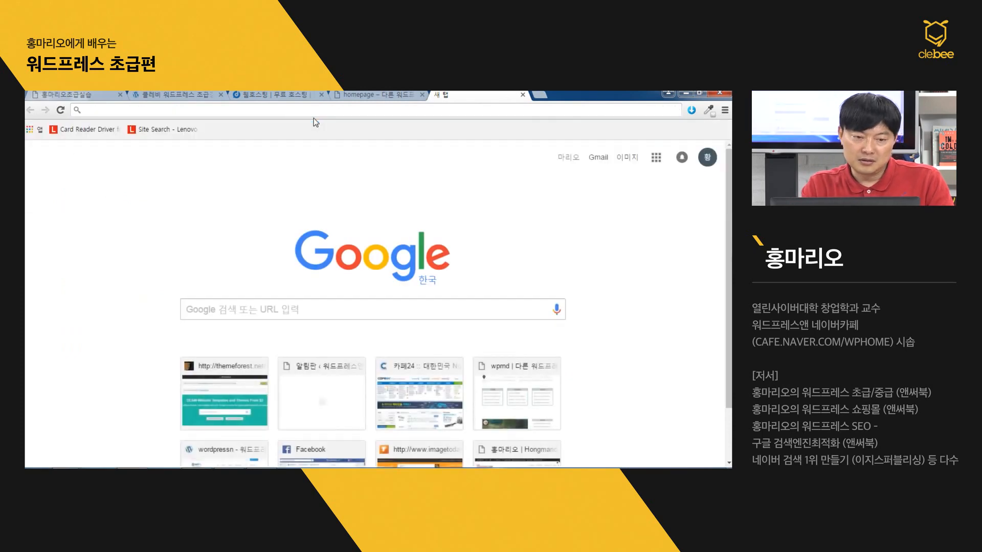
pyautogui.write('ko.wordpress.org')
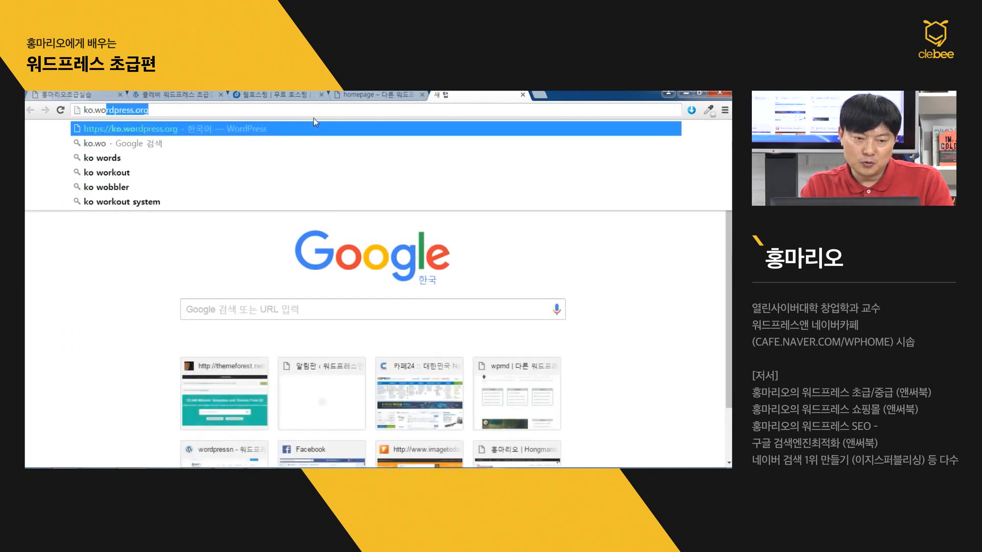
pyautogui.press('Down')
pyautogui.press('Return')
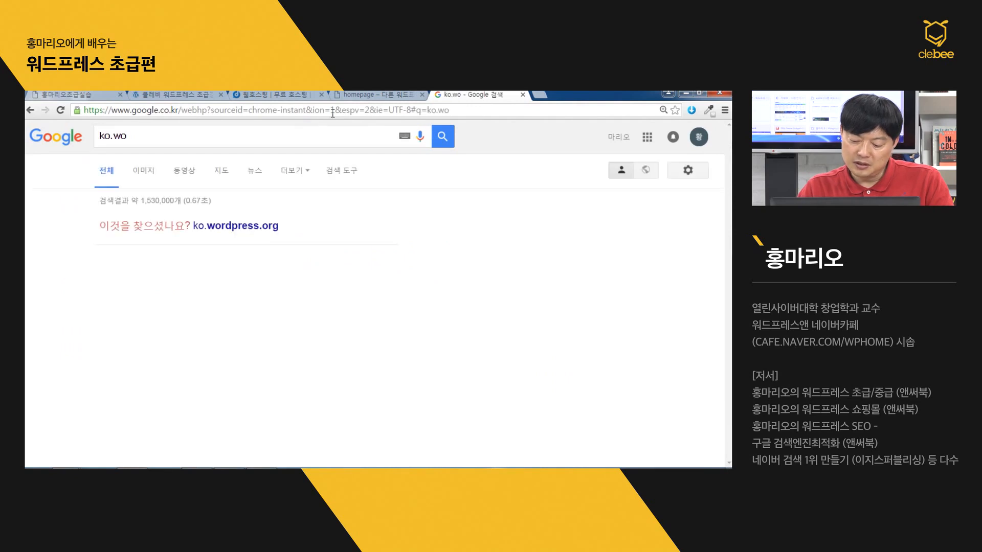
pyautogui.click(354, 112)
pyautogui.write('ko.')
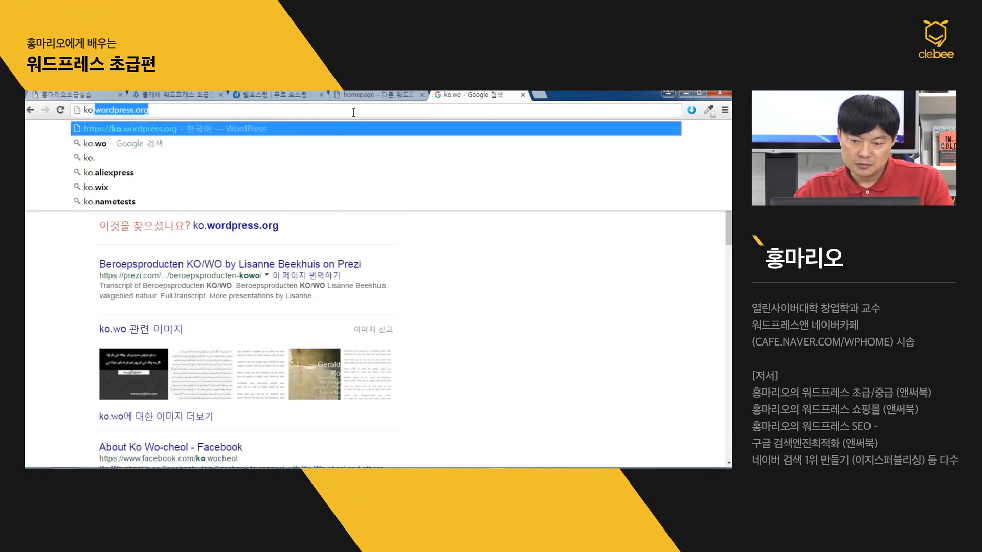
pyautogui.write('wo')
pyautogui.press('Right')
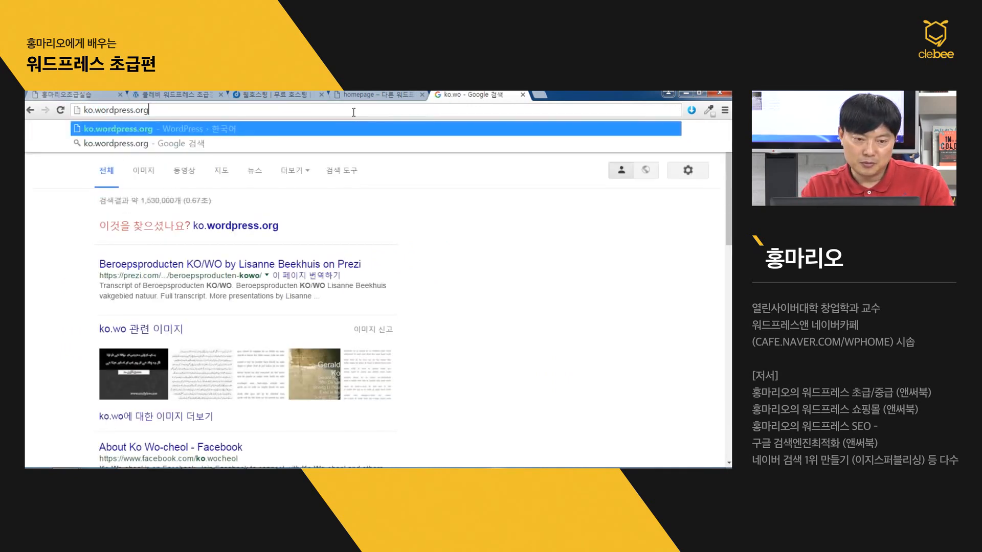
pyautogui.press('Return')
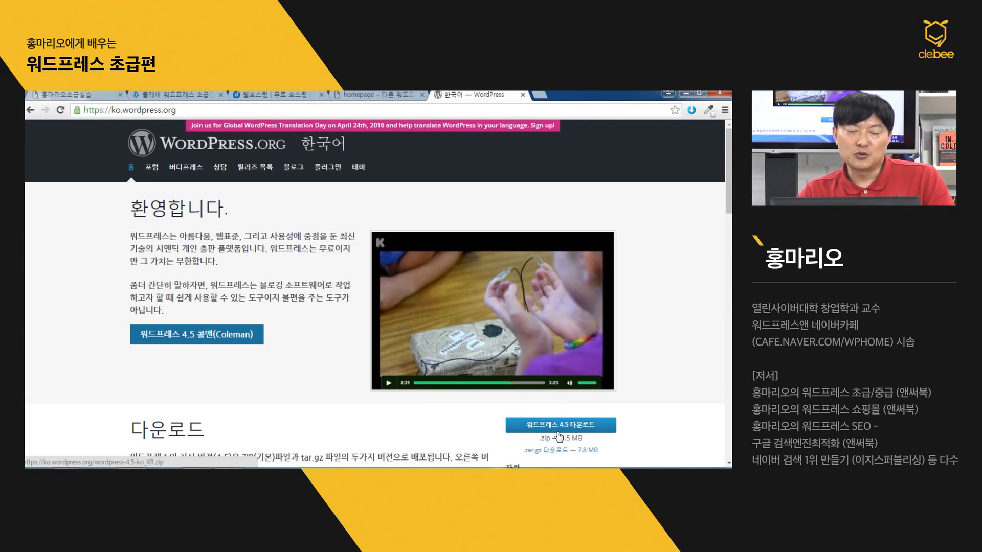
pyautogui.click(376, 95)
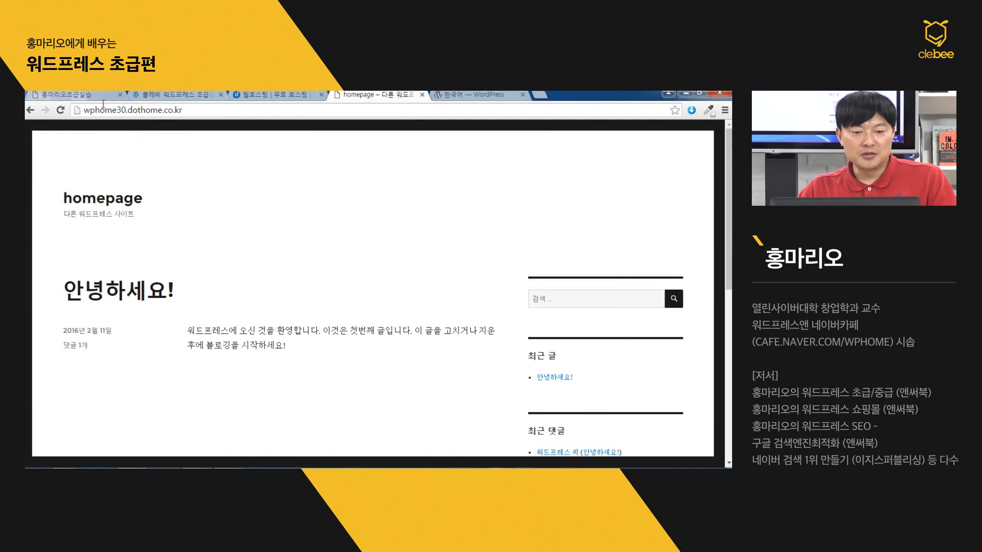
pyautogui.moveTo(198, 110); pyautogui.dragTo(82, 110)
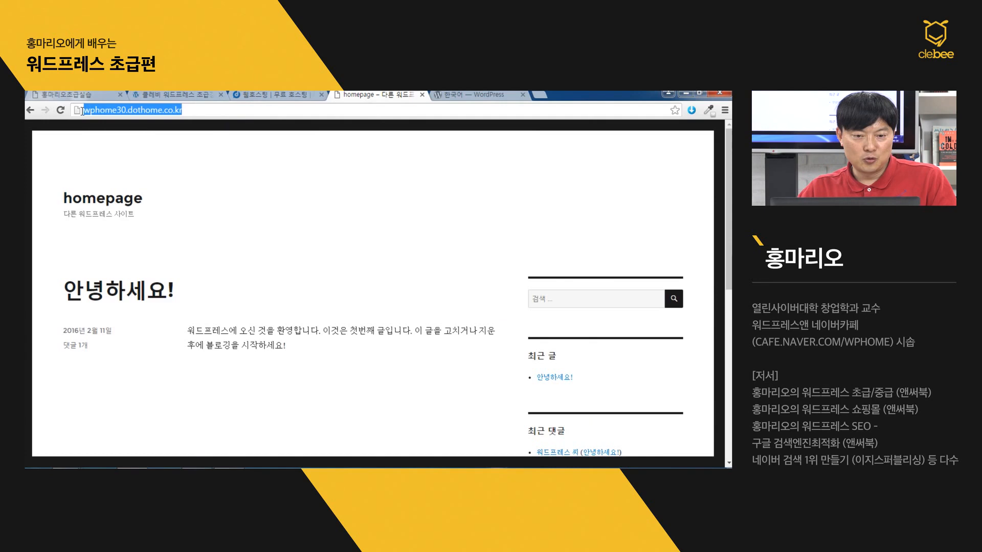
pyautogui.click(213, 183)
pyautogui.scroll(-2, 243, 200)
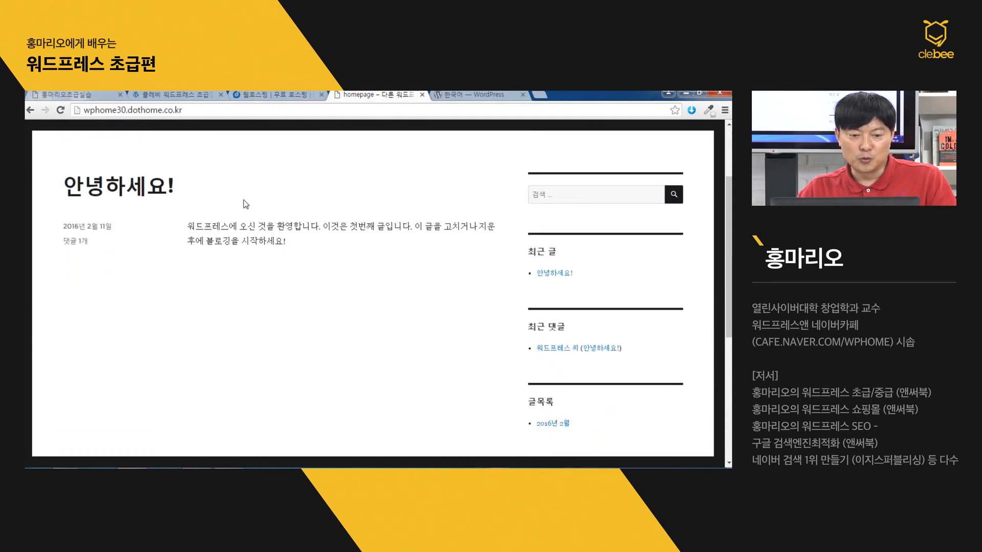
pyautogui.scroll(2, 244, 201)
pyautogui.scroll(-3, 437, 229)
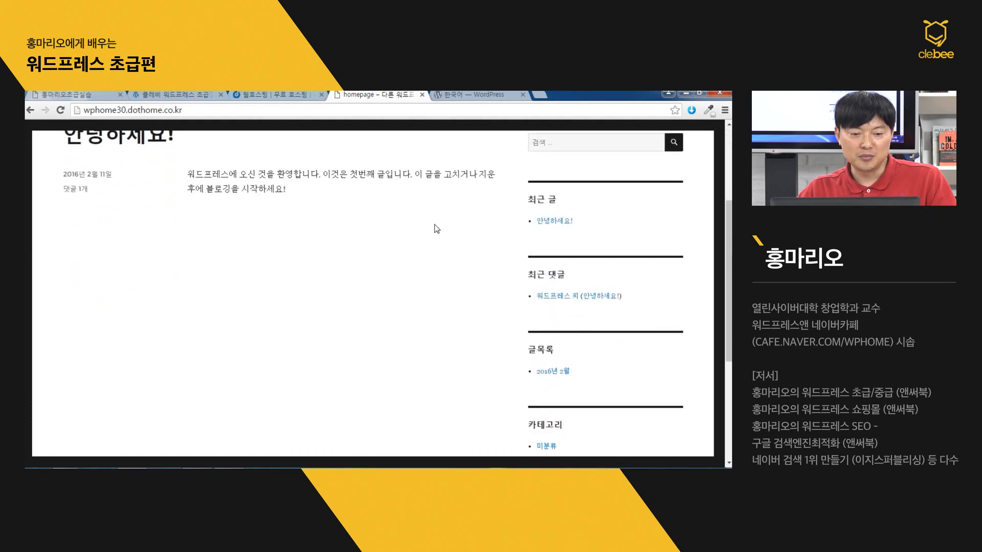
pyautogui.scroll(-3, 436, 229)
pyautogui.scroll(3, 436, 229)
pyautogui.scroll(-4, 437, 229)
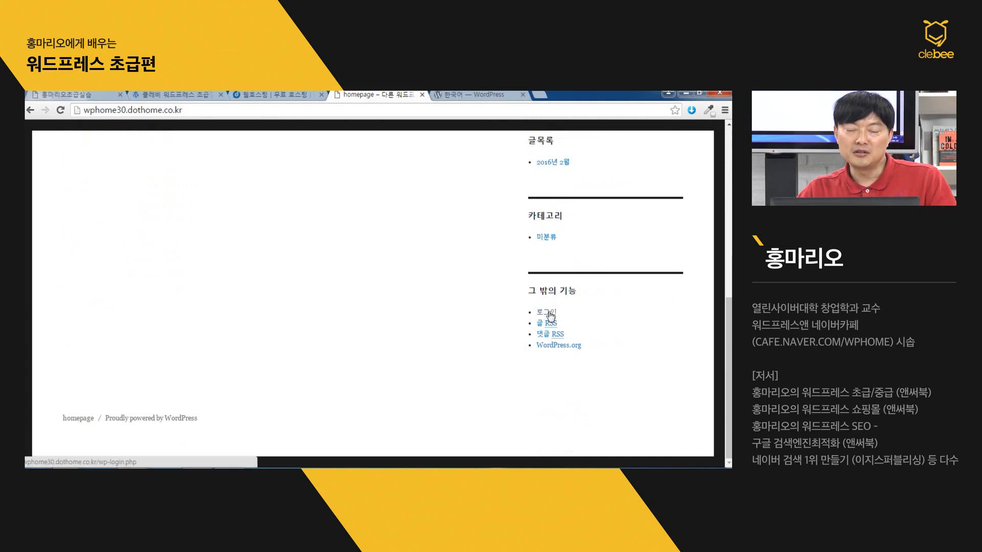
pyautogui.click(205, 109)
pyautogui.click(216, 109)
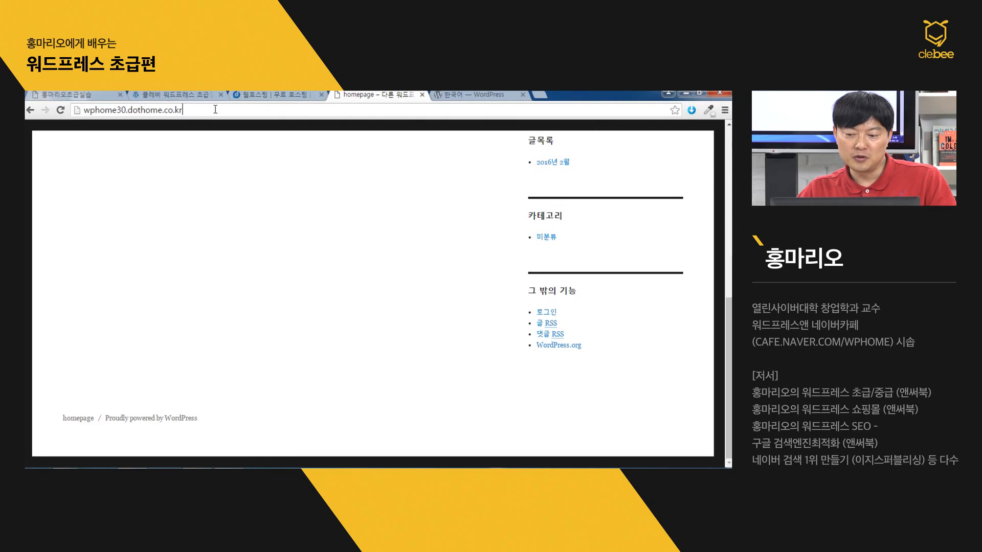
pyautogui.write('/')
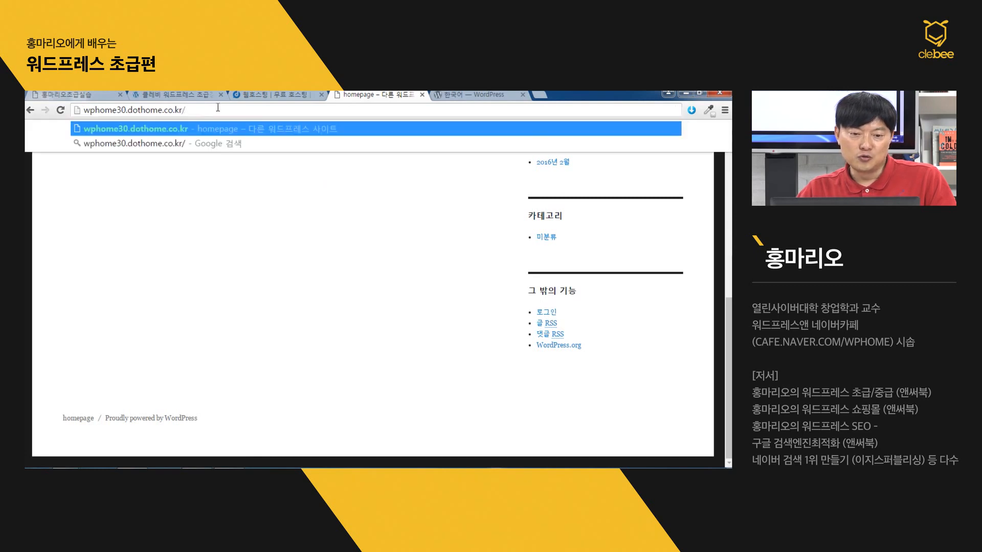
pyautogui.write('wp-')
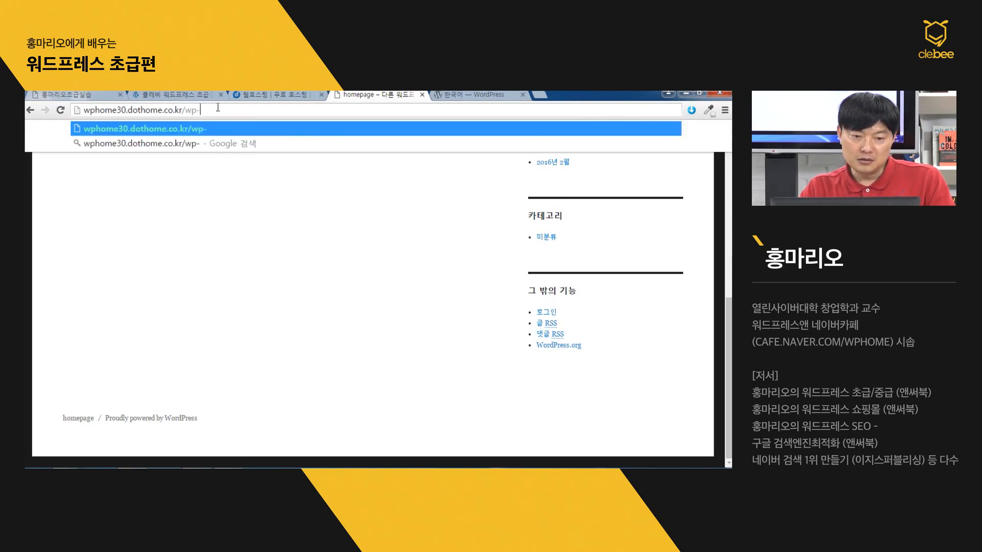
pyautogui.write('admin')
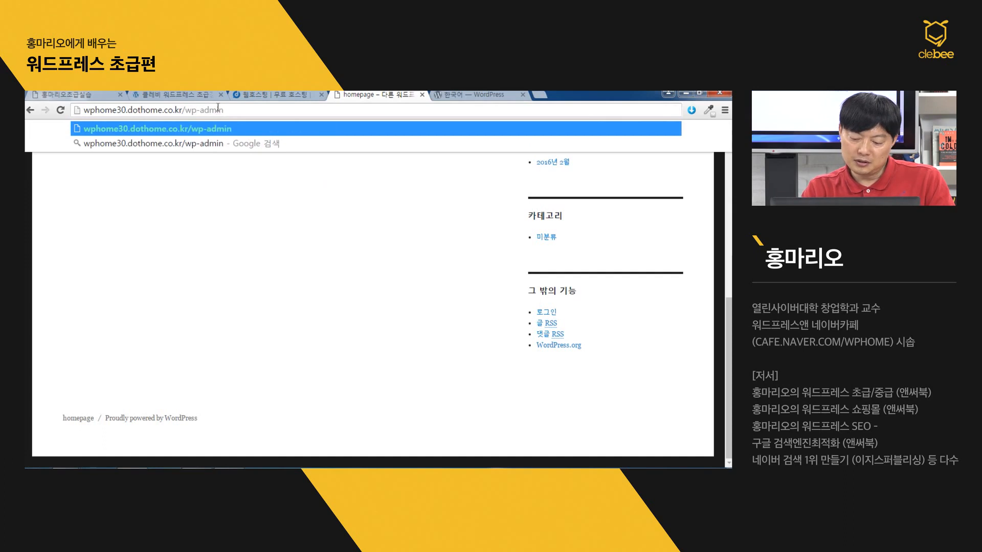
pyautogui.press('Return')
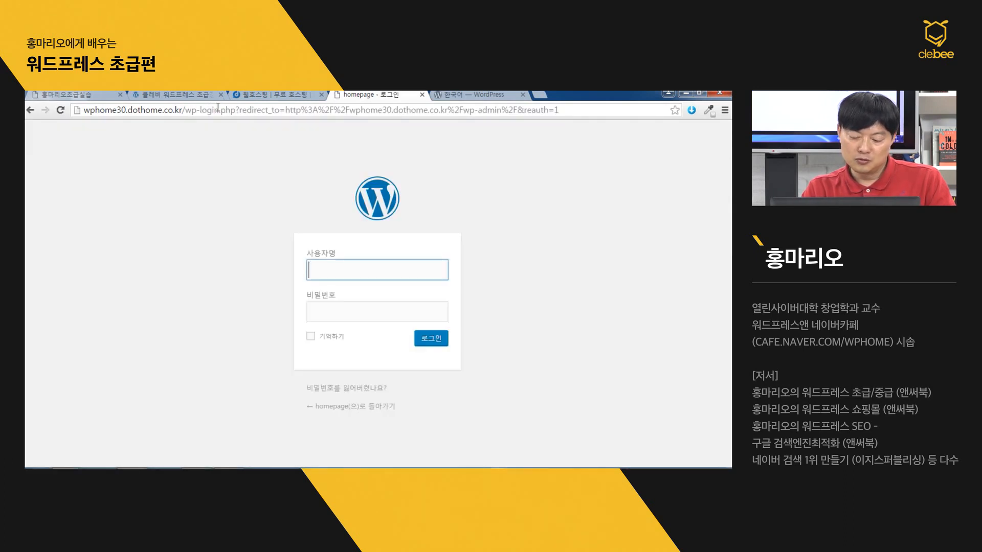
# Step: Return to the site's homepage and follow its sidebar 로그인 link
pyautogui.click(199, 108)
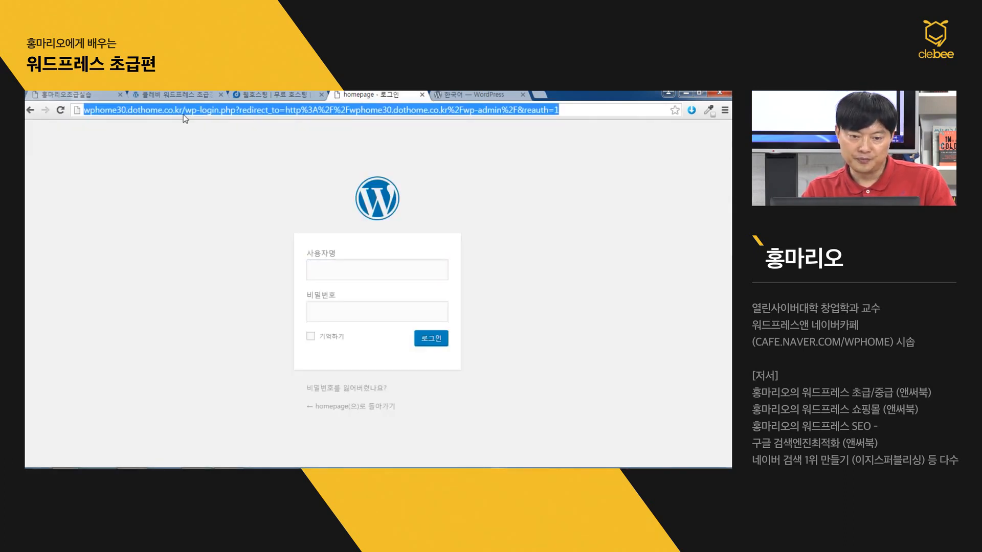
pyautogui.click(186, 111)
pyautogui.moveTo(186, 111); pyautogui.dragTo(618, 98)
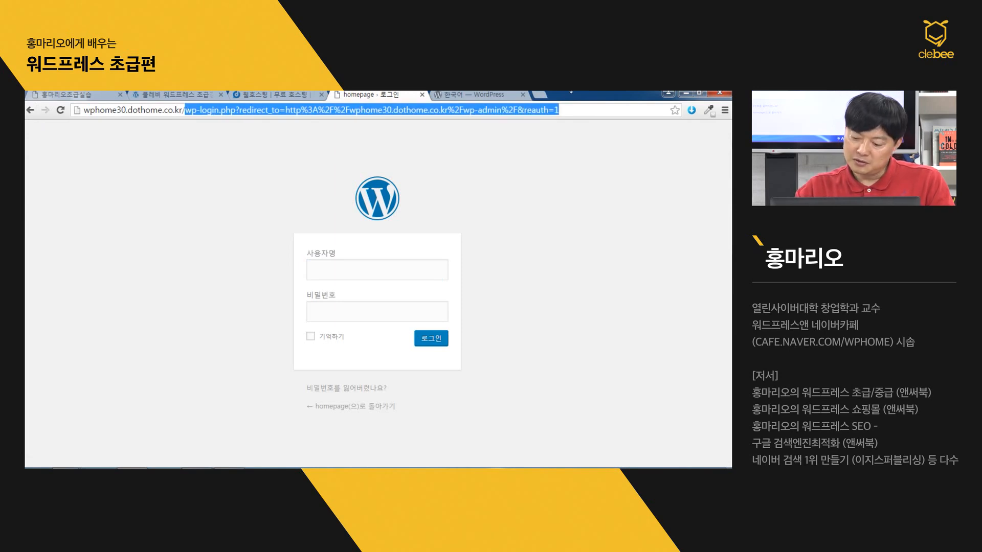
pyautogui.press('BackSpace')
pyautogui.press('Return')
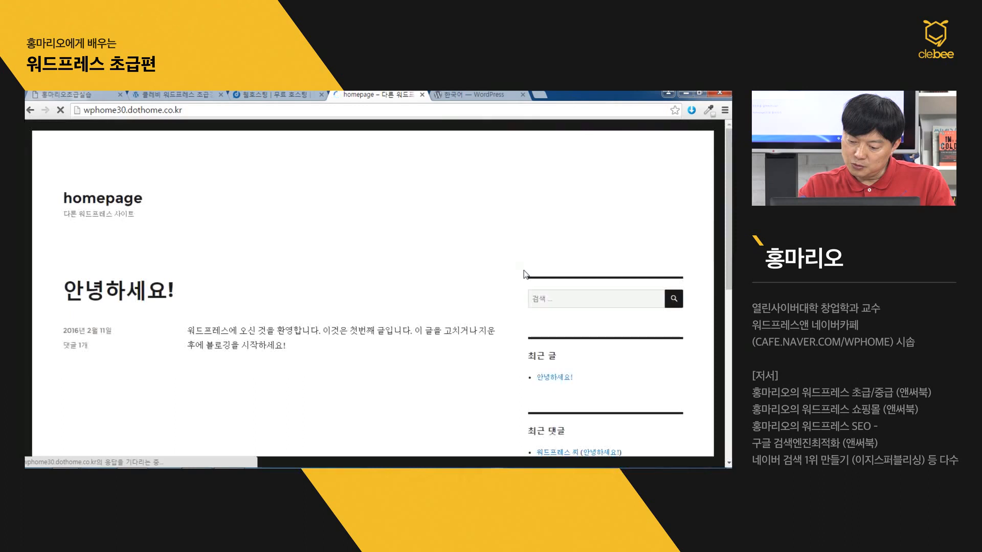
pyautogui.scroll(-6, 526, 275)
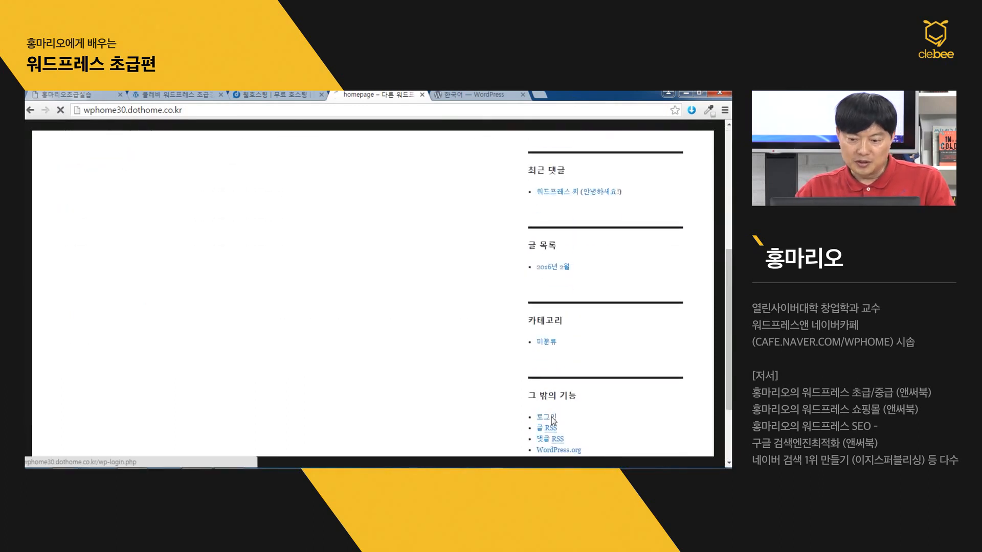
pyautogui.click(552, 419)
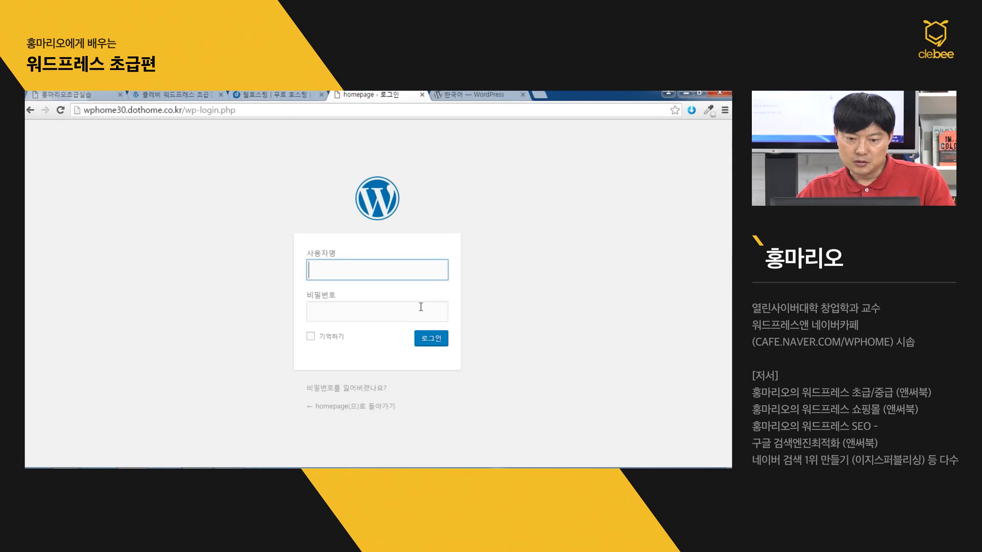
# Step: Log in with the admin username and password
pyautogui.write('admin')
pyautogui.press('Tab')
pyautogui.write('••••••')
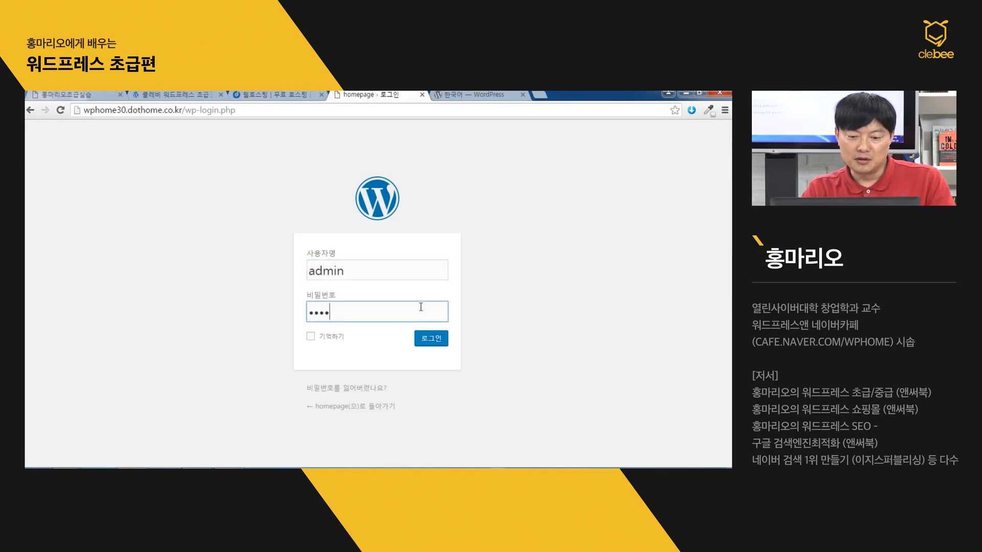
pyautogui.write('••')
pyautogui.press('BackSpace')
pyautogui.press('BackSpace')
pyautogui.press('BackSpace')
pyautogui.press('BackSpace')
pyautogui.press('BackSpace')
pyautogui.press('BackSpace')
pyautogui.press('BackSpace')
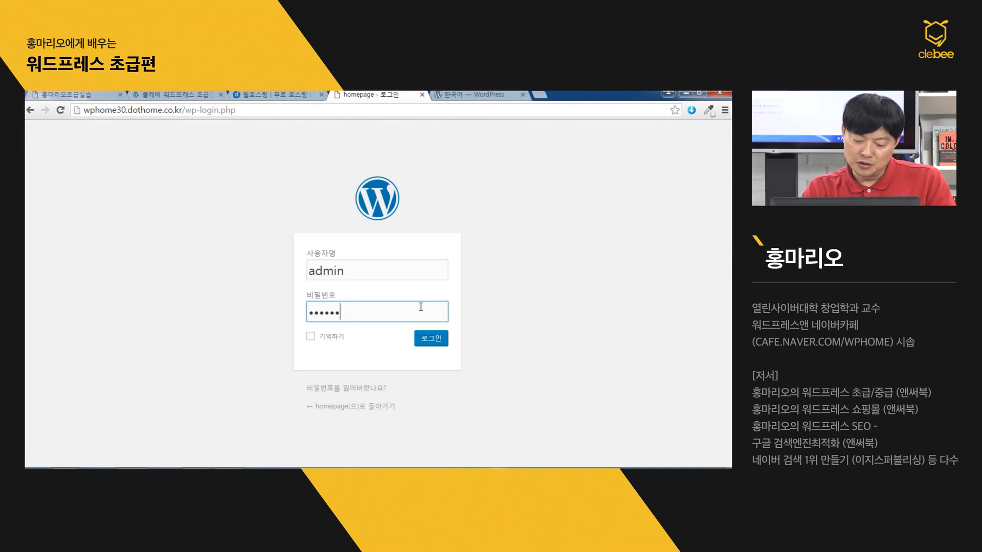
pyautogui.write('••••••••')
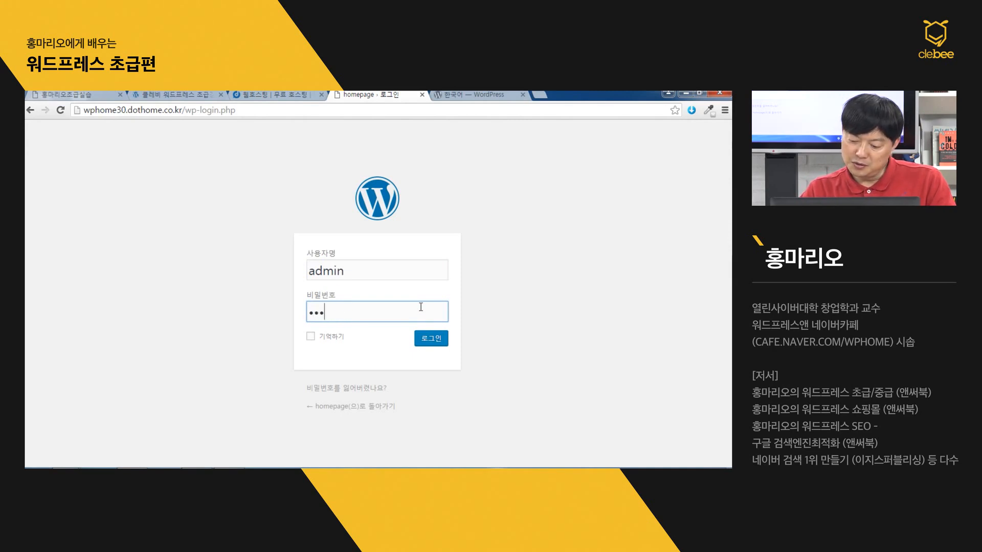
pyautogui.press('Return')
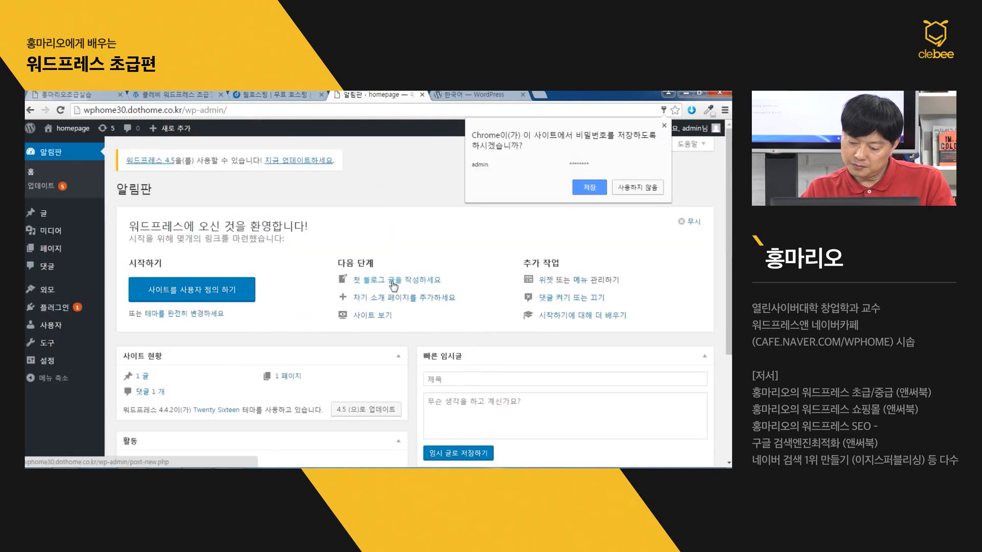
# Step: Save the admin password in Chrome and go to Users > Add New (사용자 추가하기)
pyautogui.click(595, 187)
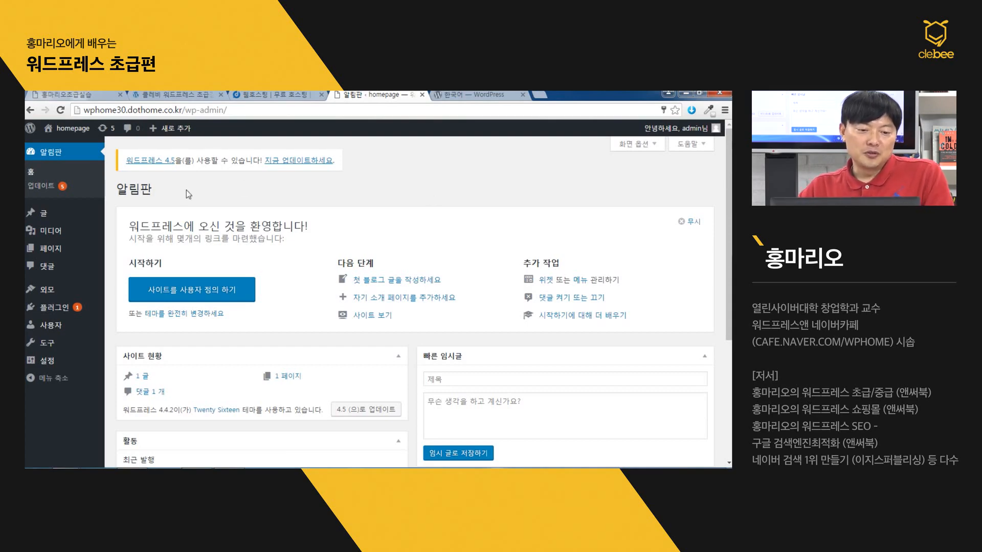
pyautogui.moveTo(66, 218)
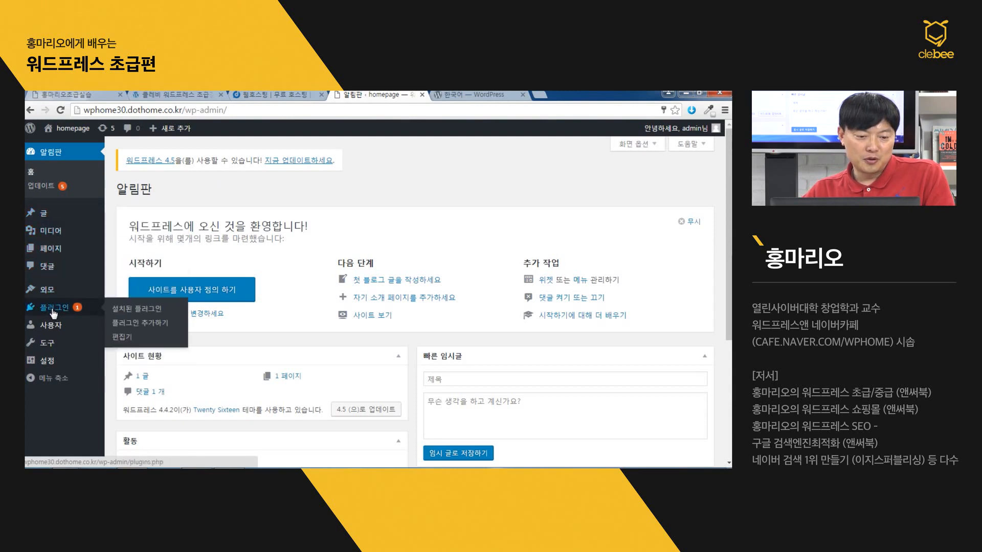
pyautogui.moveTo(53, 366)
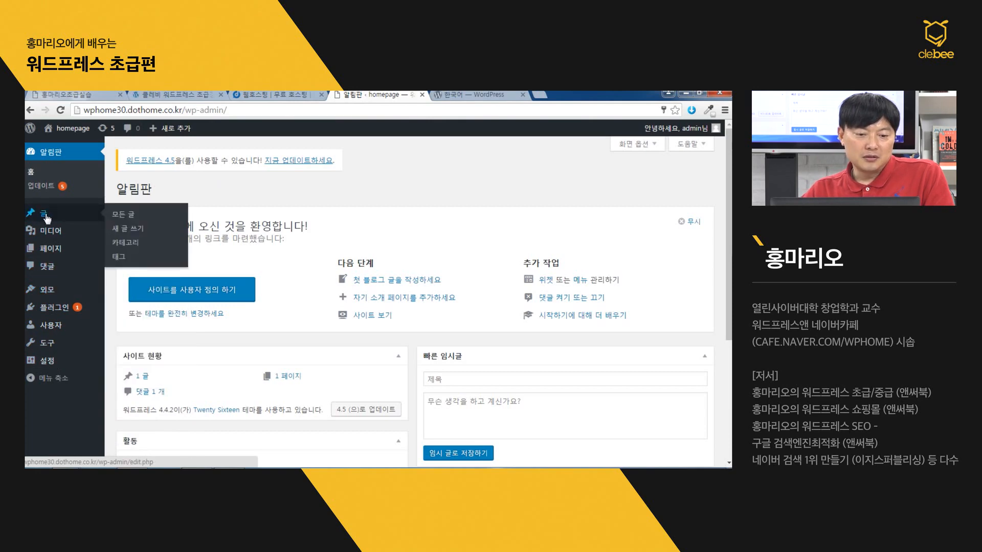
pyautogui.moveTo(52, 290)
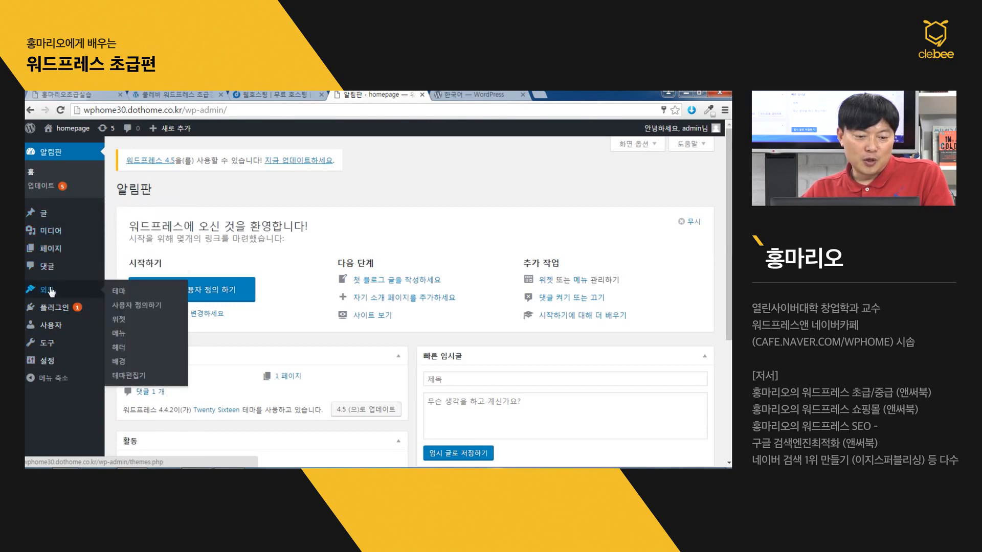
pyautogui.moveTo(65, 332)
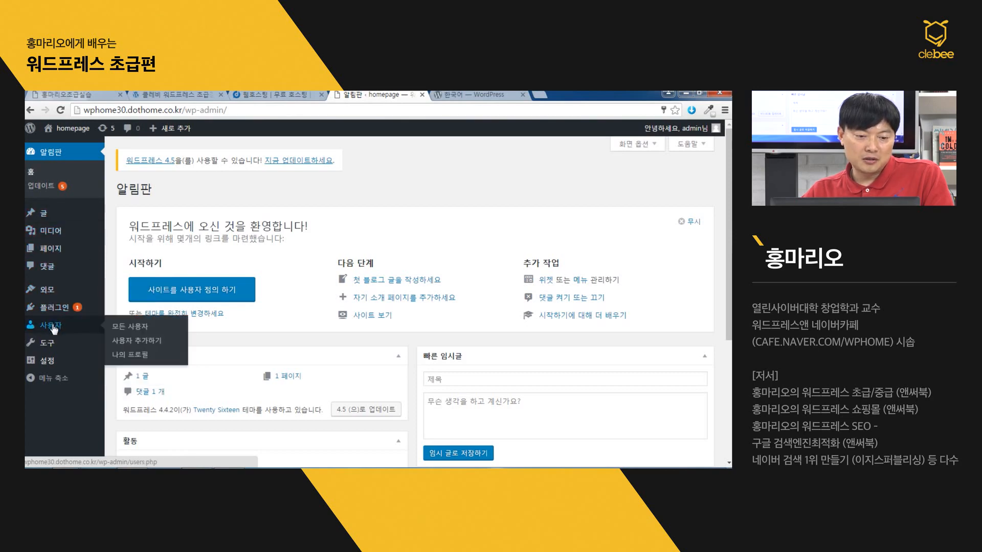
pyautogui.click(132, 342)
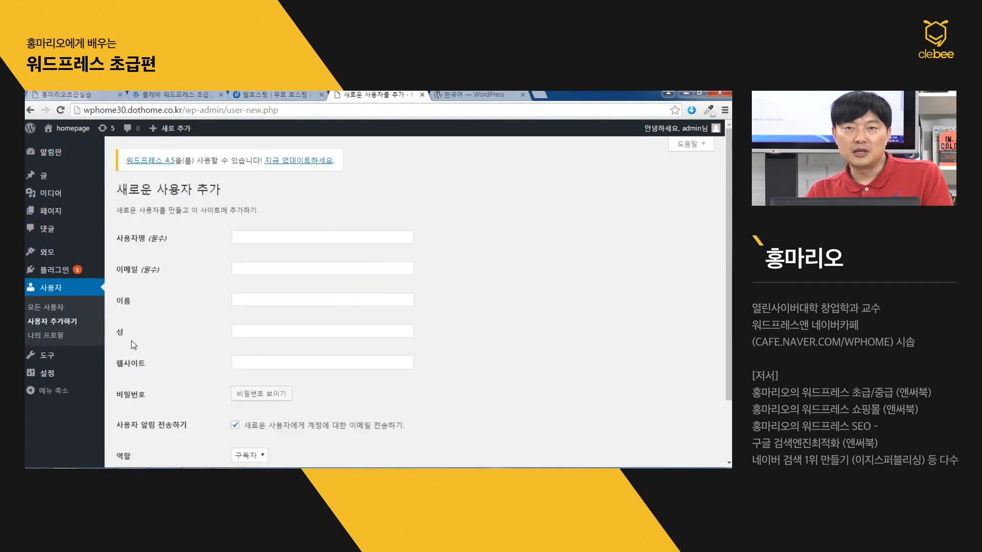
# Step: Choose 글쓴이 (Author) as the new user's role, dismissing the Windows colour-scheme warning
pyautogui.scroll(-2, 164, 339)
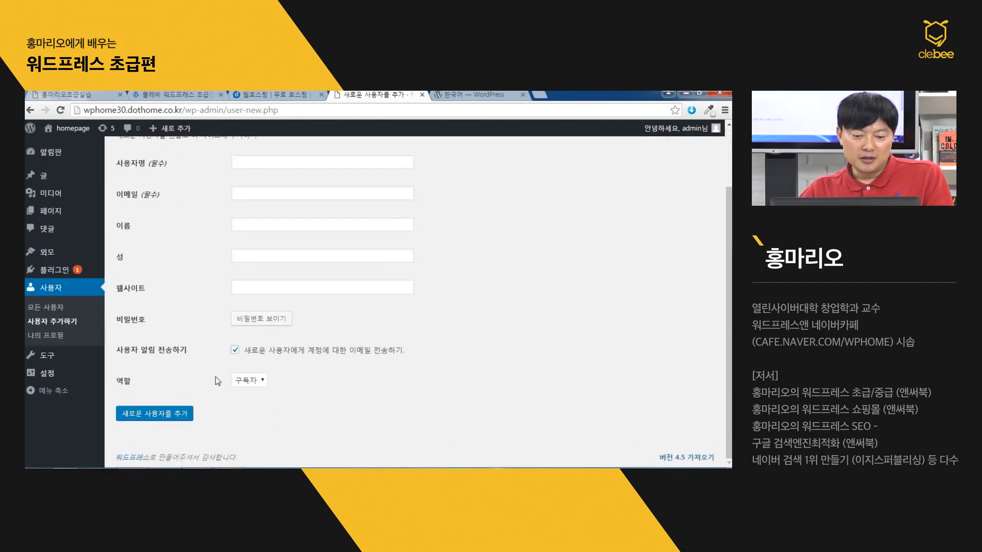
pyautogui.click(253, 381)
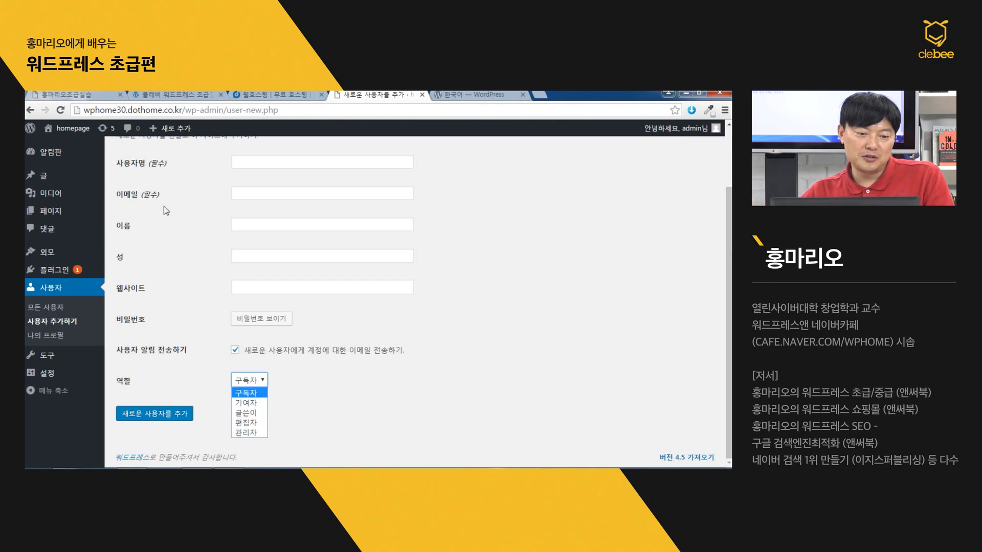
pyautogui.moveTo(59, 198)
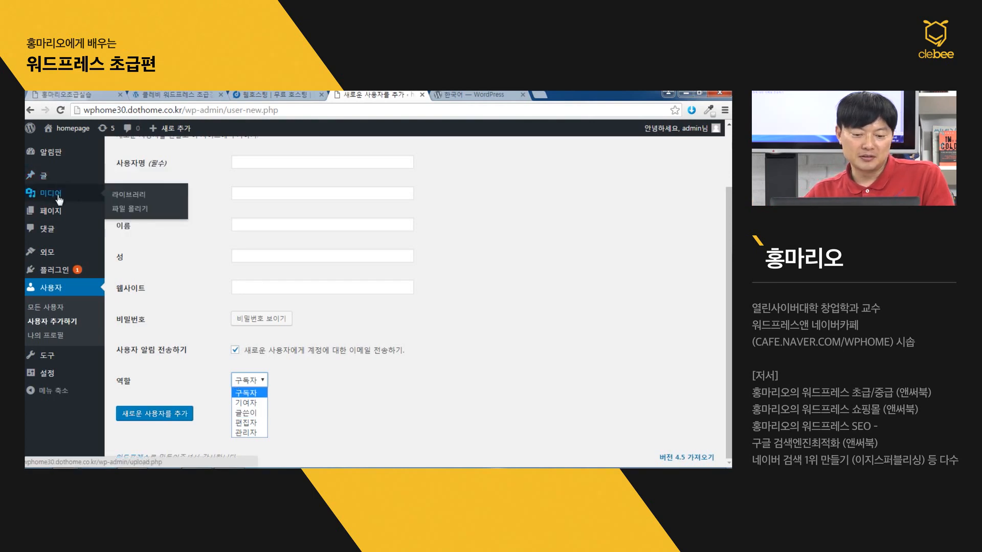
pyautogui.click(241, 412)
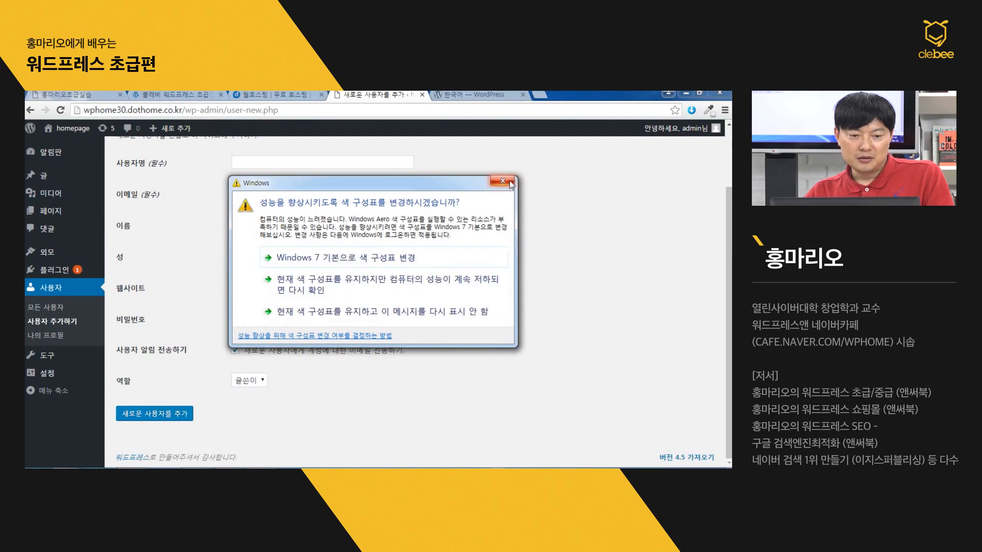
pyautogui.click(503, 181)
pyautogui.click(238, 384)
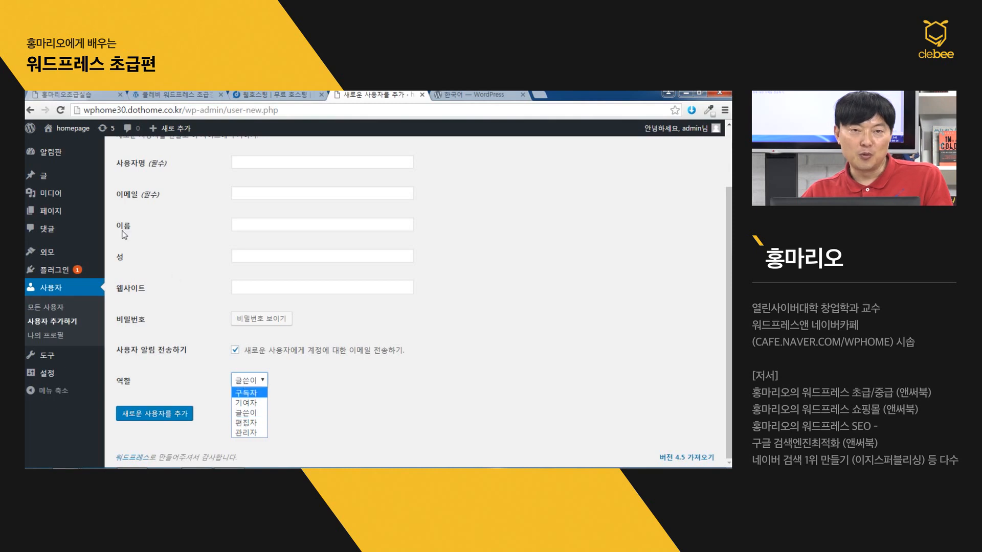
pyautogui.moveTo(55, 255)
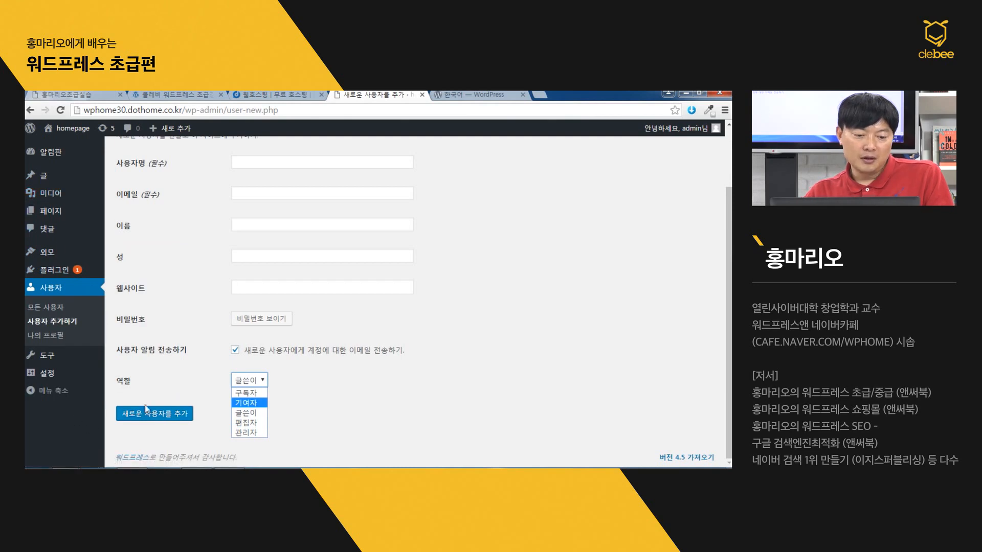
# Step: Open the admin's 나의 프로필 page and scroll through its nickname, display name and contact fields
pyautogui.moveTo(79, 360)
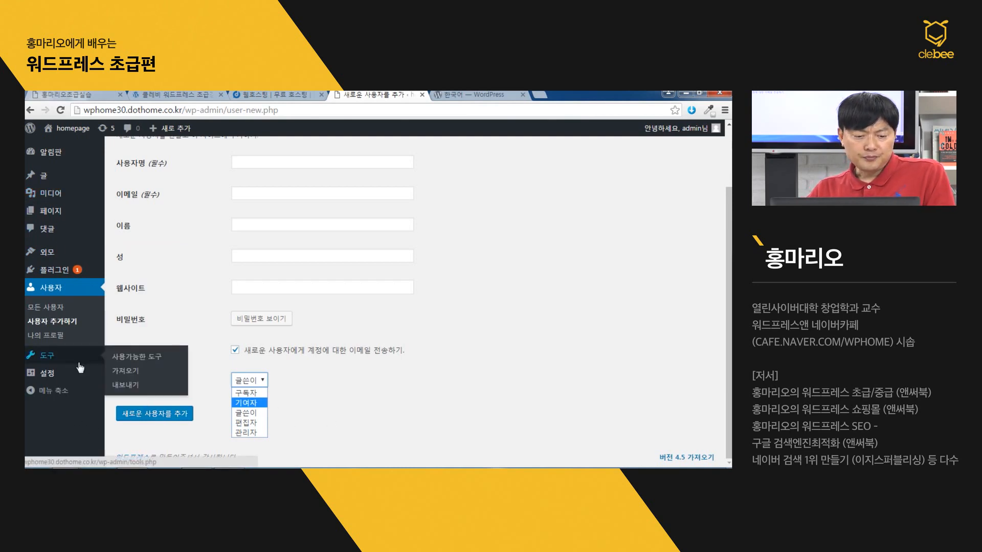
pyautogui.click(59, 336)
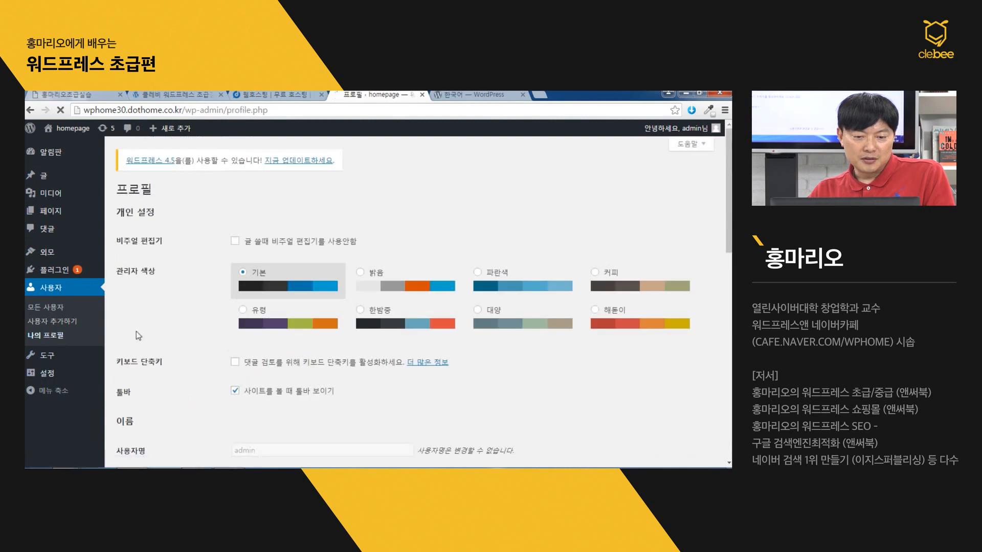
pyautogui.scroll(-6, 210, 376)
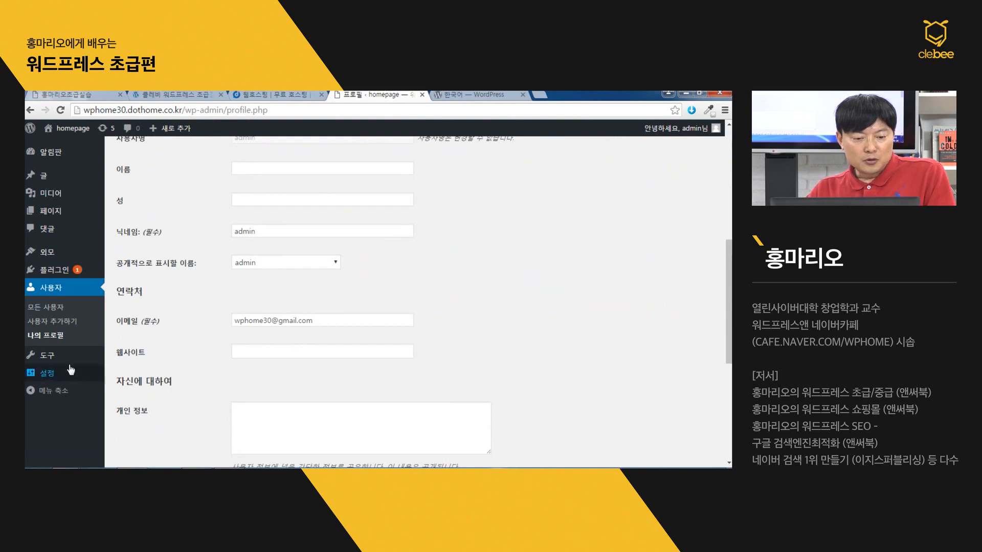
pyautogui.moveTo(65, 358)
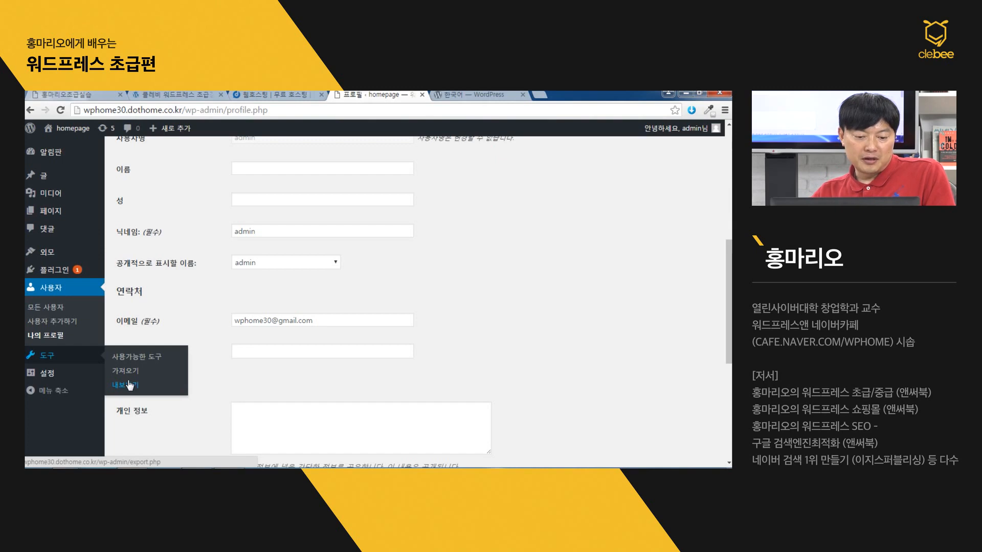
pyautogui.moveTo(55, 382)
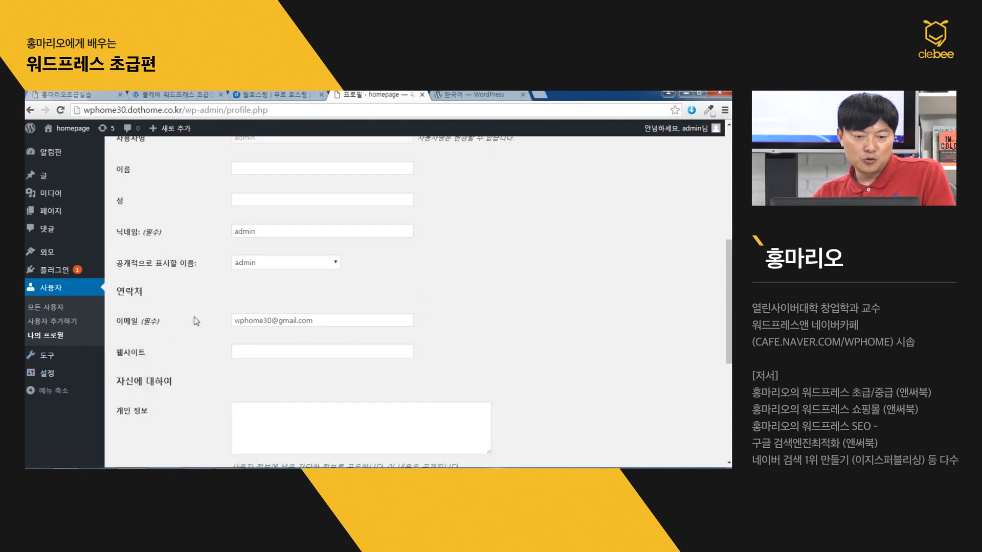
pyautogui.scroll(2, 195, 317)
pyautogui.moveTo(53, 179)
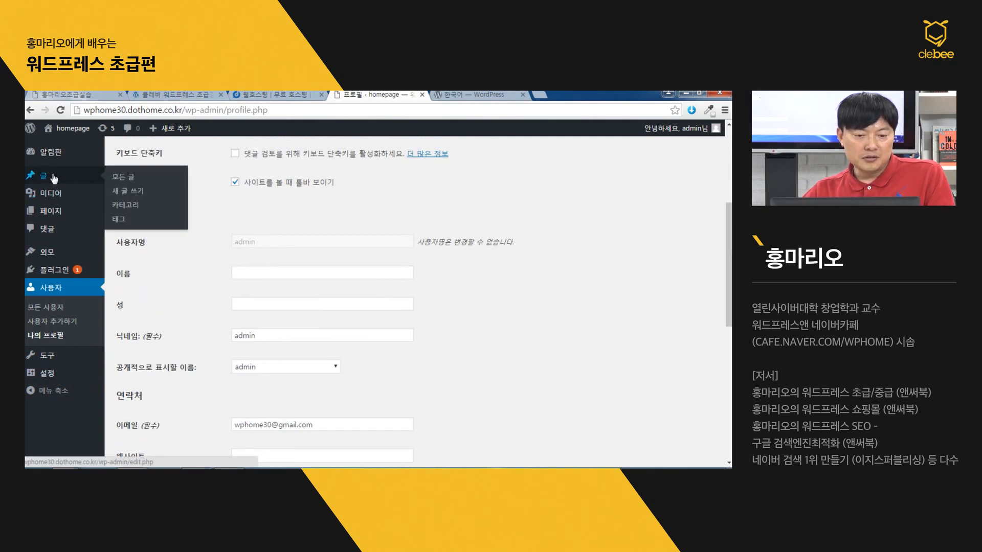
# Step: Start an empty 새 글 쓰기 post and place the cursor in its body
pyautogui.click(126, 193)
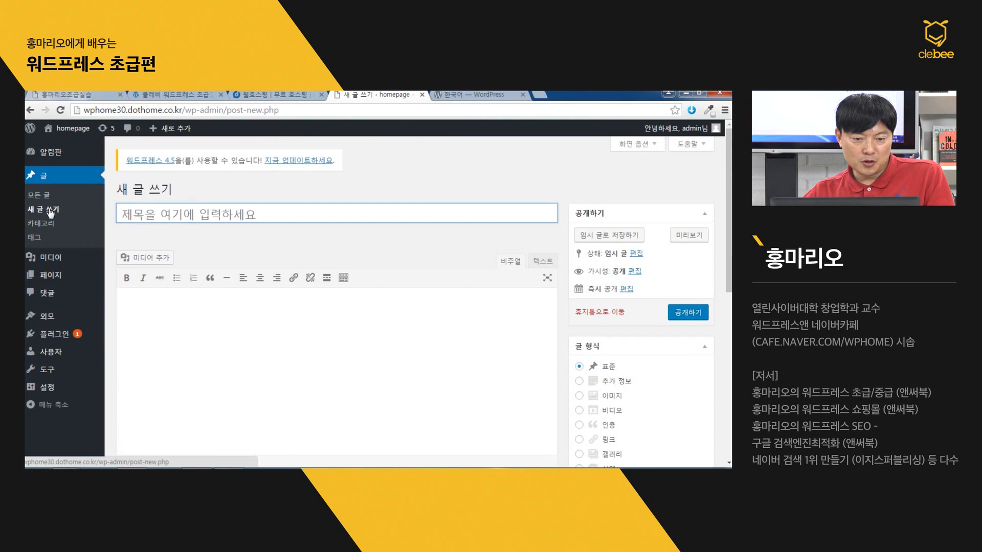
pyautogui.click(146, 306)
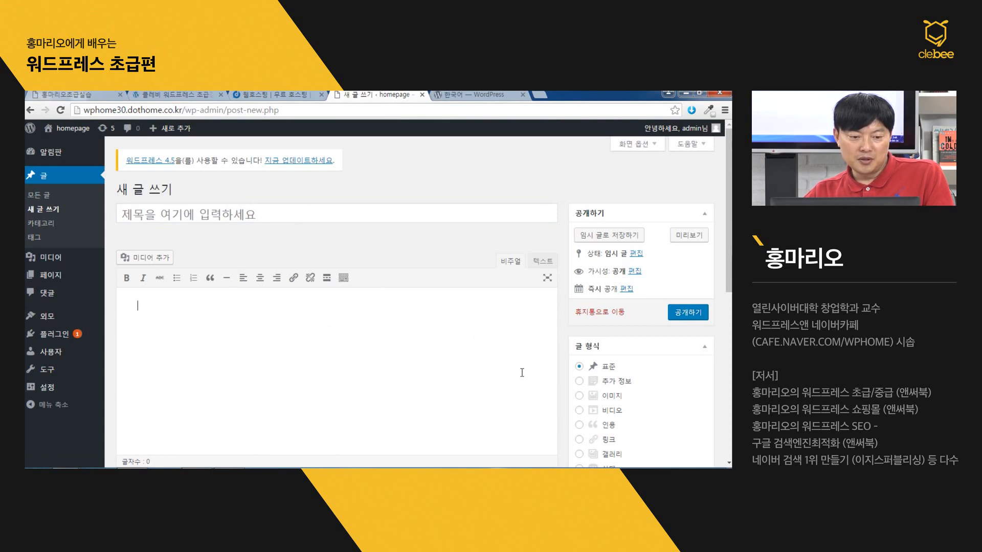
pyautogui.scroll(-1, 521, 370)
pyautogui.moveTo(51, 276)
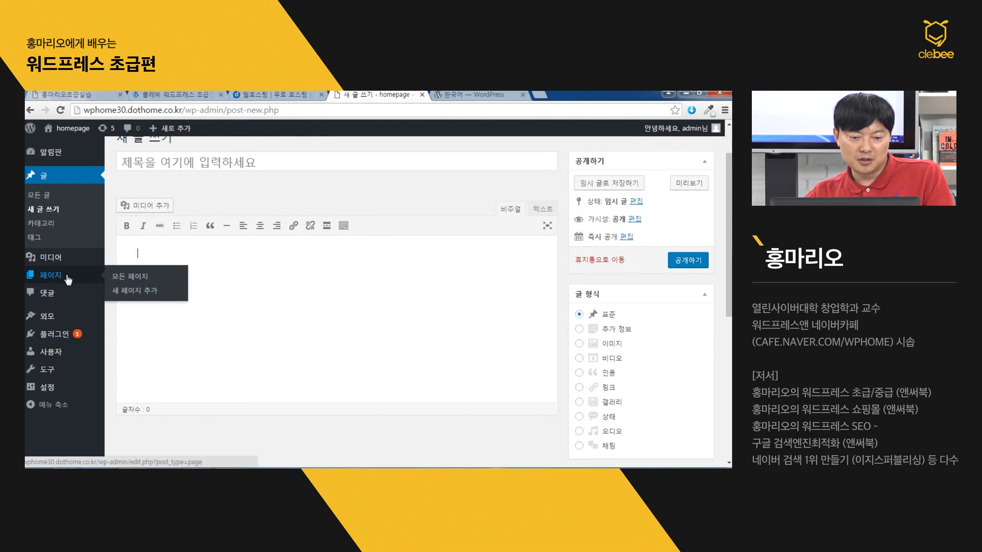
# Step: Open an empty 새 페이지 추가 page editor, click into its body, then minimise Chrome
pyautogui.click(127, 291)
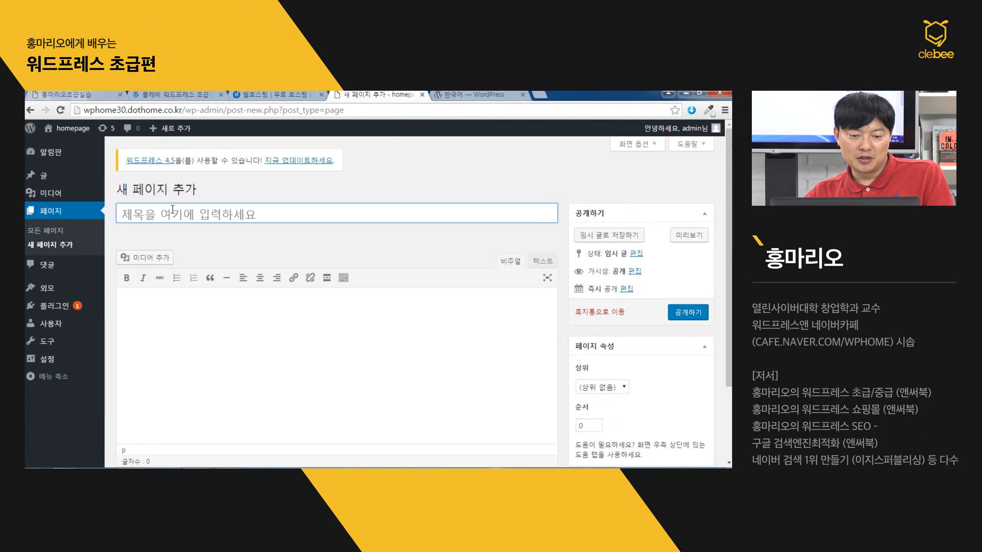
pyautogui.click(185, 336)
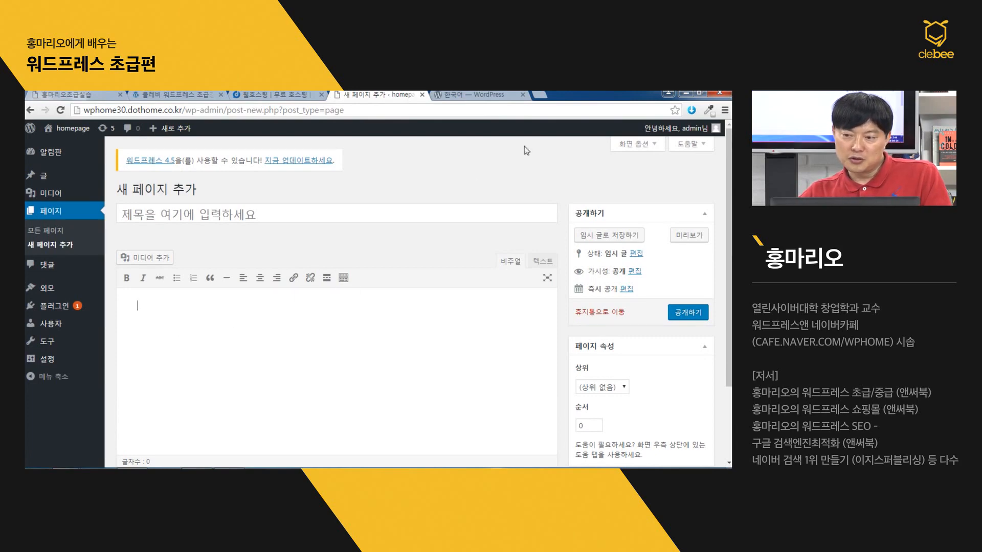
pyautogui.click(686, 96)
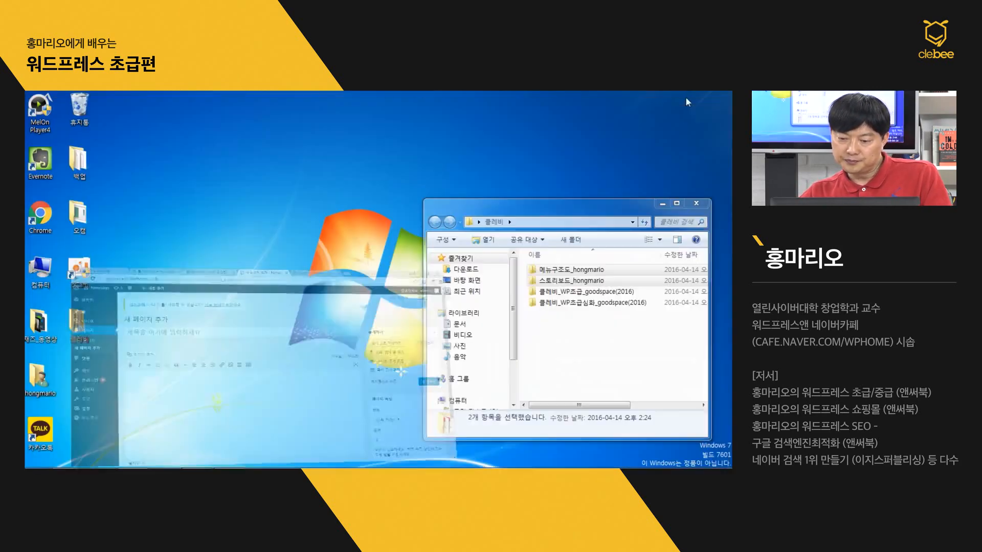
# Step: Open the 메뉴구조도_hongmario folder and then the KPX_메뉴구조도(150930) spreadsheet in Excel
pyautogui.doubleClick(565, 271)
pyautogui.moveTo(605, 207); pyautogui.dragTo(578, 193)
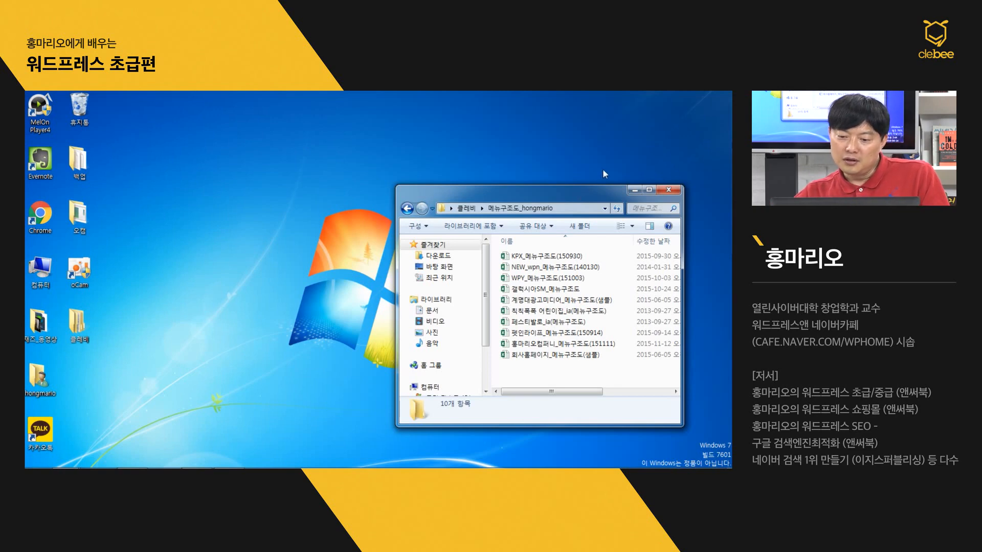
pyautogui.doubleClick(546, 256)
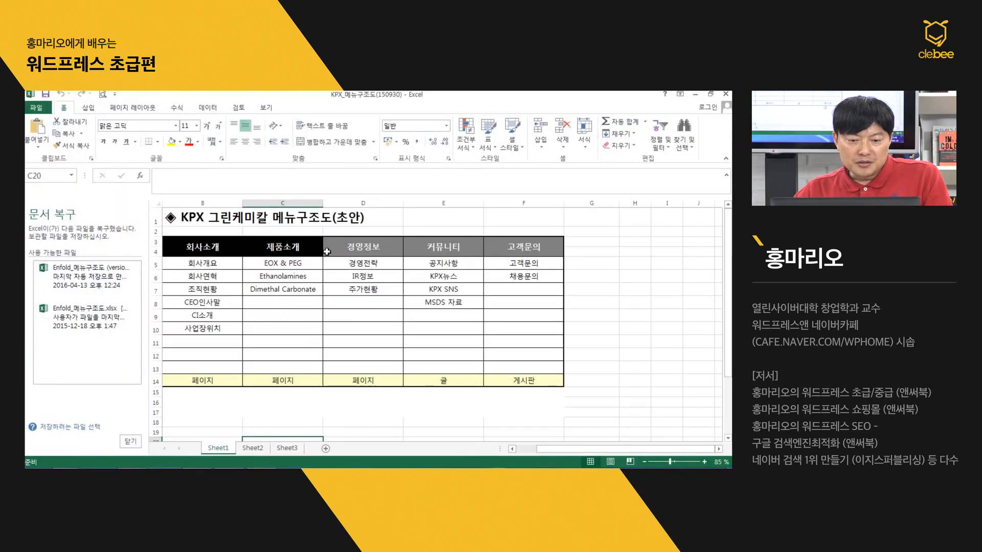
# Step: Review the row 14 type cells, then select the 페이지 columns B3:D14
pyautogui.click(230, 226)
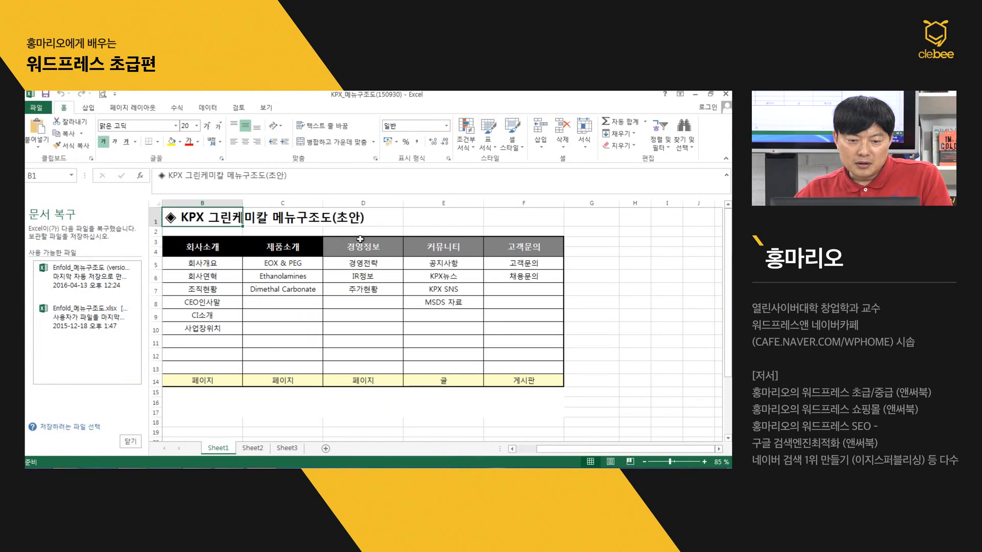
pyautogui.click(415, 221)
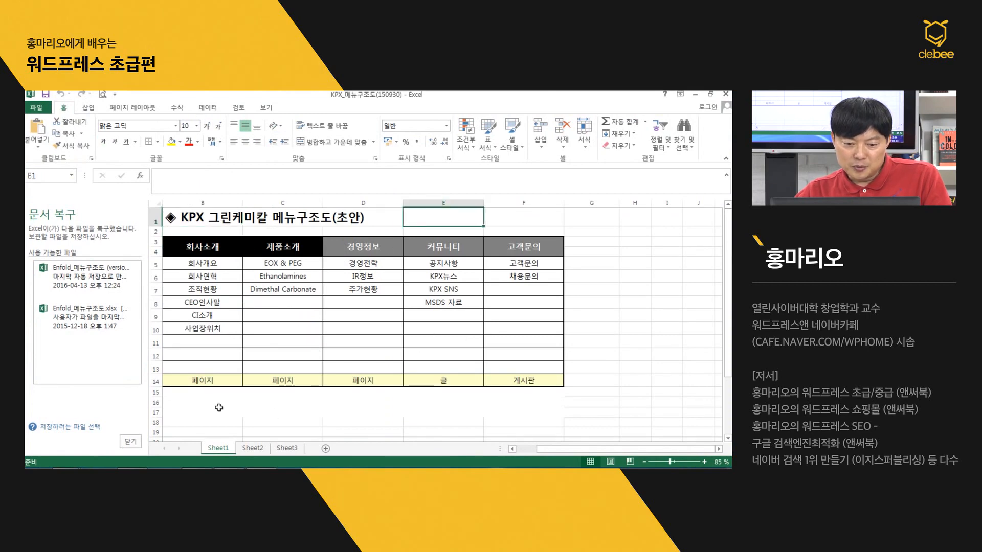
pyautogui.click(209, 385)
pyautogui.click(286, 382)
pyautogui.click(338, 381)
pyautogui.click(455, 384)
pyautogui.click(510, 381)
pyautogui.click(433, 417)
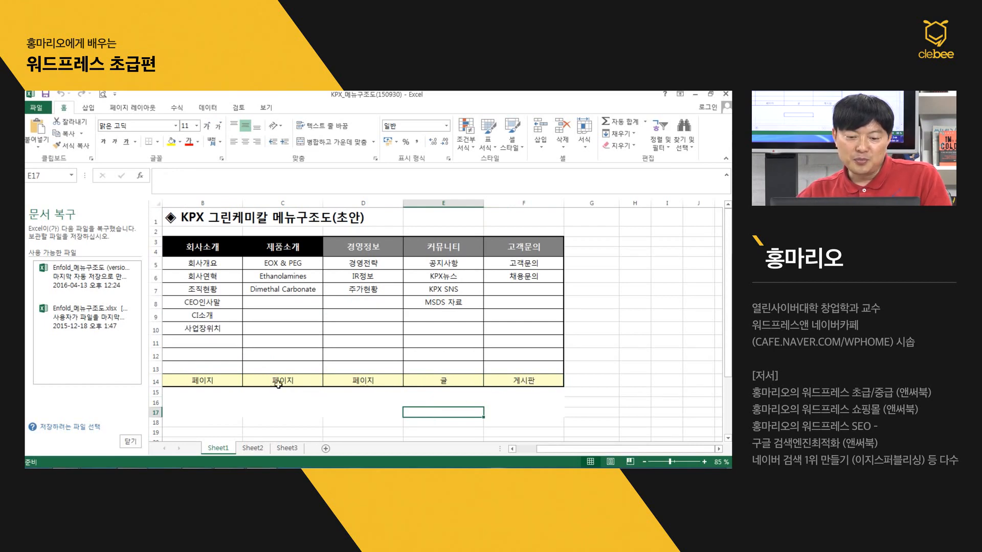
pyautogui.moveTo(203, 381); pyautogui.dragTo(363, 245)
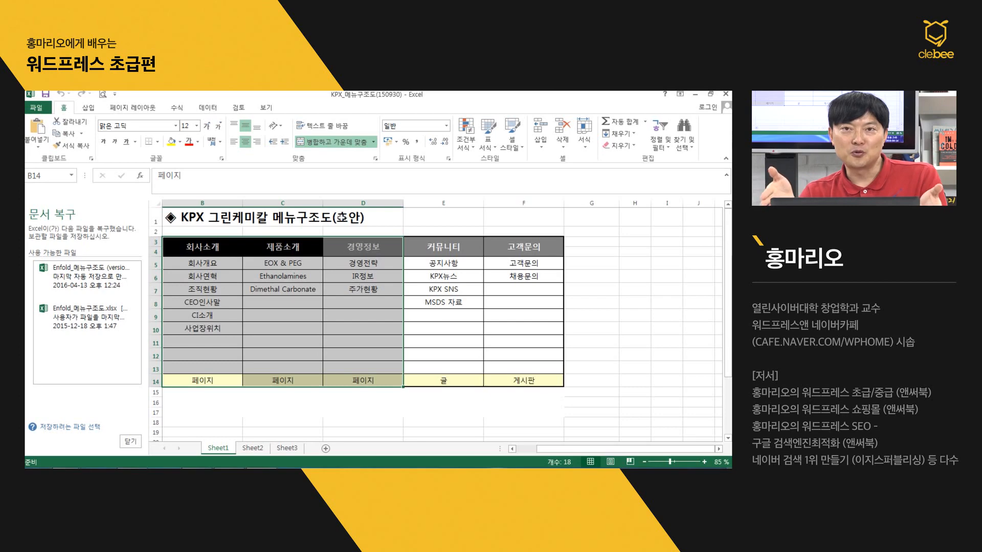
# Step: Dismiss the colour-scheme prompt and select the 커뮤니티 and 고객문의 columns E3:F14
pyautogui.click(468, 275)
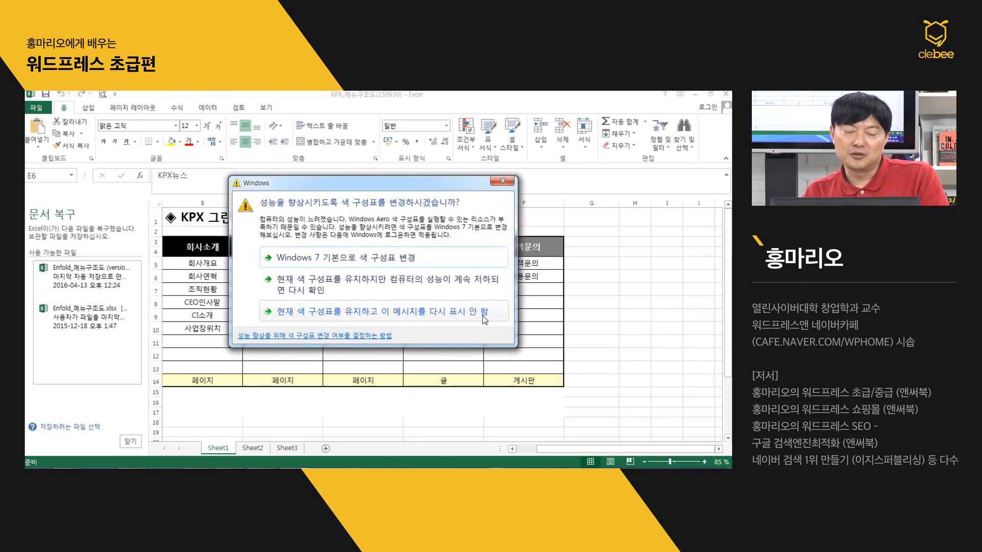
pyautogui.click(480, 313)
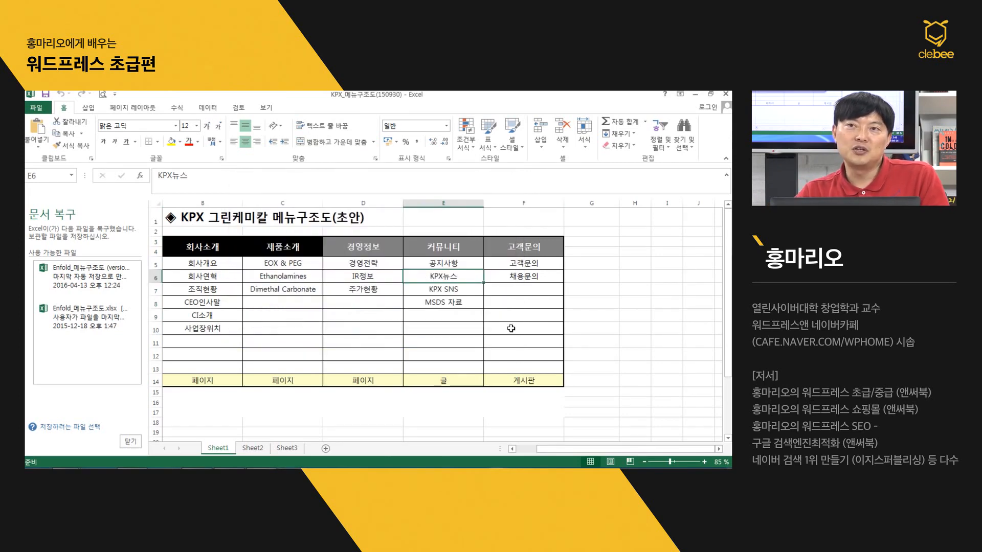
pyautogui.click(453, 307)
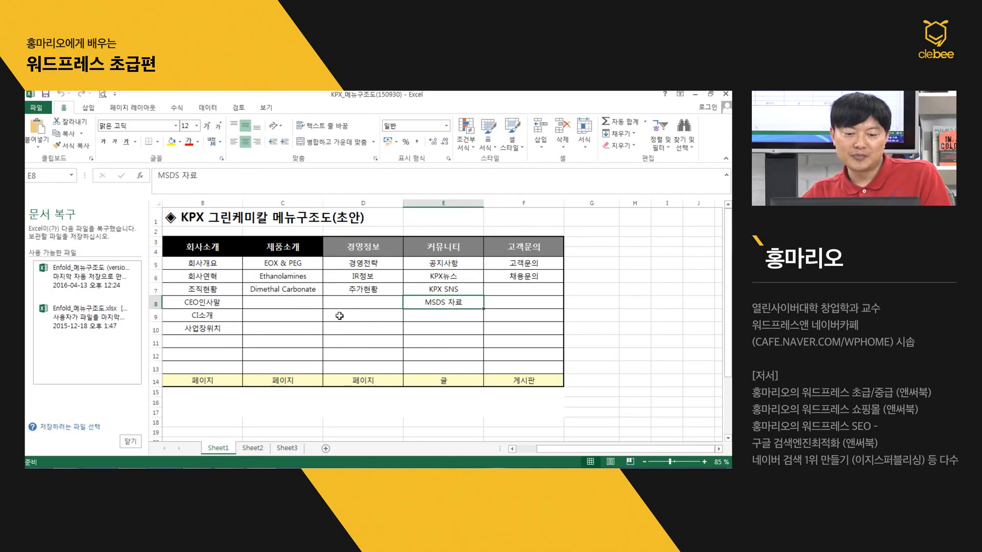
pyautogui.click(444, 245)
pyautogui.moveTo(449, 264); pyautogui.dragTo(491, 383)
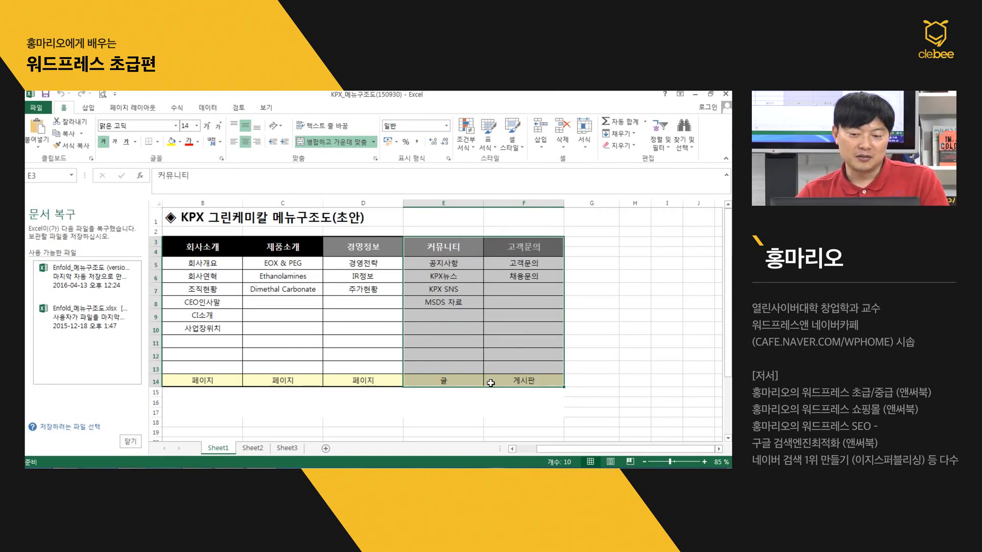
# Step: Select the whole menu table B3:F14, then bring Chrome's new-page editor forward
pyautogui.click(375, 358)
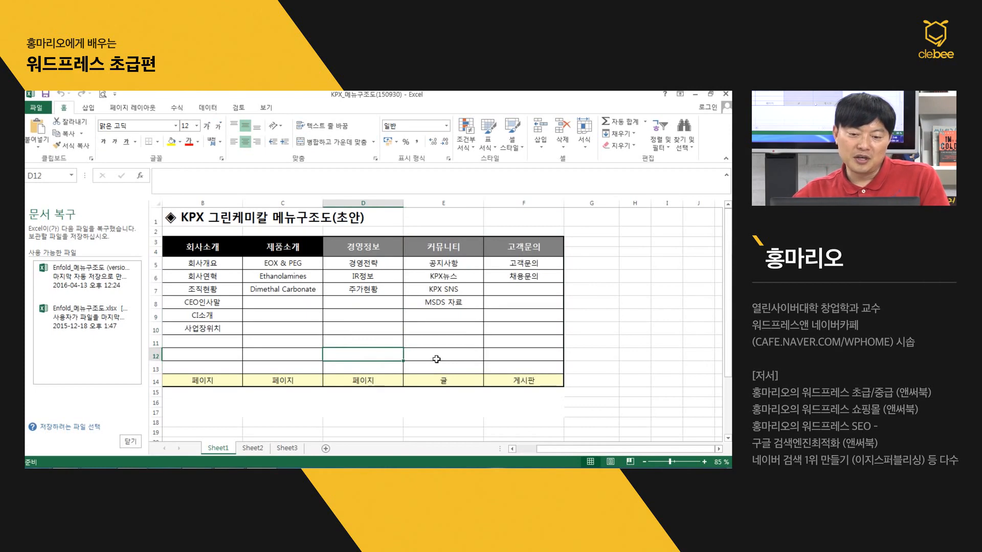
pyautogui.click(443, 385)
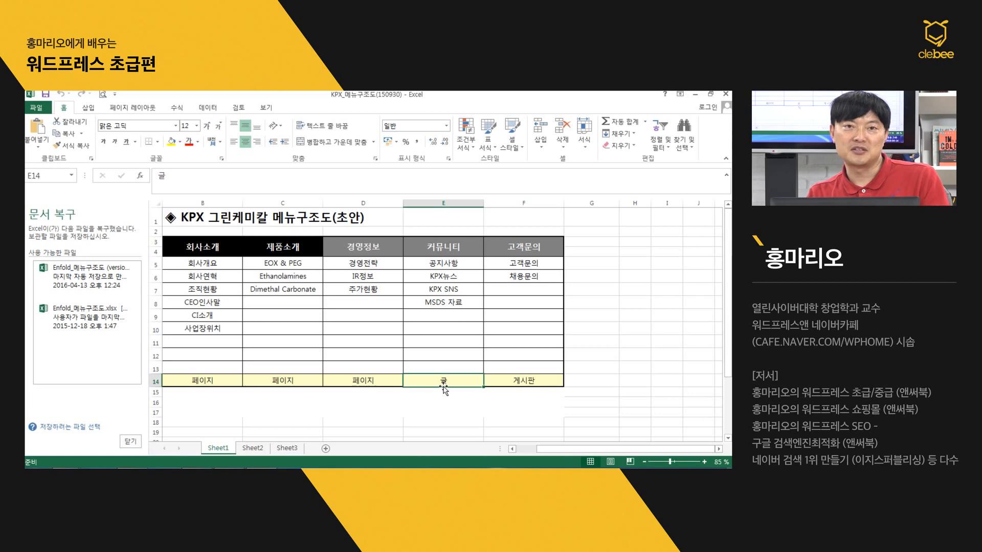
pyautogui.click(316, 327)
pyautogui.click(455, 337)
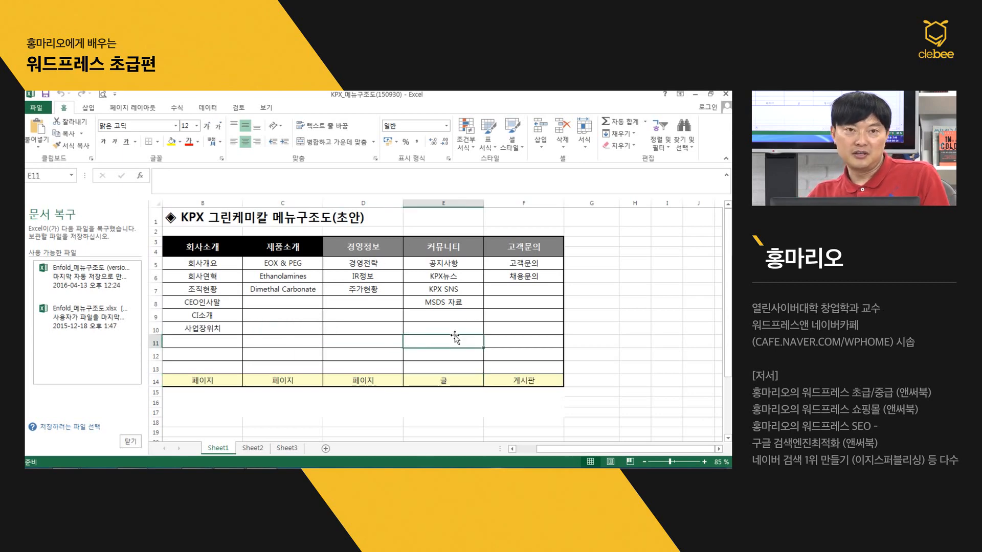
pyautogui.moveTo(210, 251); pyautogui.dragTo(521, 398)
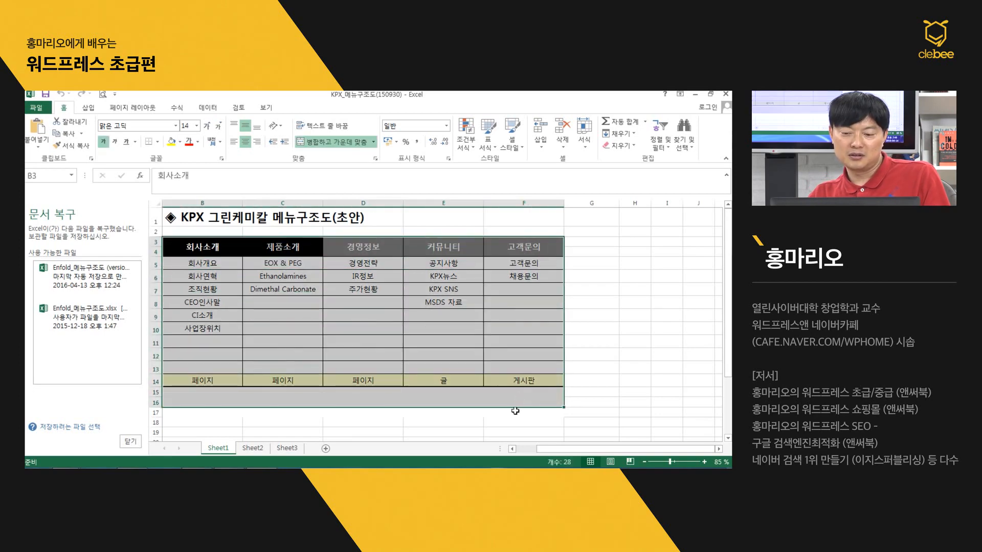
pyautogui.click(598, 375)
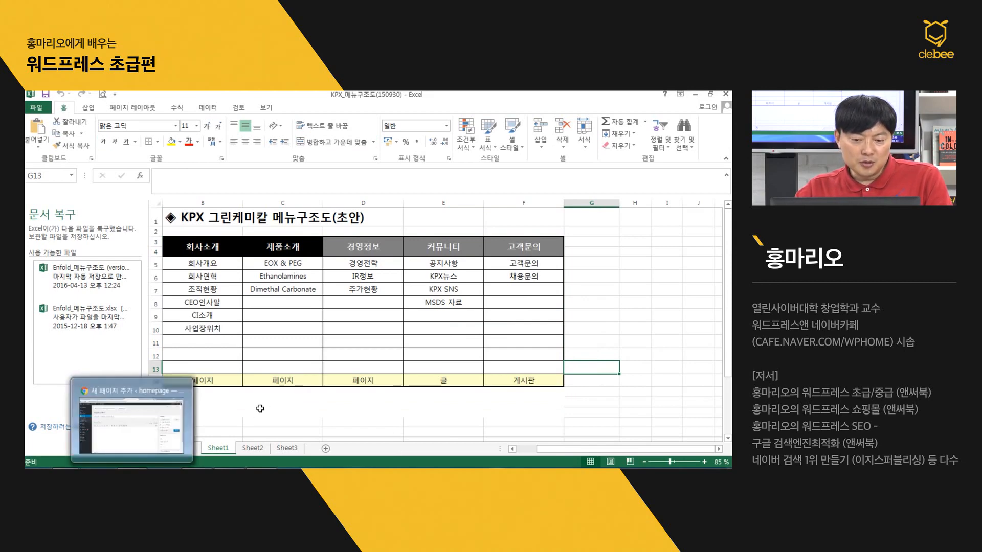
pyautogui.click(316, 334)
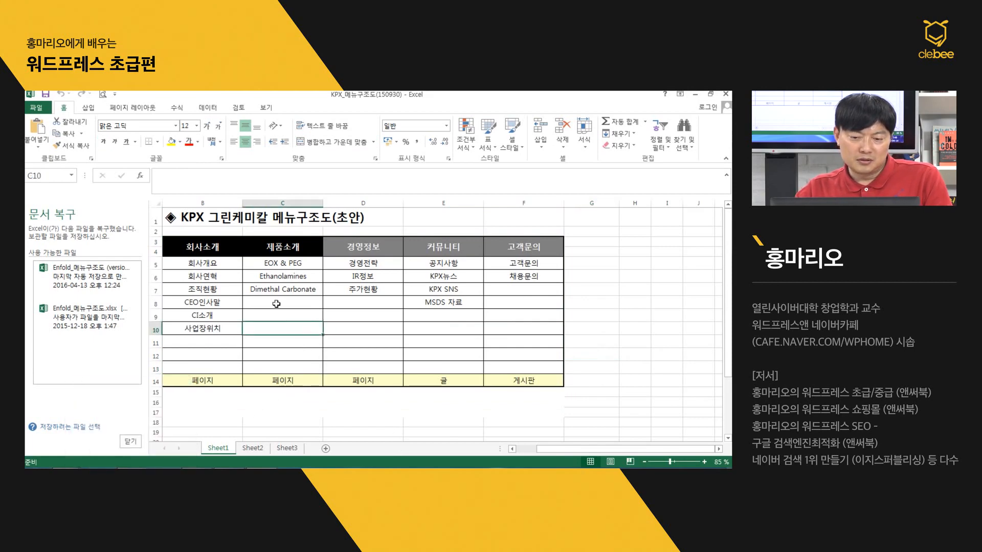
pyautogui.moveTo(232, 252); pyautogui.dragTo(528, 375)
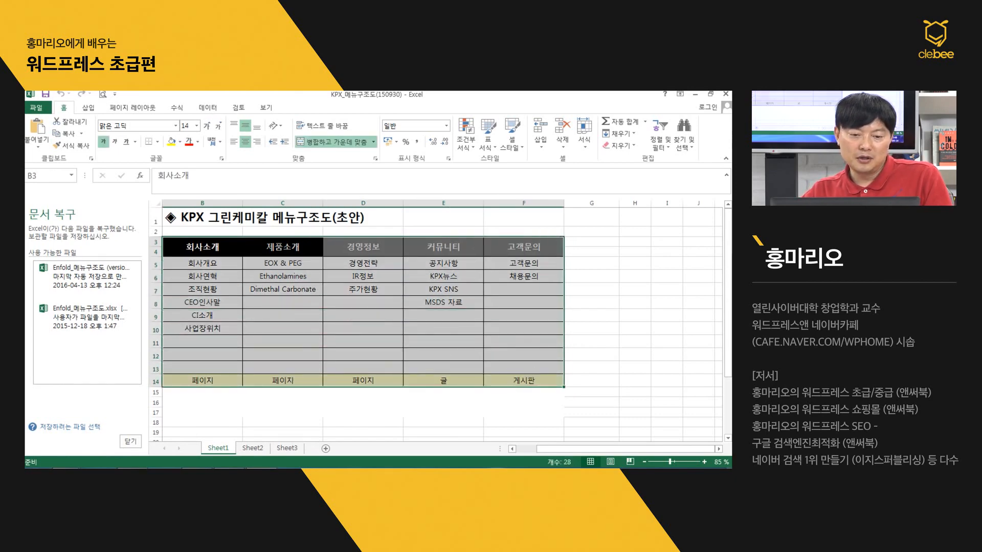
pyautogui.click(233, 467)
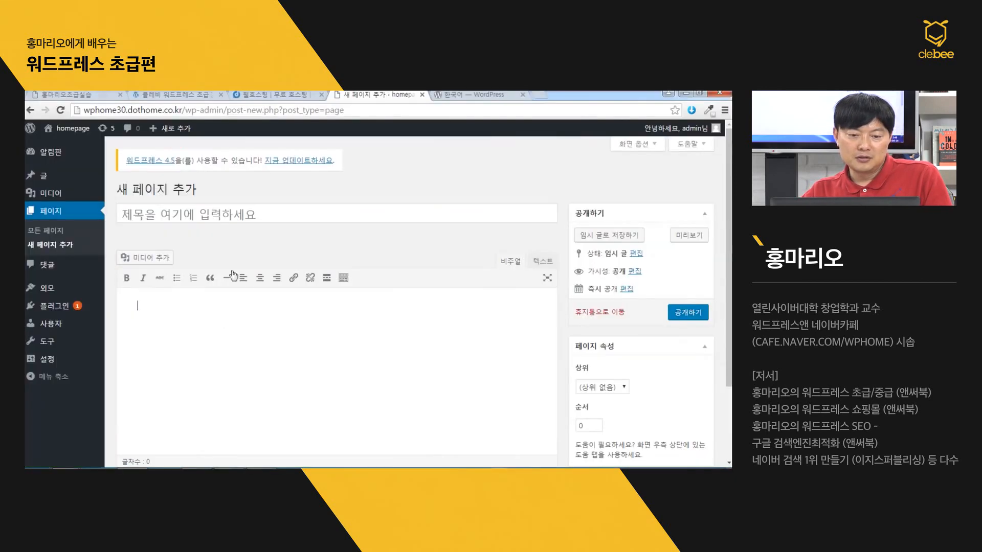
# Step: Switch to the first tab showing the wphome26.dothome.co.kr demo homepage
pyautogui.click(93, 96)
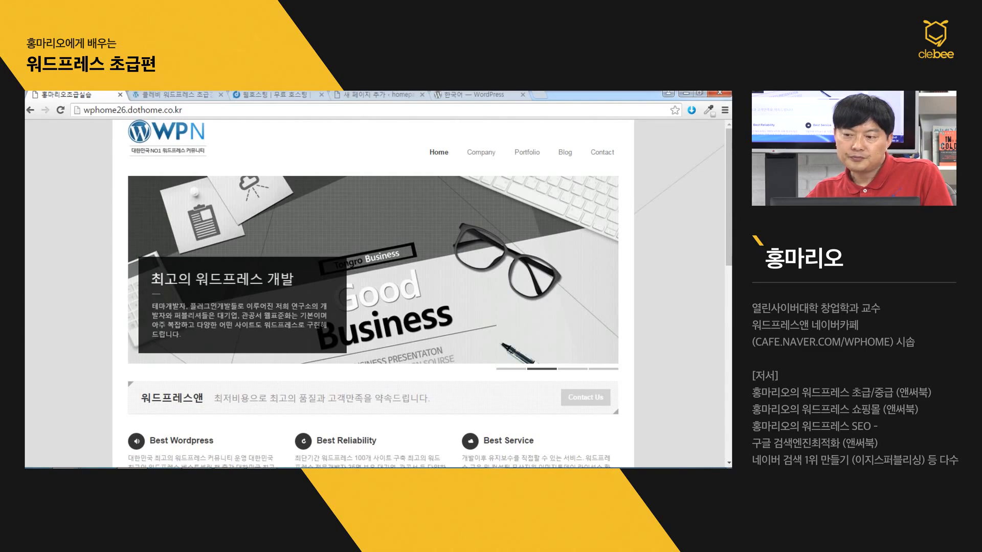
# Step: Minimise Chrome, Excel and Explorer, then restore Explorer and open the 스토리보드 folder
pyautogui.click(686, 94)
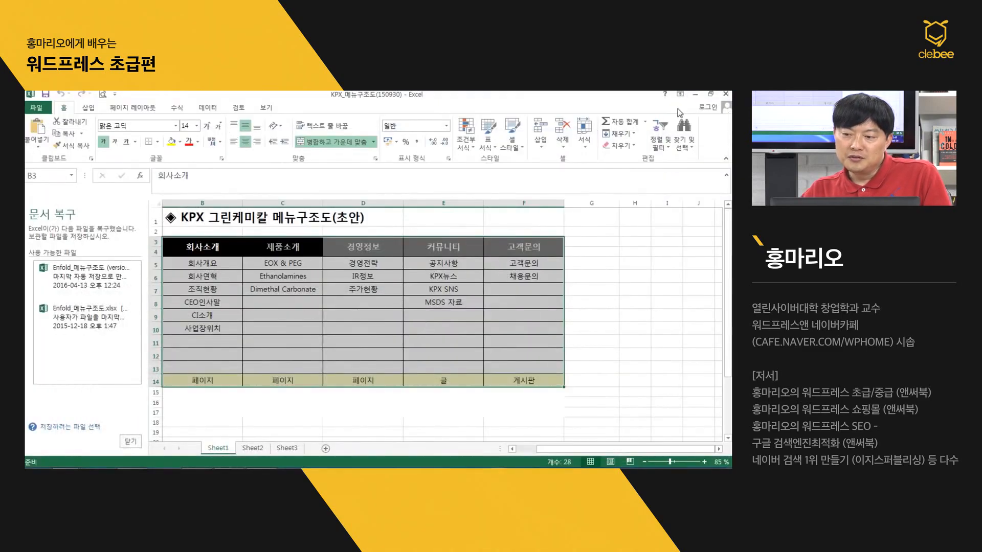
pyautogui.click(696, 95)
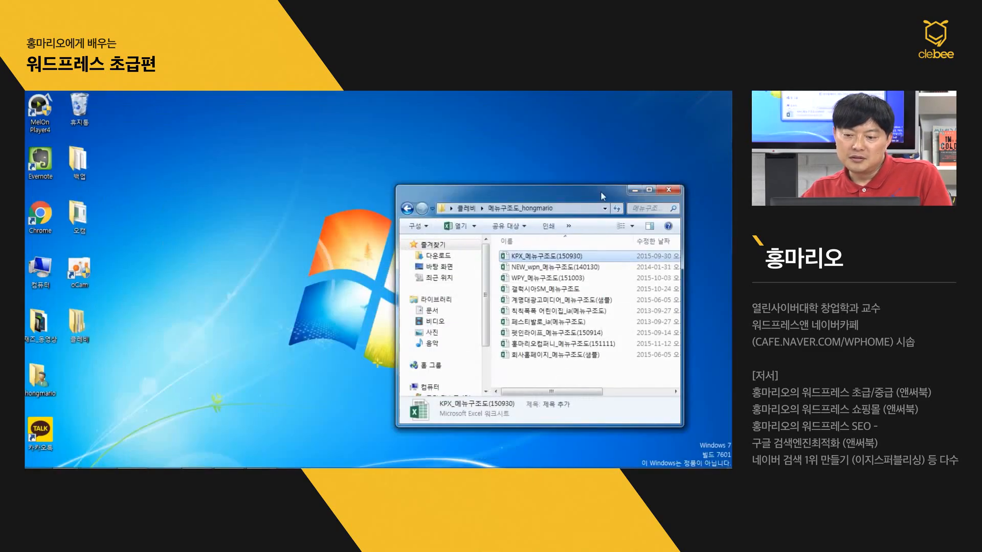
pyautogui.click(635, 190)
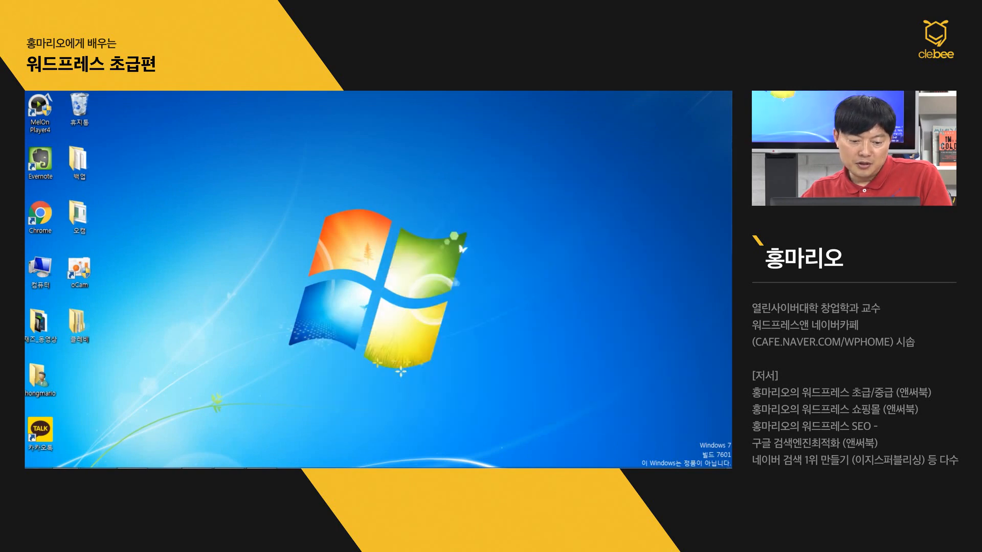
pyautogui.moveTo(138, 468)
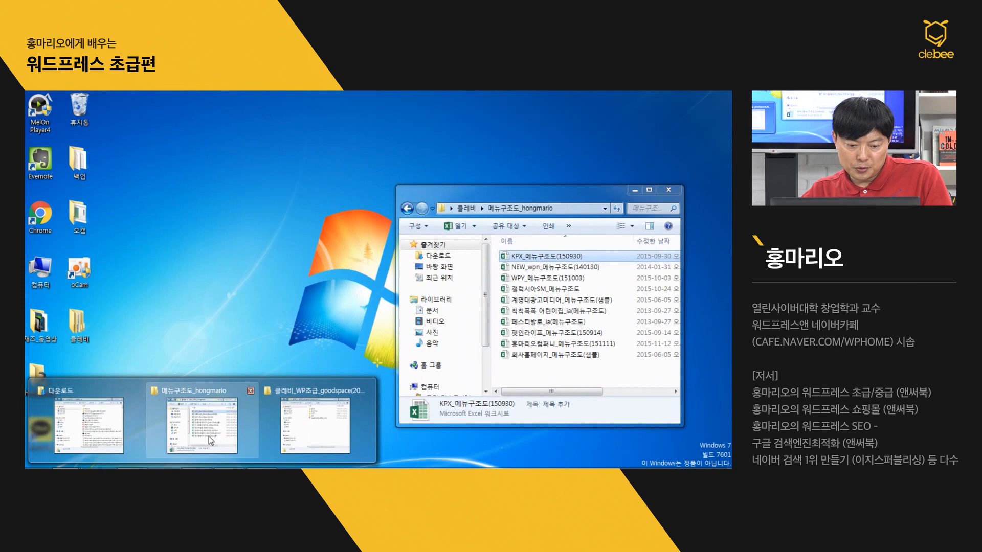
pyautogui.click(209, 437)
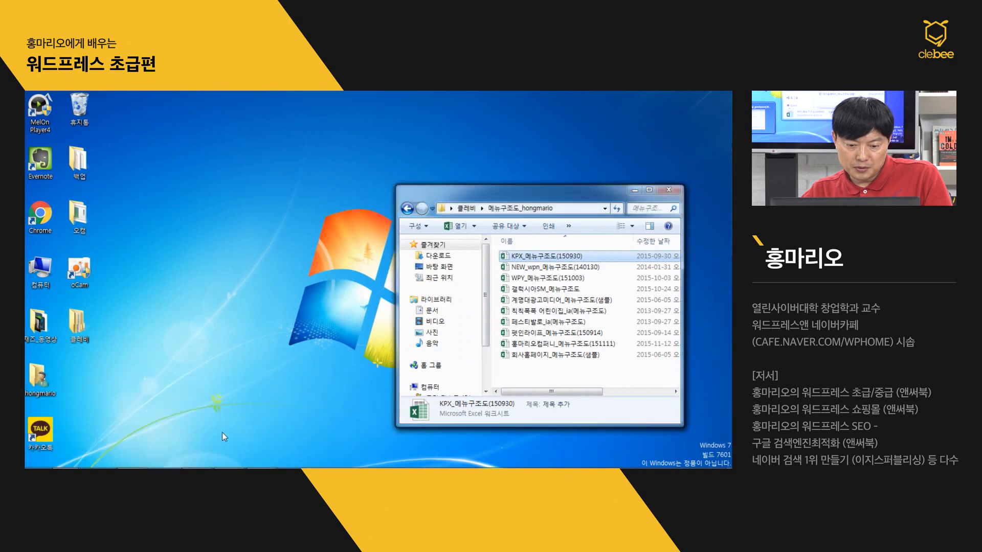
pyautogui.click(407, 209)
pyautogui.doubleClick(534, 267)
# Step: Open hongmario_sb(151127).pdf, page through to page 8 of 16, then minimise Acrobat
pyautogui.doubleClick(536, 257)
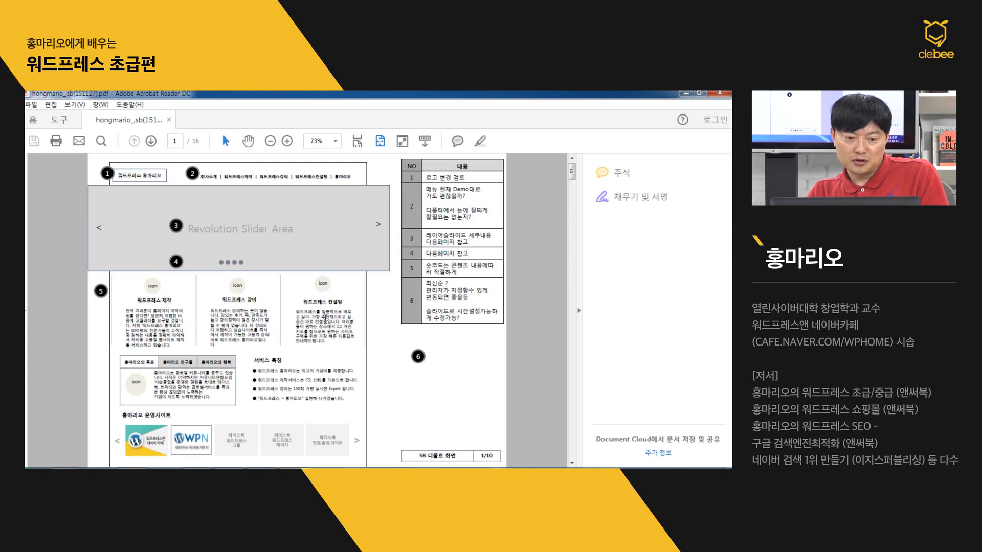
pyautogui.scroll(-2, 326, 322)
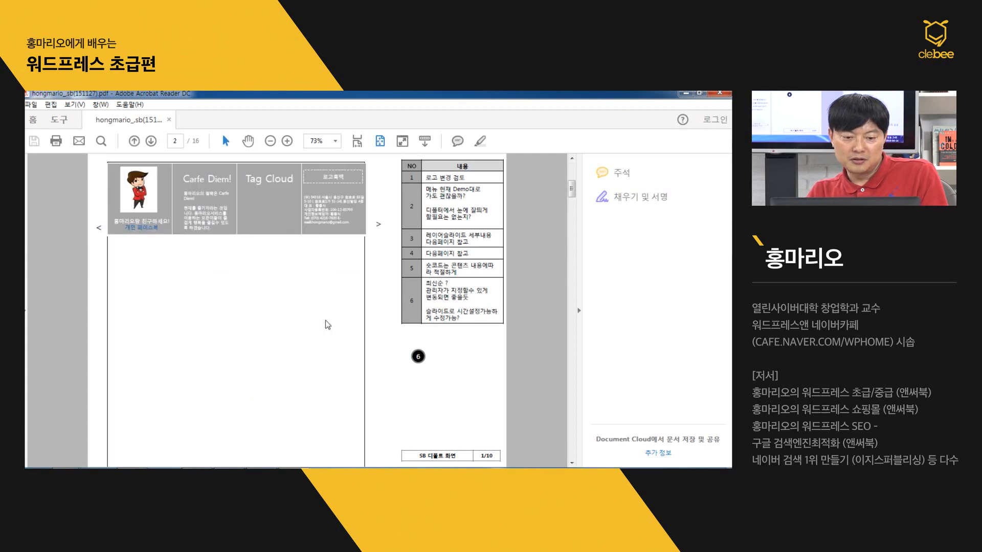
pyautogui.scroll(2, 325, 321)
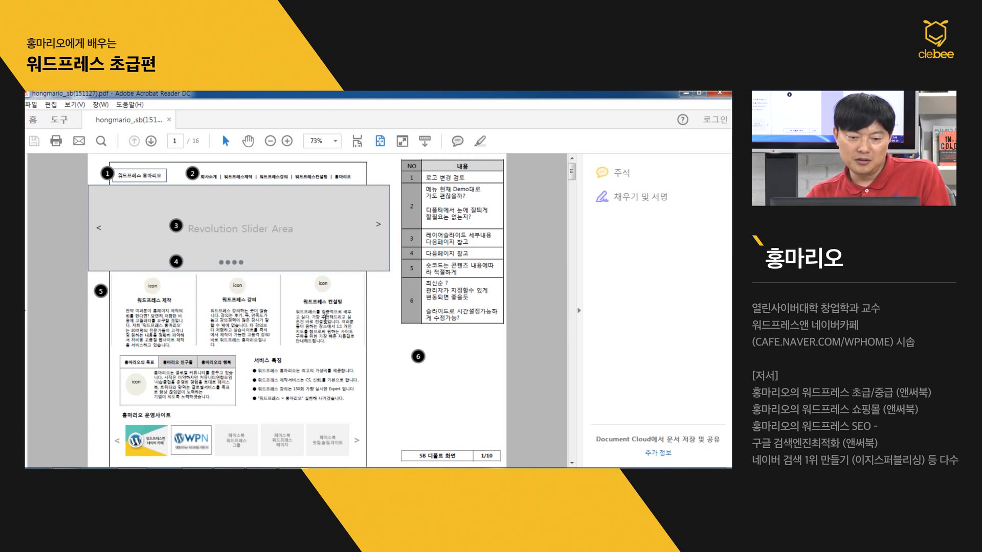
pyautogui.scroll(-3, 325, 319)
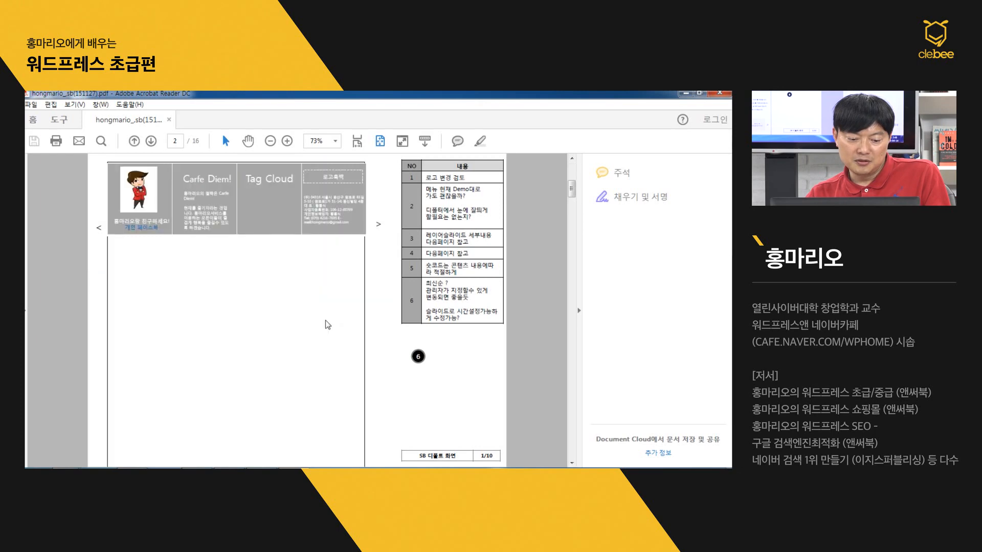
pyautogui.scroll(-3, 325, 319)
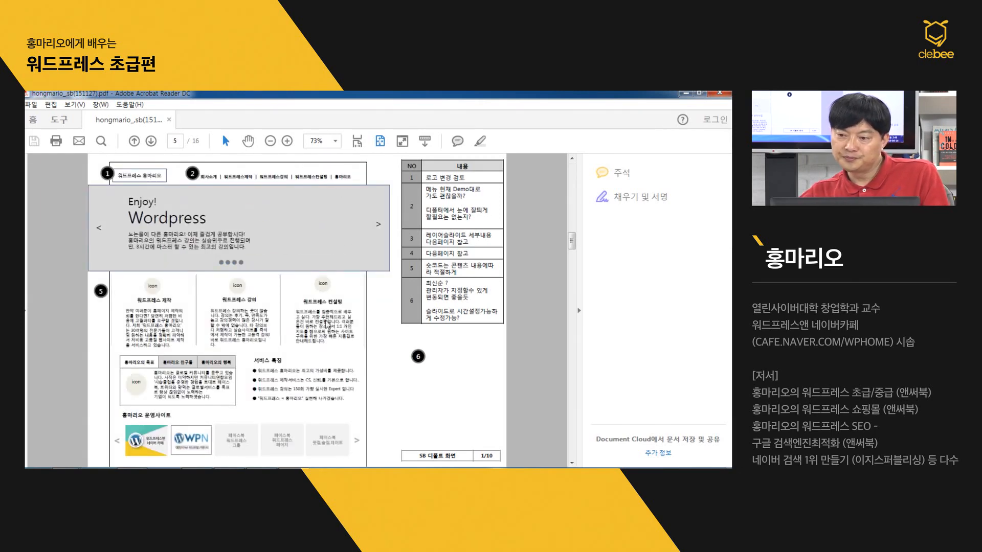
pyautogui.scroll(-1, 328, 325)
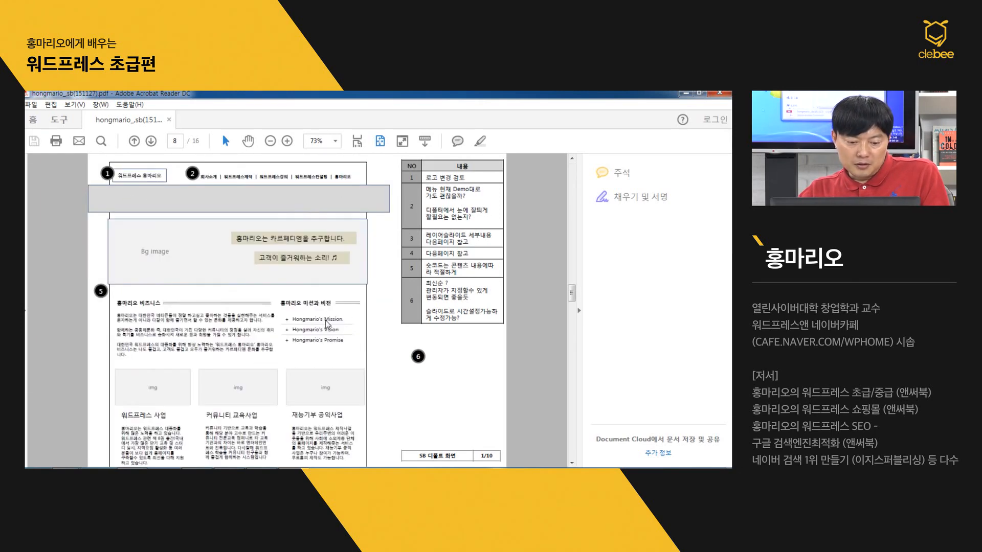
pyautogui.click(686, 93)
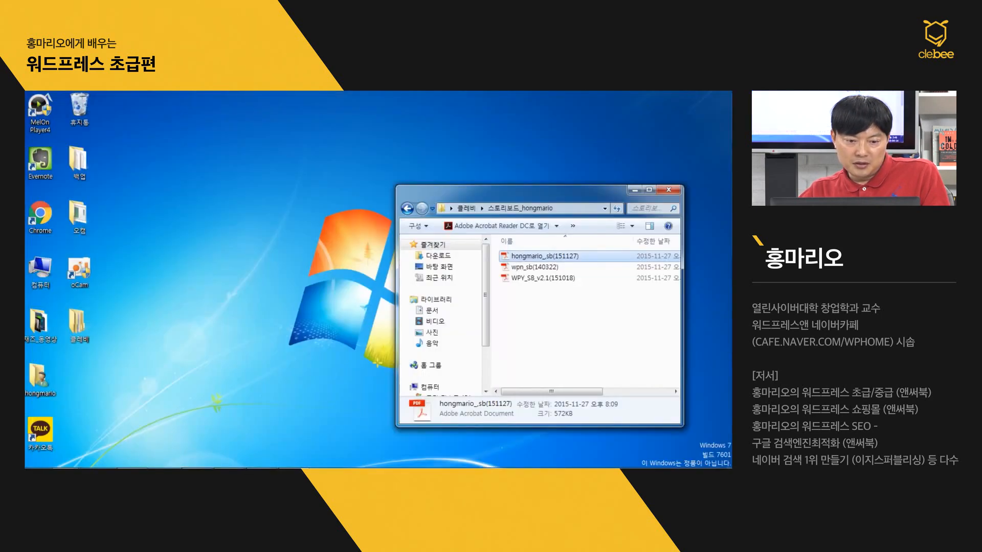
# Step: From the 새 페이지 추가 tab, open 외모 > 테마 to list the three installed themes, then minimise Chrome
pyautogui.click(71, 466)
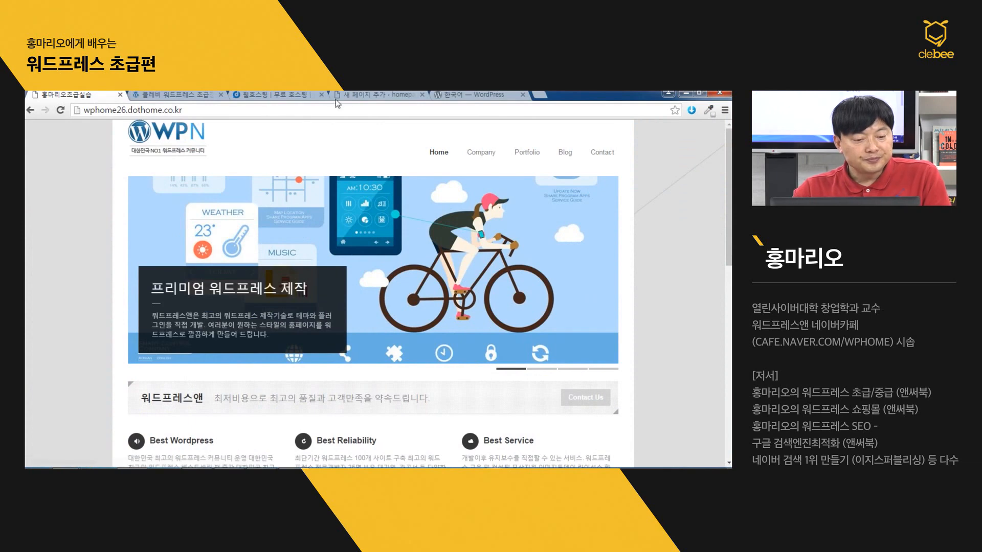
pyautogui.click(373, 95)
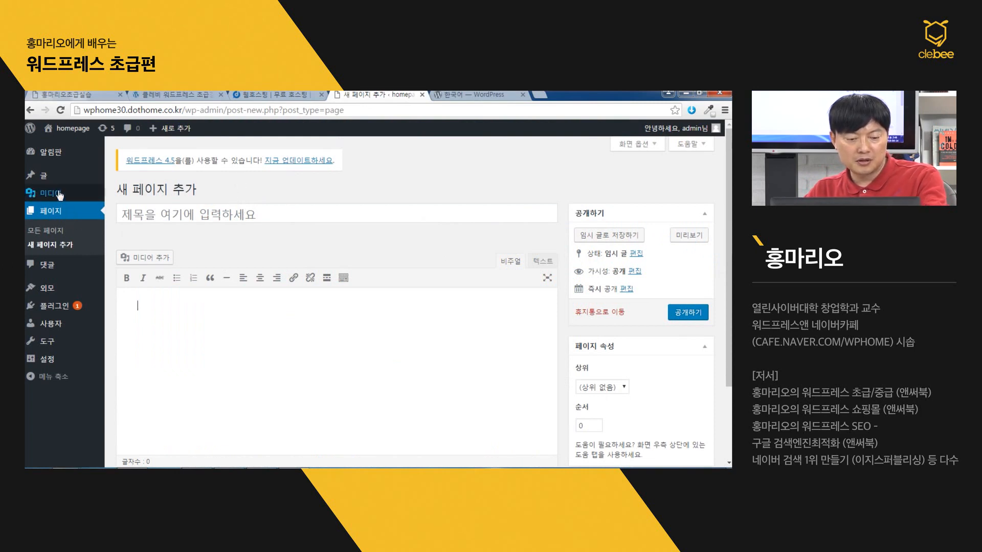
pyautogui.moveTo(71, 293)
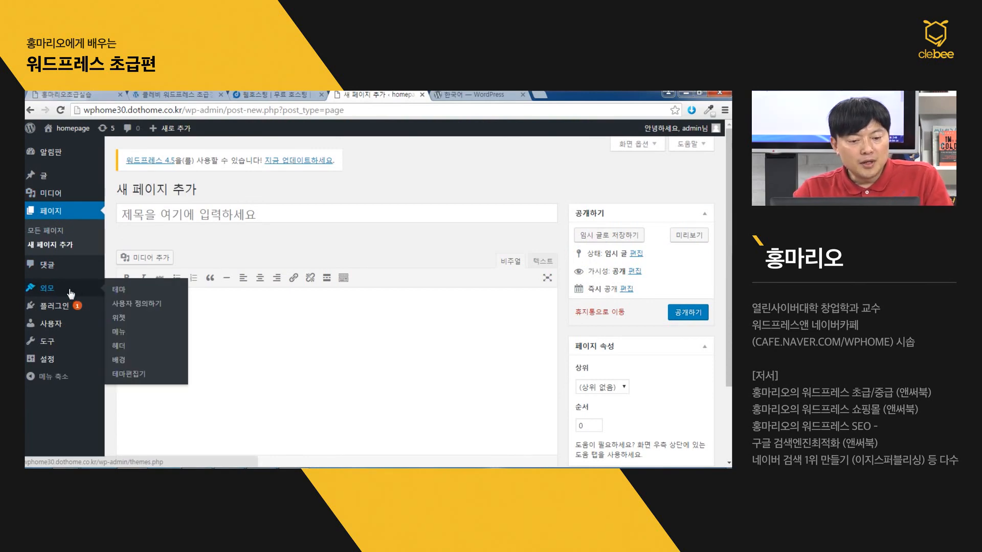
pyautogui.click(121, 290)
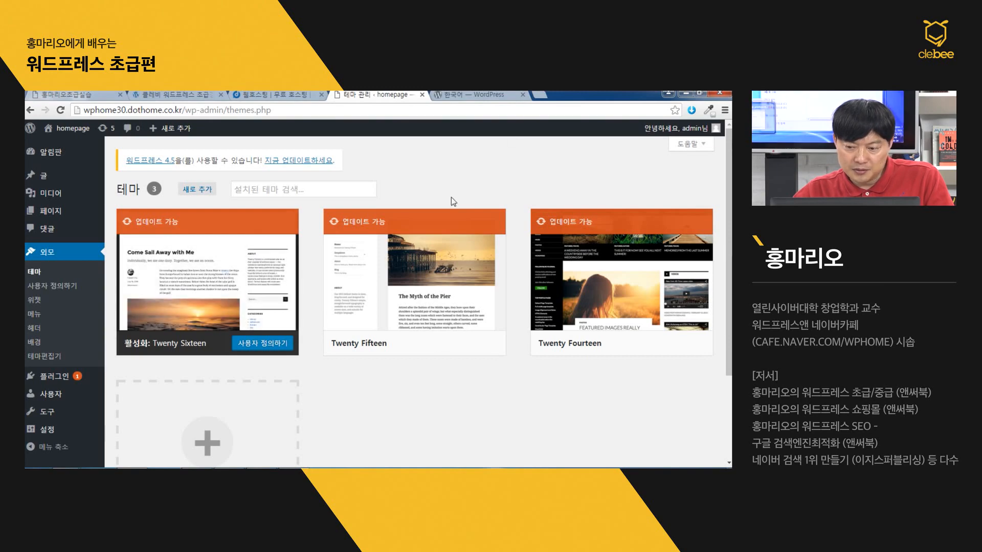
pyautogui.moveTo(292, 427)
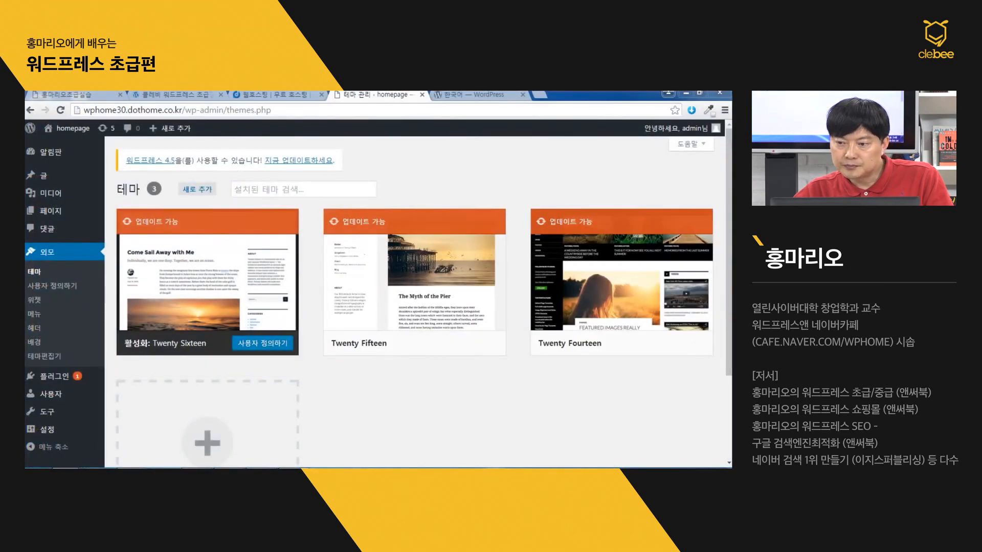
pyautogui.click(685, 93)
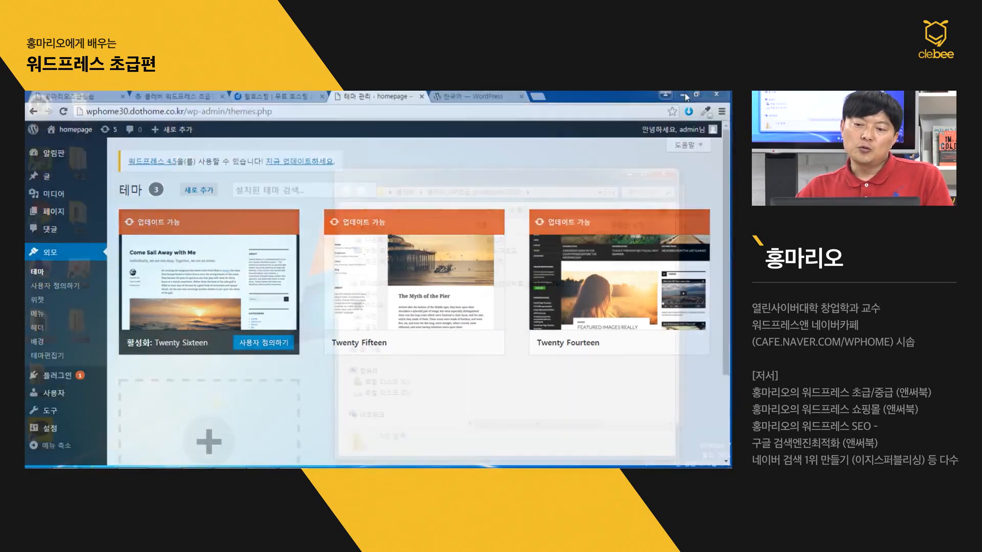
pyautogui.moveTo(488, 205); pyautogui.dragTo(385, 194)
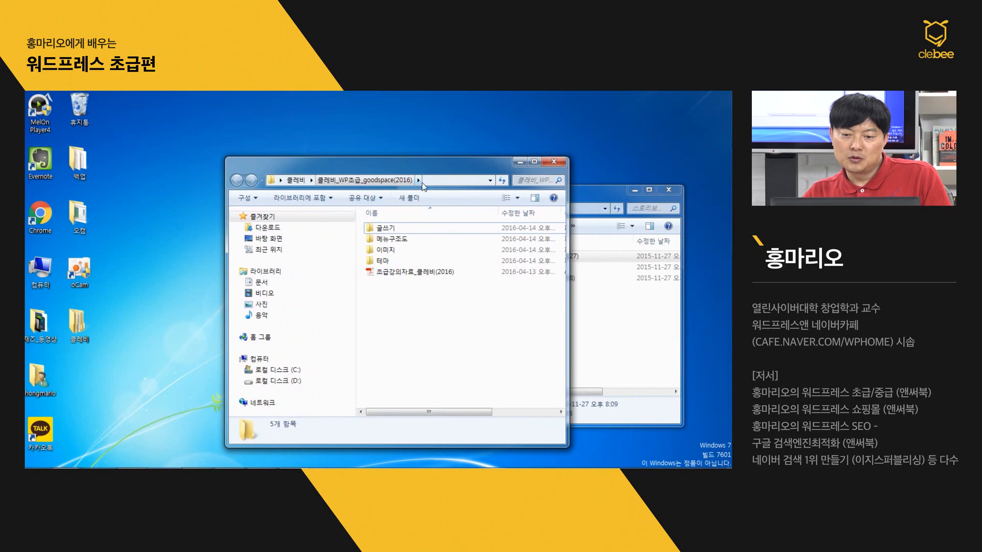
pyautogui.click(398, 229)
pyautogui.click(398, 241)
pyautogui.click(393, 251)
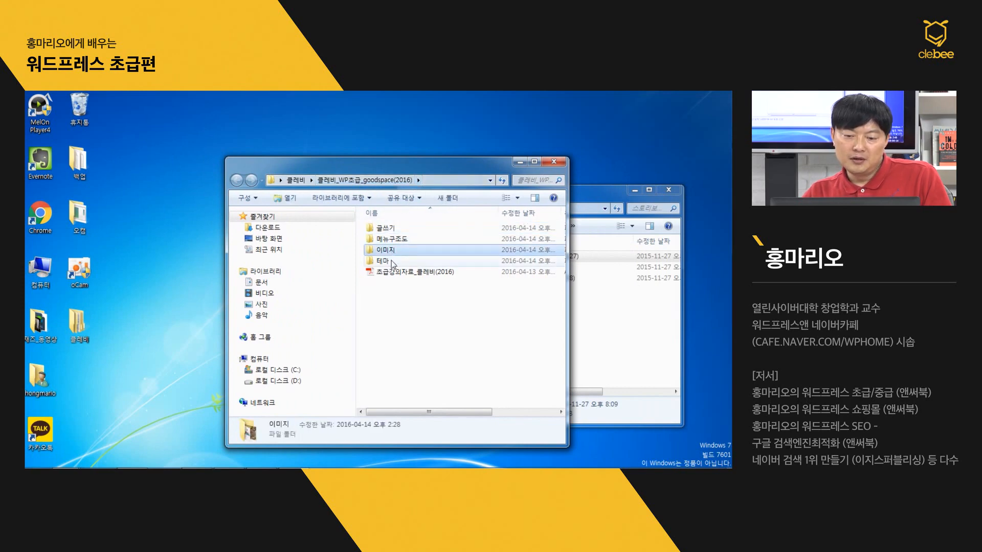
pyautogui.click(393, 261)
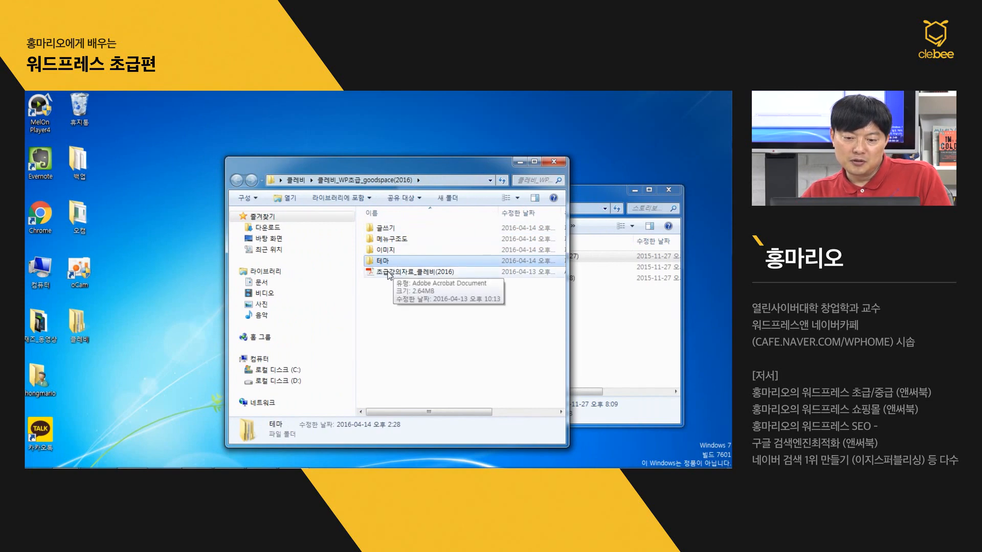
pyautogui.doubleClick(389, 261)
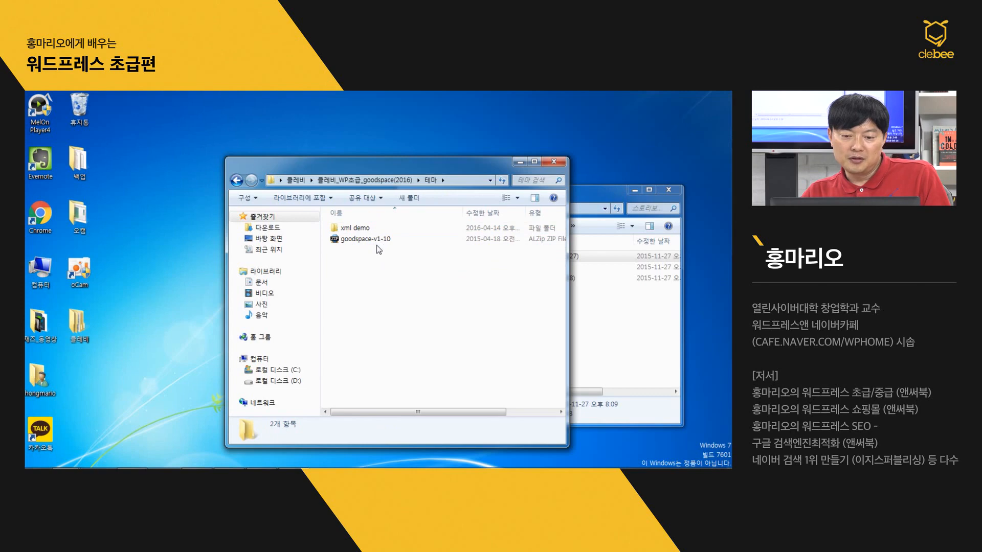
pyautogui.click(237, 181)
pyautogui.click(350, 251)
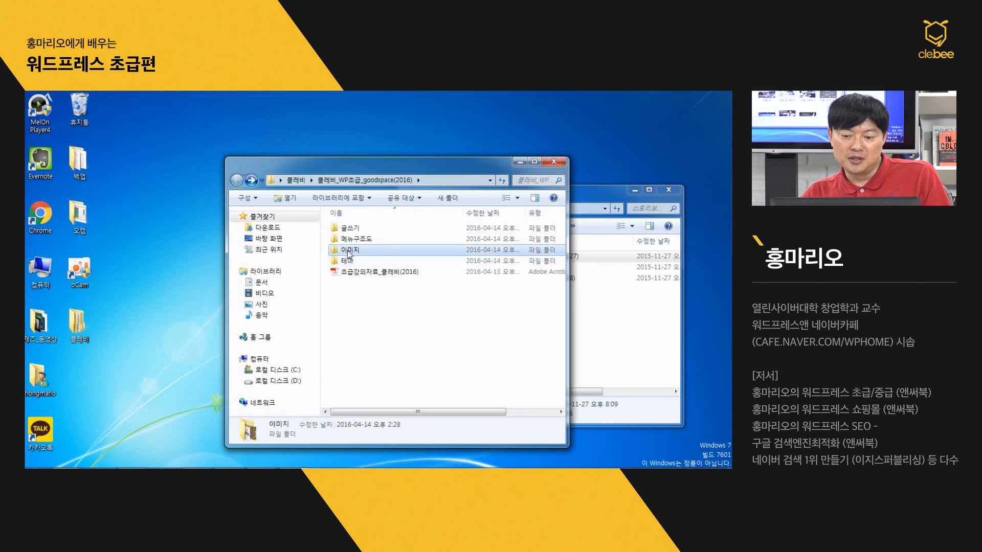
pyautogui.doubleClick(349, 251)
pyautogui.scroll(-1, 371, 276)
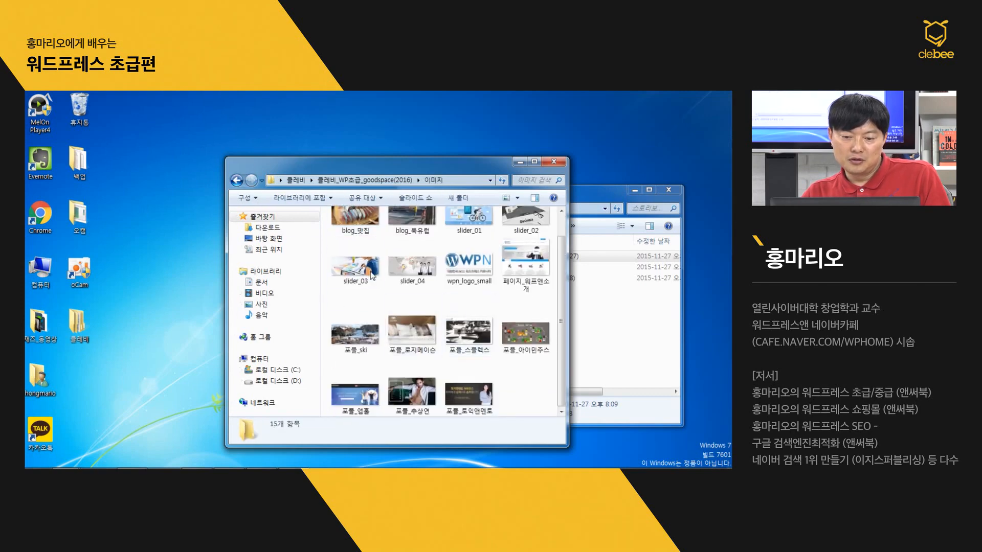
pyautogui.click(236, 180)
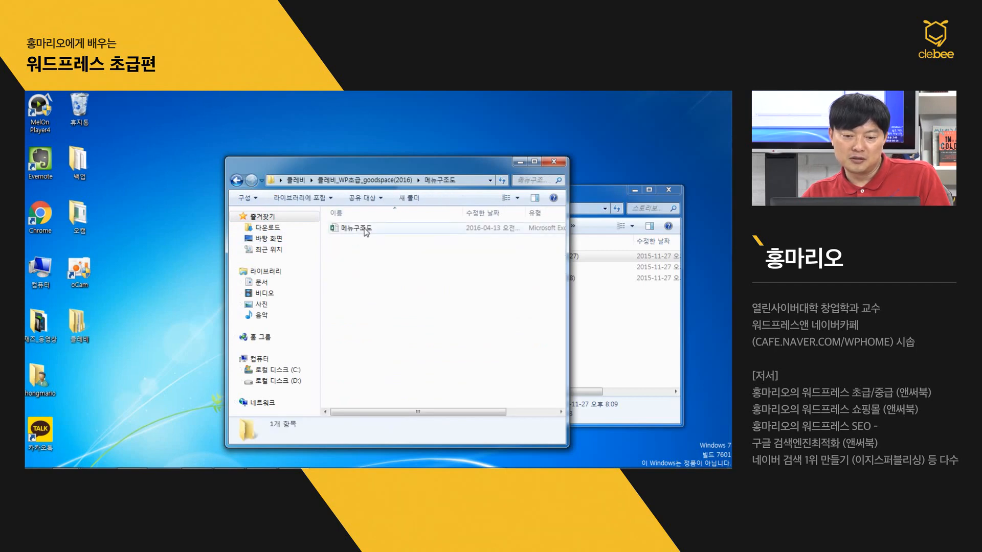
pyautogui.click(236, 180)
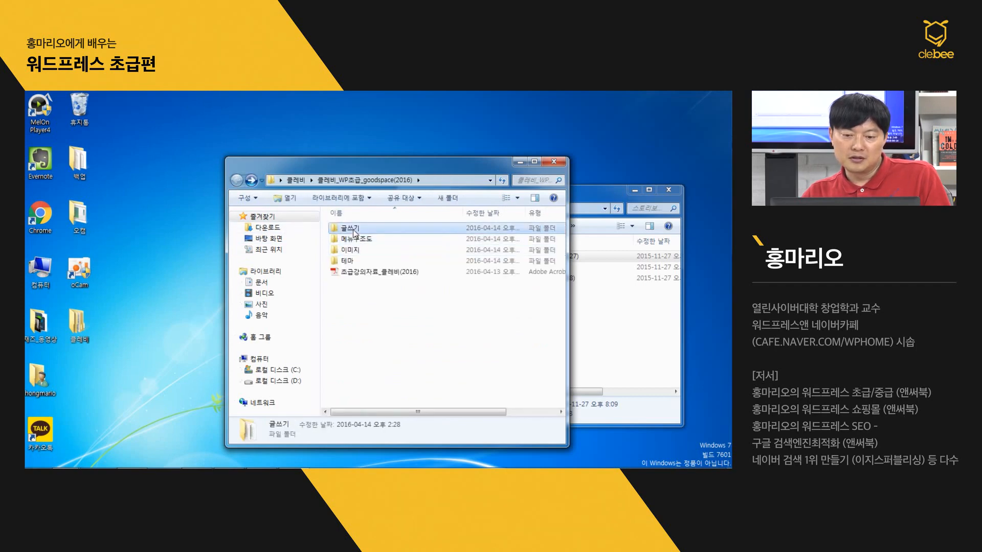
pyautogui.doubleClick(354, 231)
pyautogui.click(236, 180)
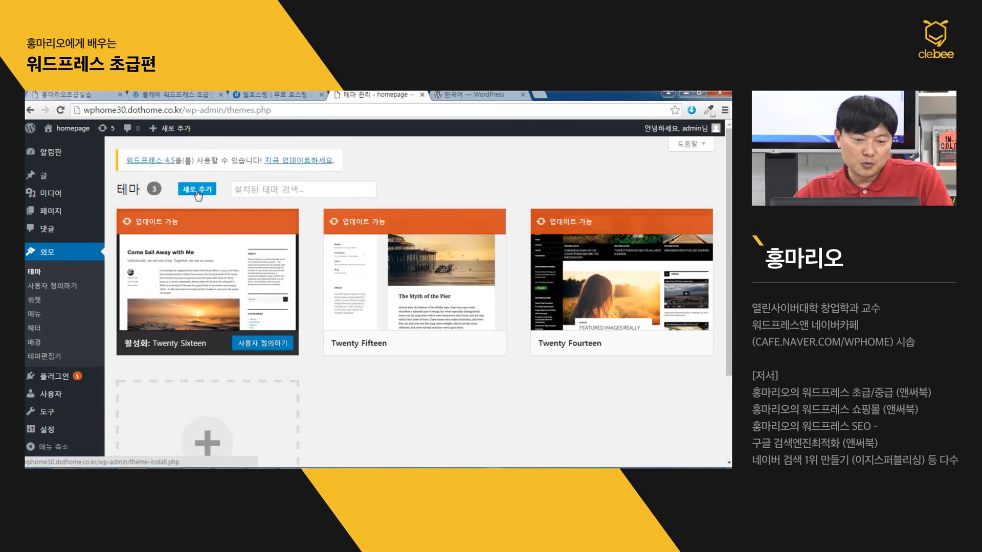
# Step: Go to 새로 추가 (Add New) and bring up the 테마 업로드 zip upload form
pyautogui.moveTo(214, 277)
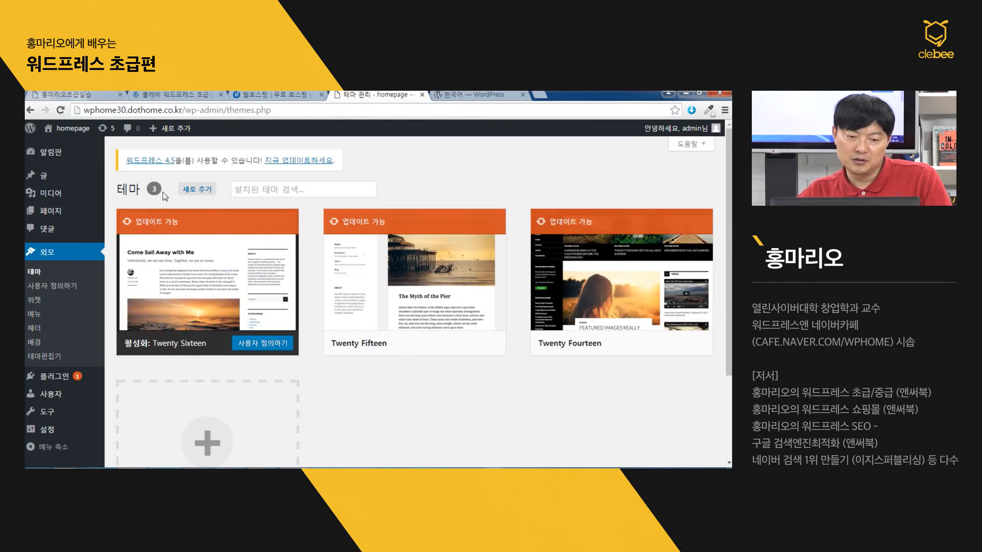
pyautogui.click(206, 192)
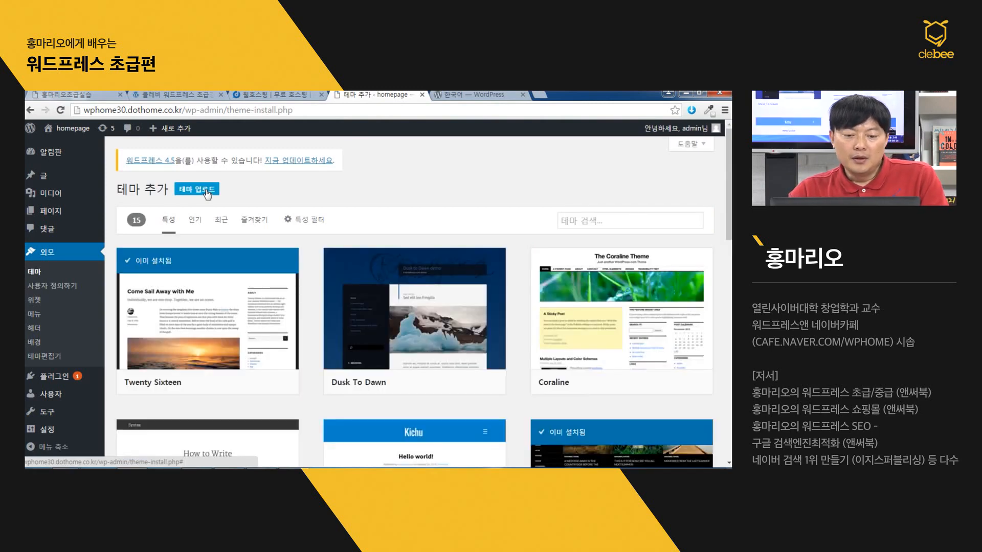
pyautogui.scroll(-5, 415, 287)
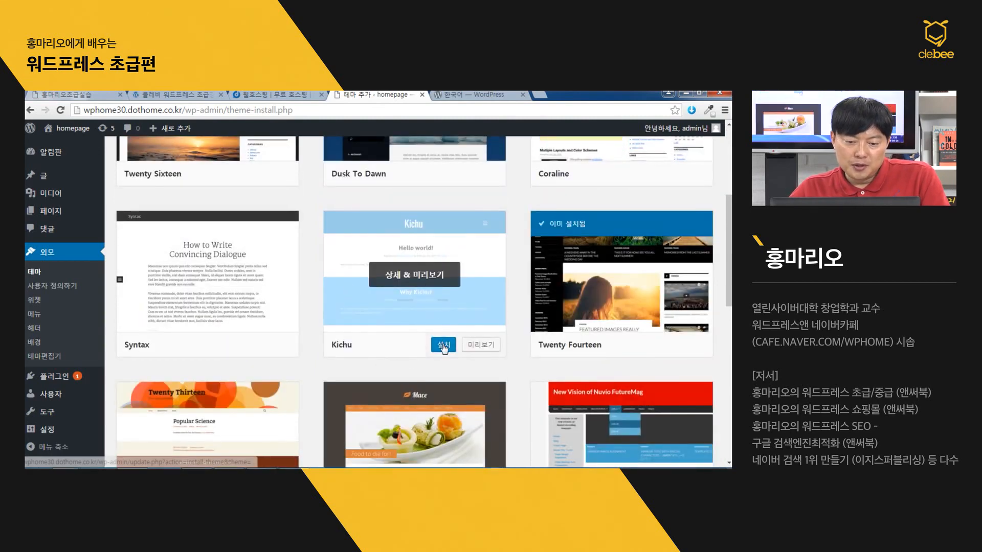
pyautogui.scroll(5, 443, 347)
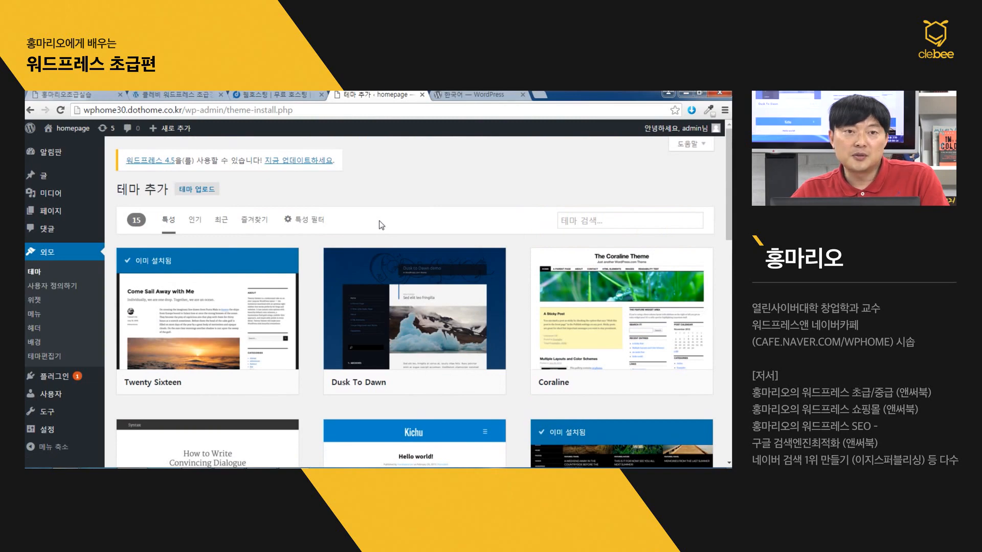
pyautogui.click(199, 193)
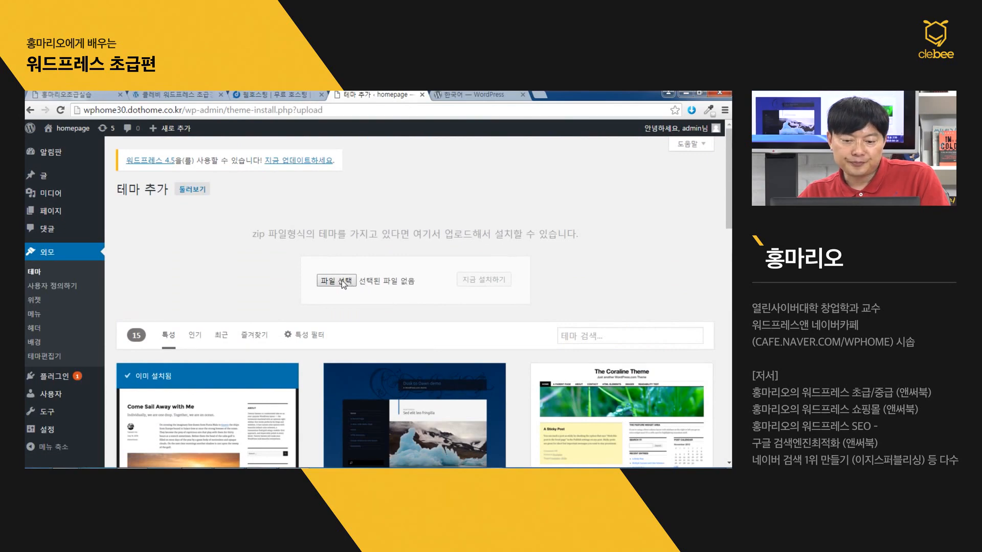
# Step: Choose goodspace-v1-10.zip from Desktop > 클레비 > course folder > 테마 as the theme file
pyautogui.click(341, 280)
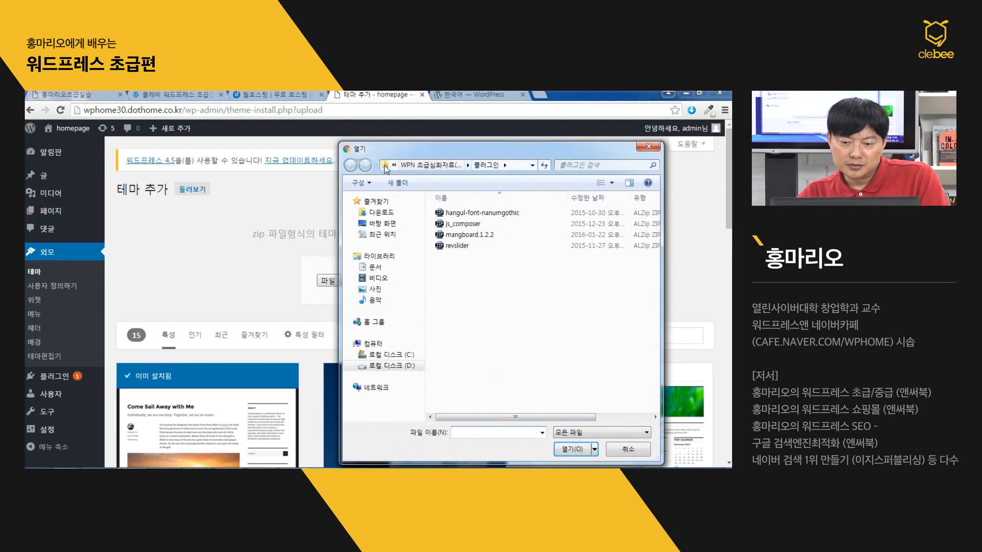
pyautogui.click(383, 224)
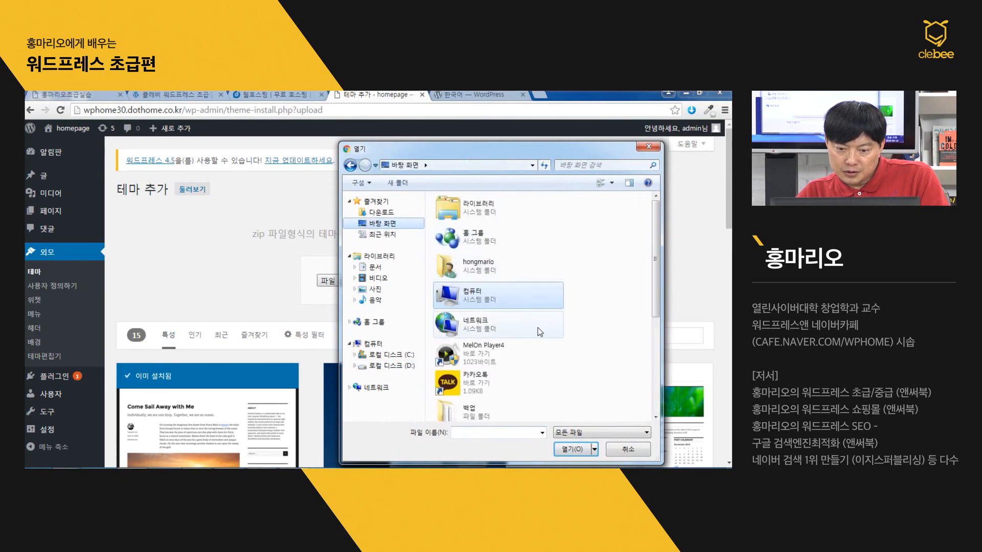
pyautogui.scroll(-5, 550, 329)
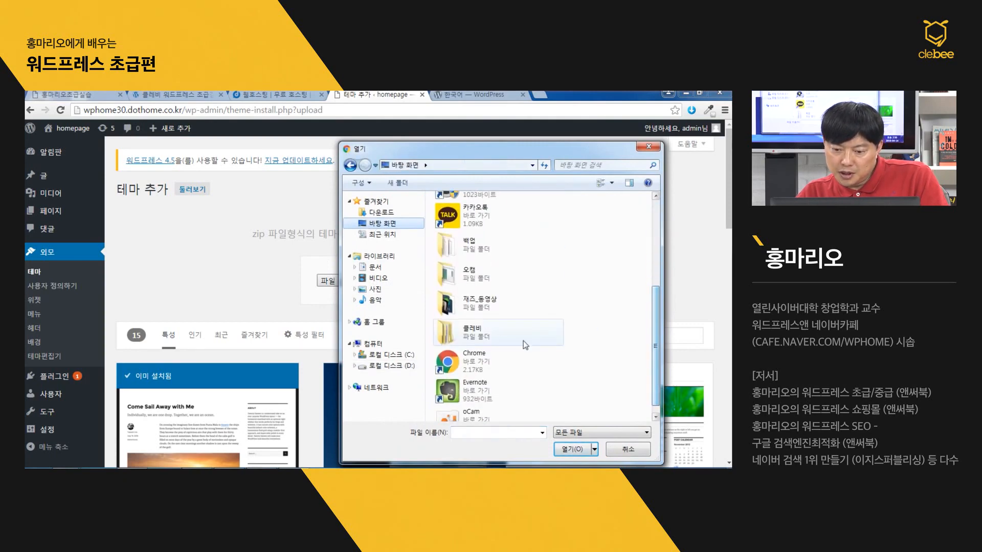
pyautogui.doubleClick(487, 331)
pyautogui.doubleClick(487, 236)
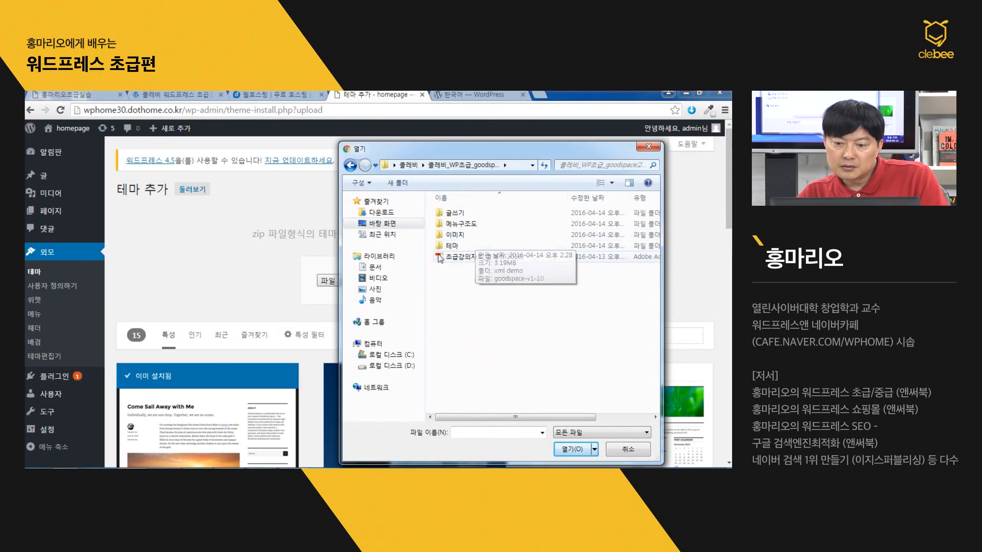
pyautogui.click(453, 248)
pyautogui.doubleClick(453, 248)
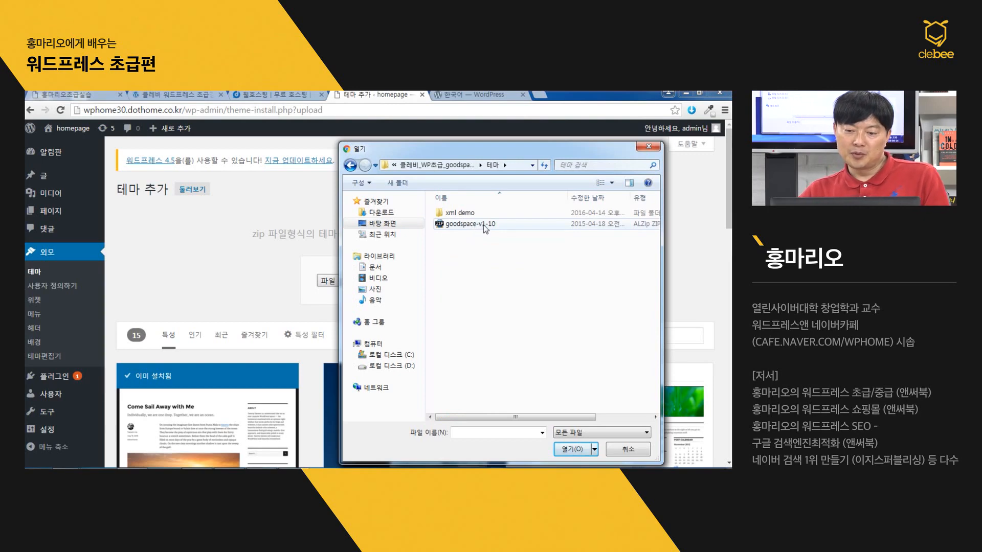
pyautogui.click(491, 228)
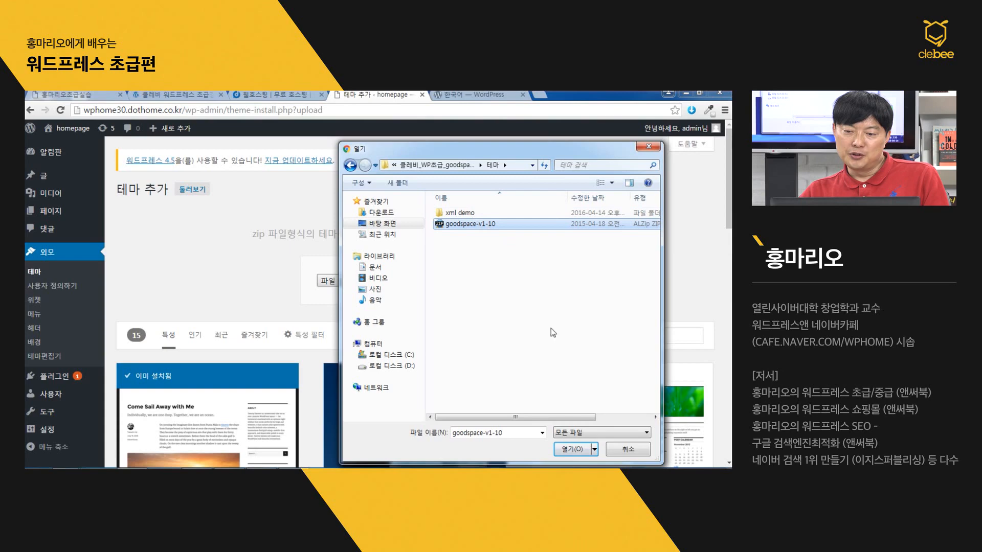
pyautogui.click(572, 451)
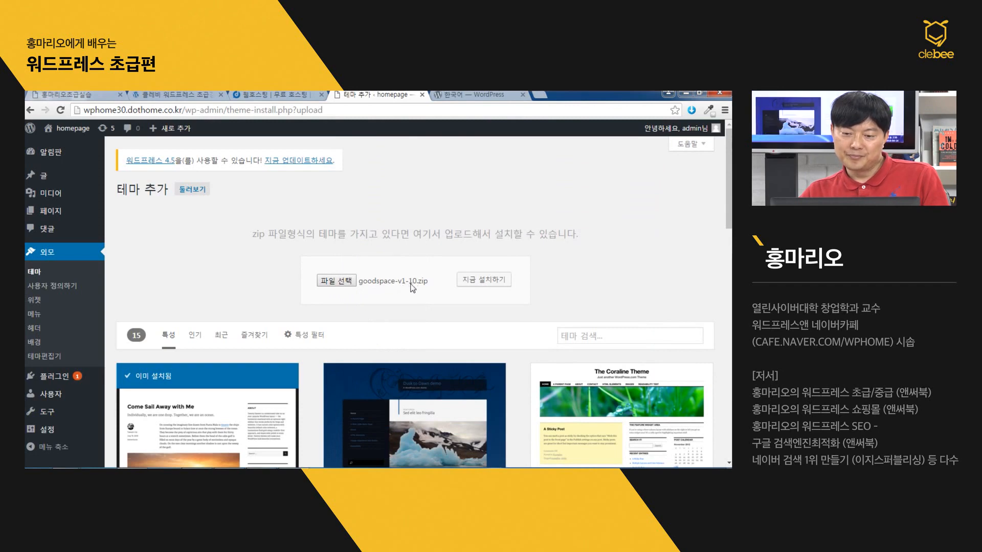
# Step: Install and activate Goodspace, then view the site homepage with the new design
pyautogui.click(488, 280)
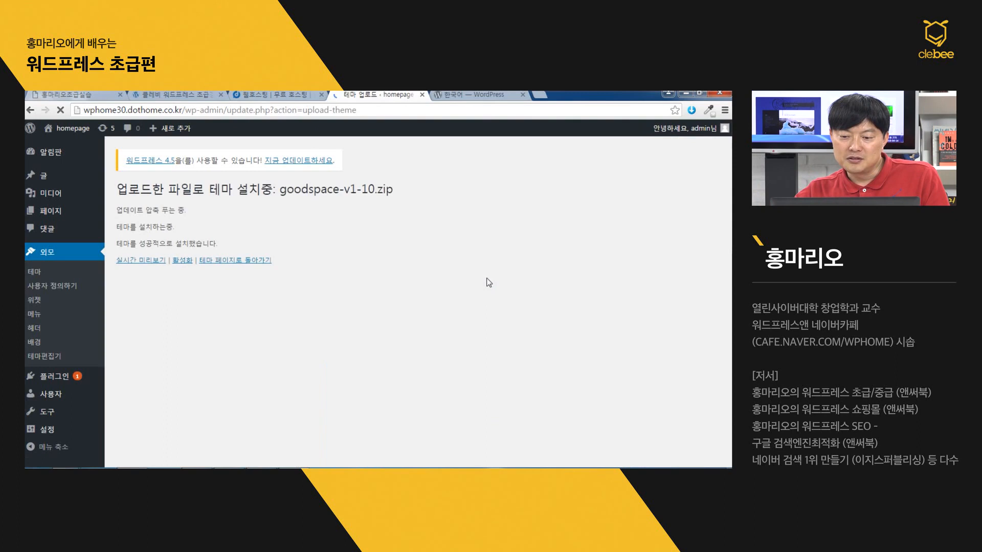
pyautogui.click(184, 261)
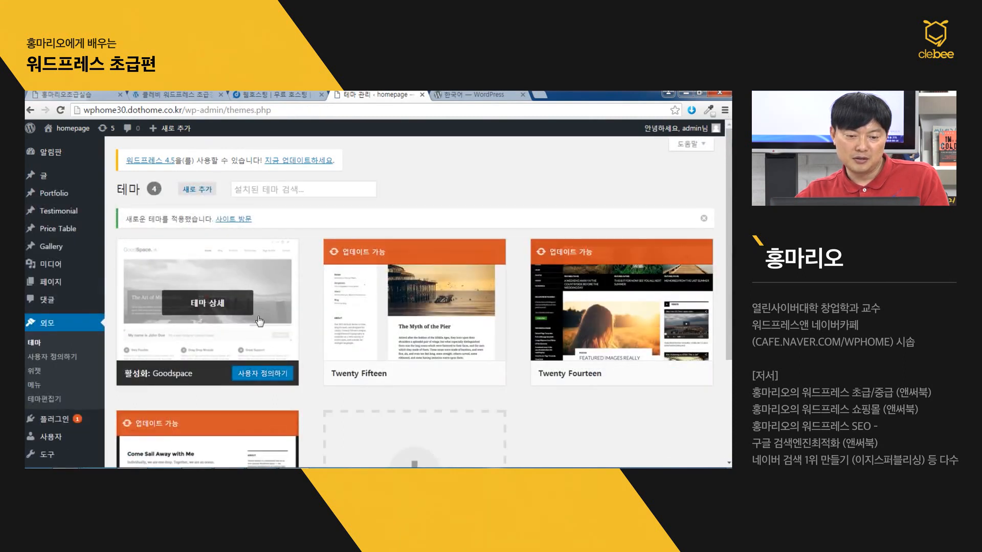
pyautogui.moveTo(77, 131)
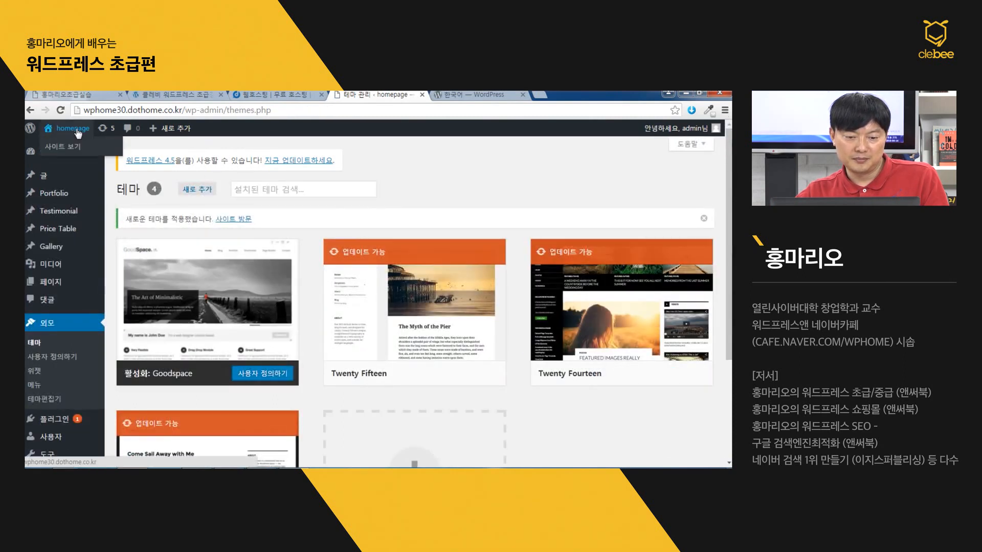
pyautogui.click(76, 127)
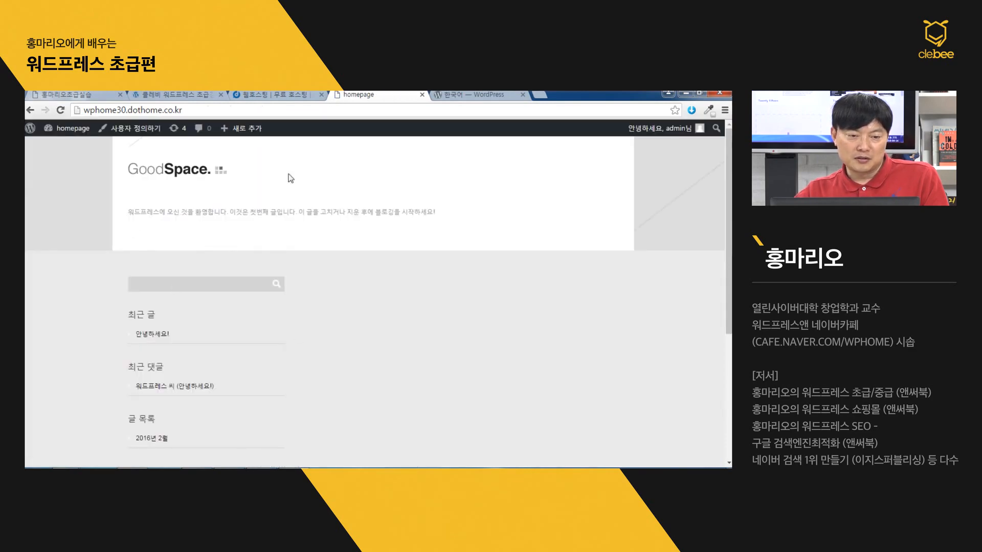
pyautogui.moveTo(73, 134)
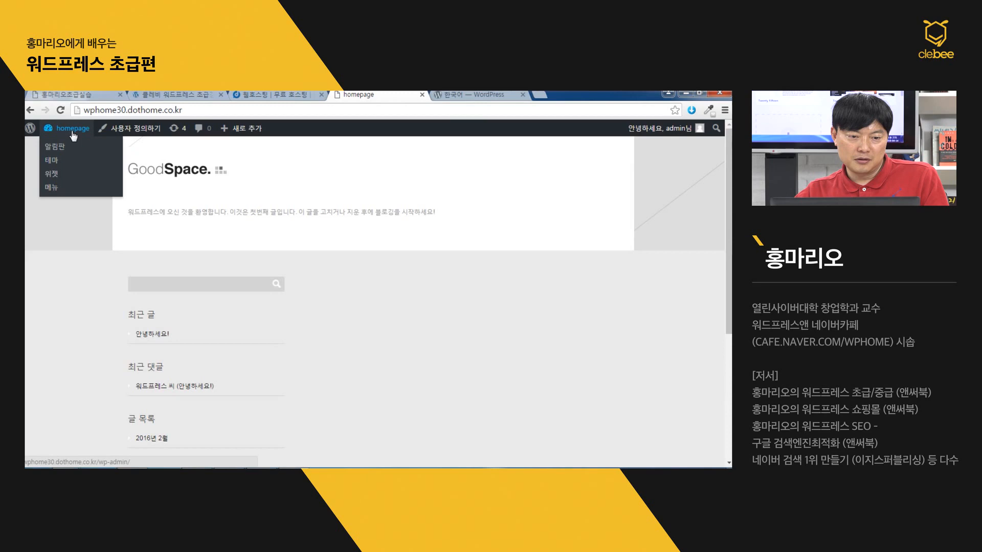
pyautogui.click(77, 145)
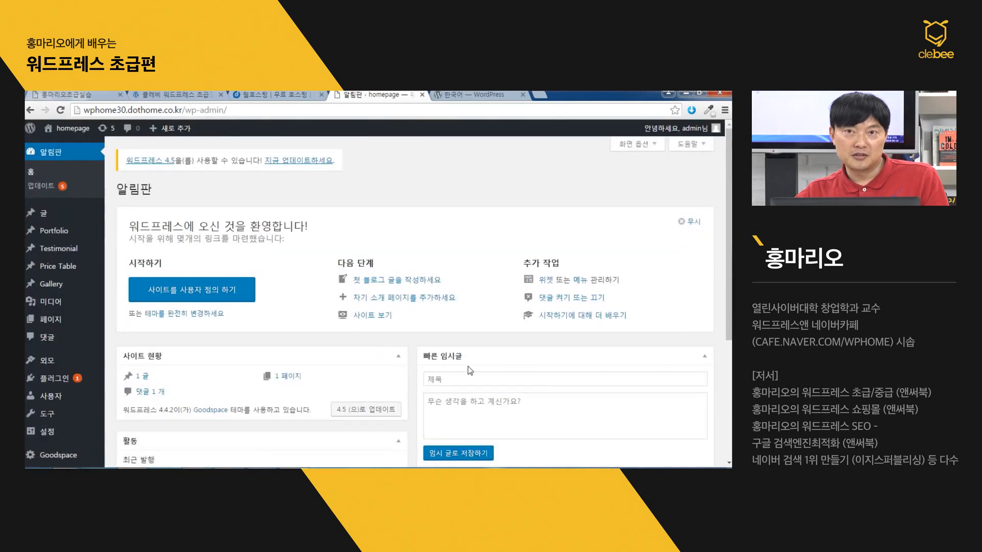
pyautogui.moveTo(61, 361)
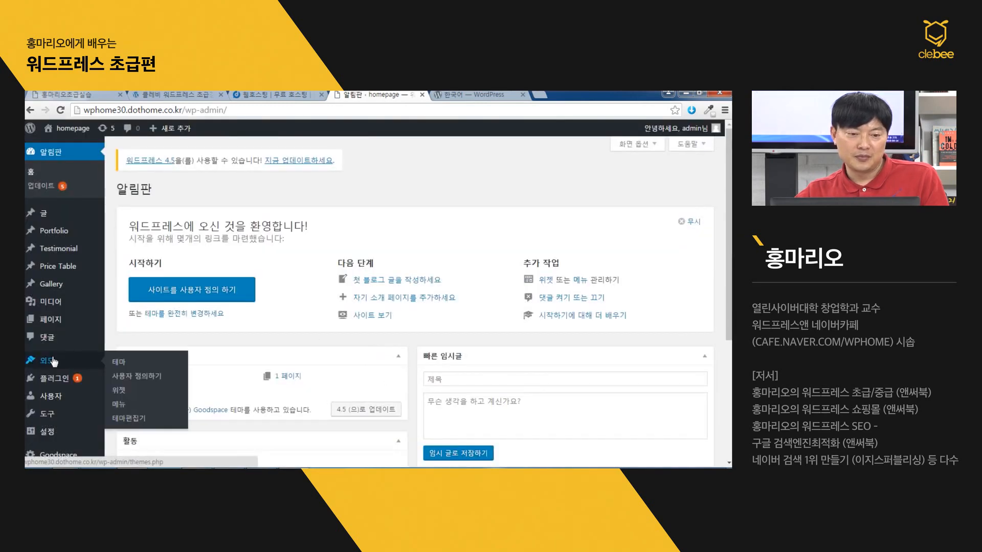
pyautogui.click(115, 364)
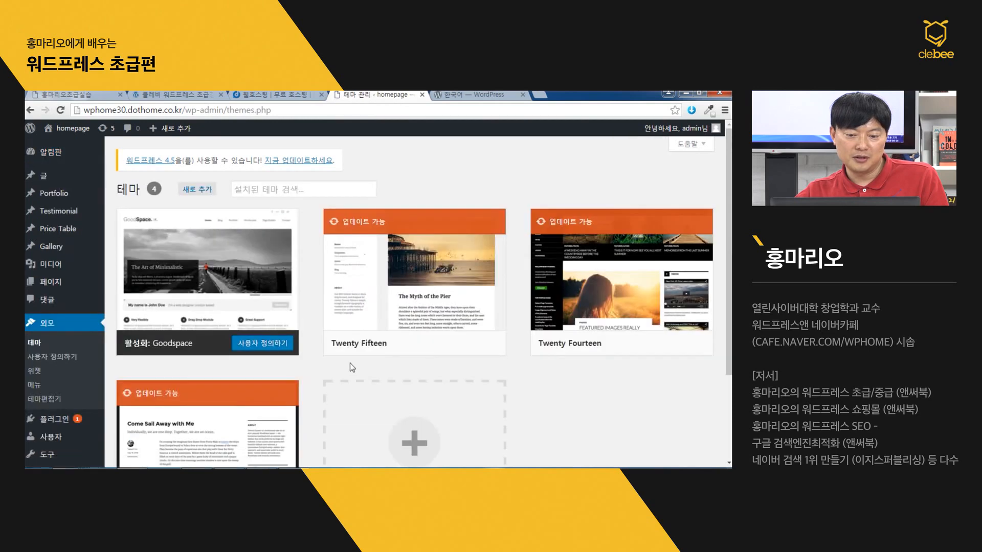